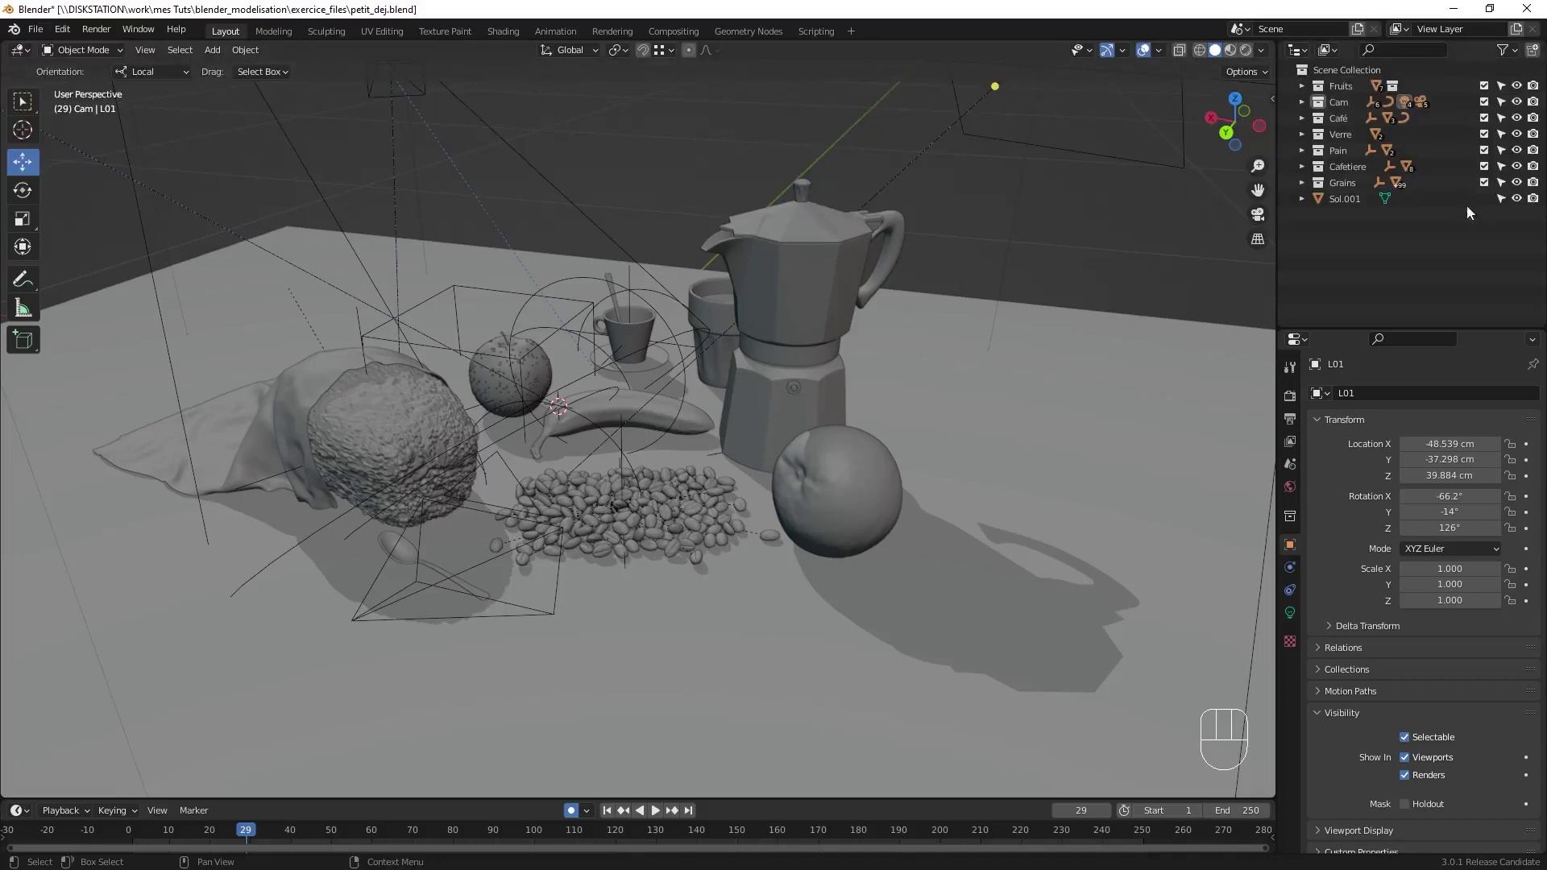
# - Toggle the viewport visibility of the Fruits and Cam collections off and back on
pyautogui.click(1517, 87)
pyautogui.click(1517, 89)
pyautogui.click(1516, 101)
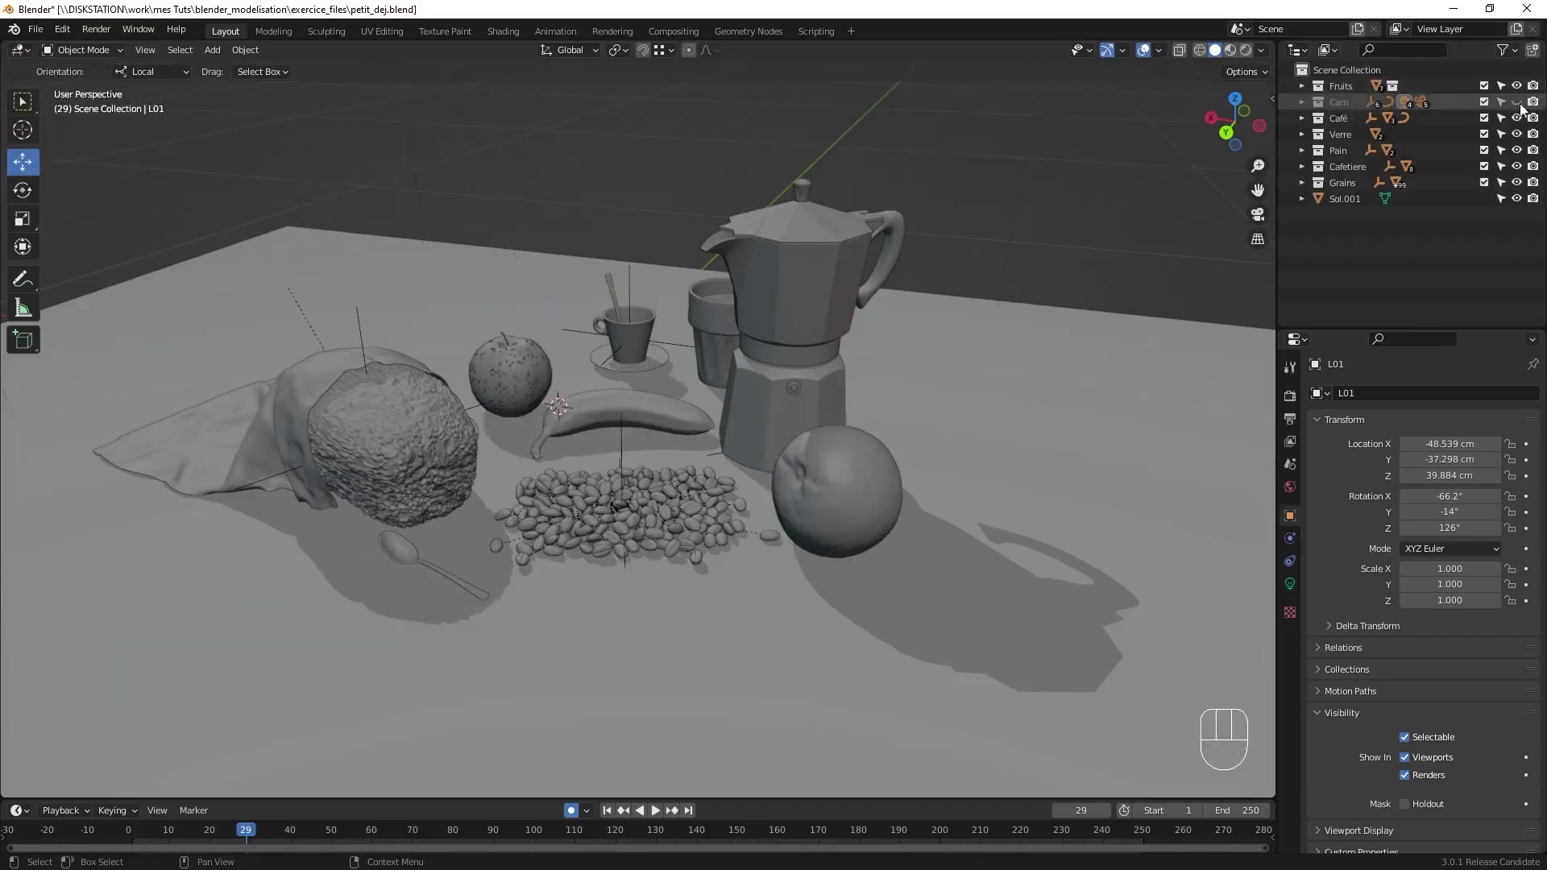
pyautogui.click(1516, 101)
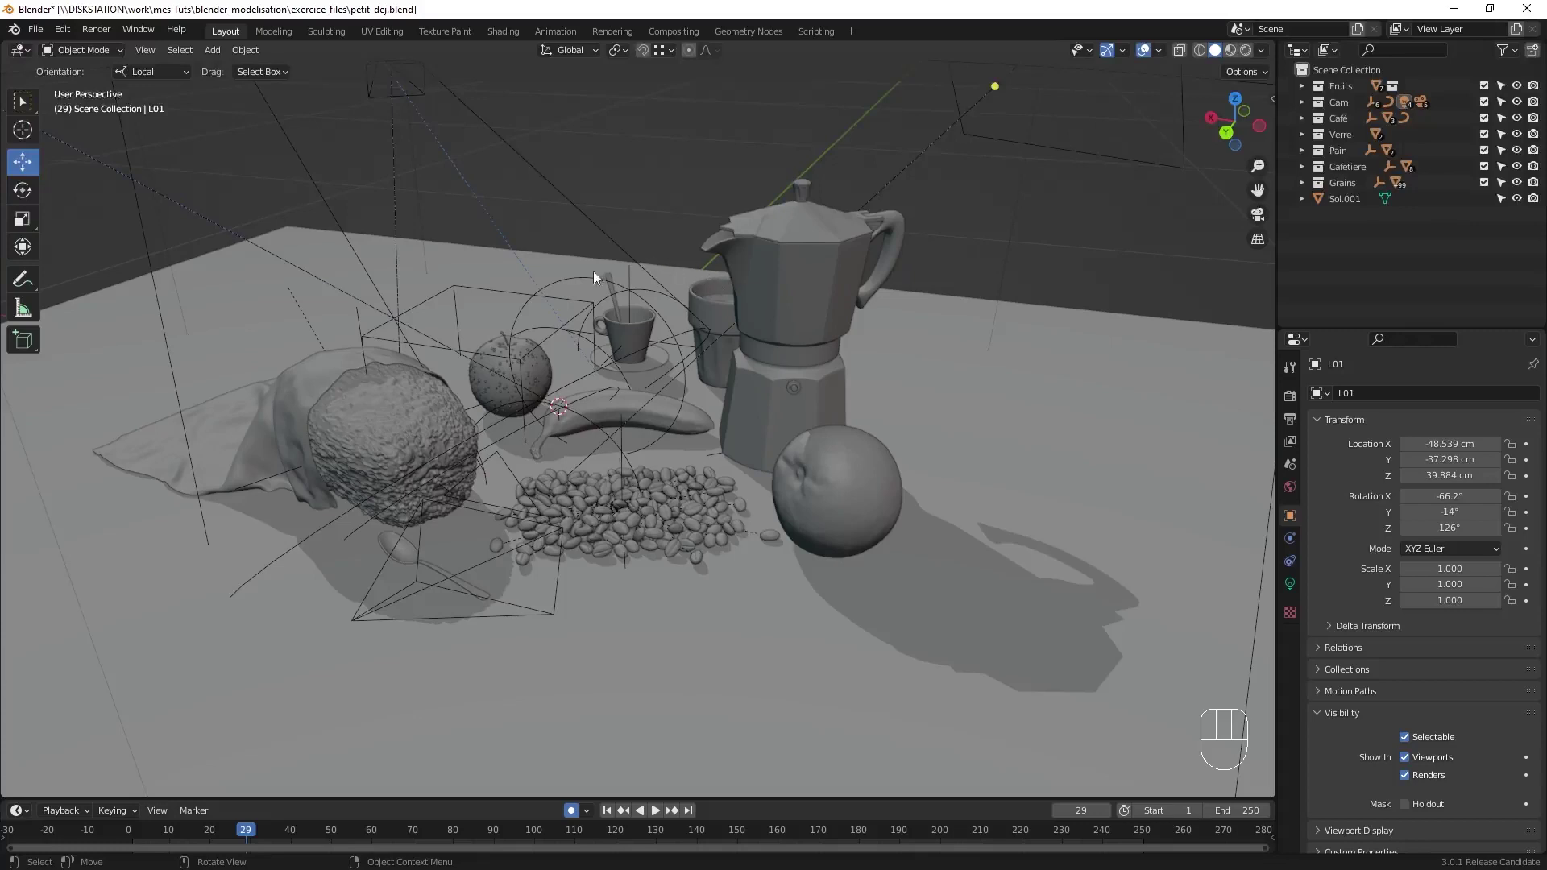
# - Hide all Mesh objects through the object type visibility settings and show them again
pyautogui.click(1089, 49)
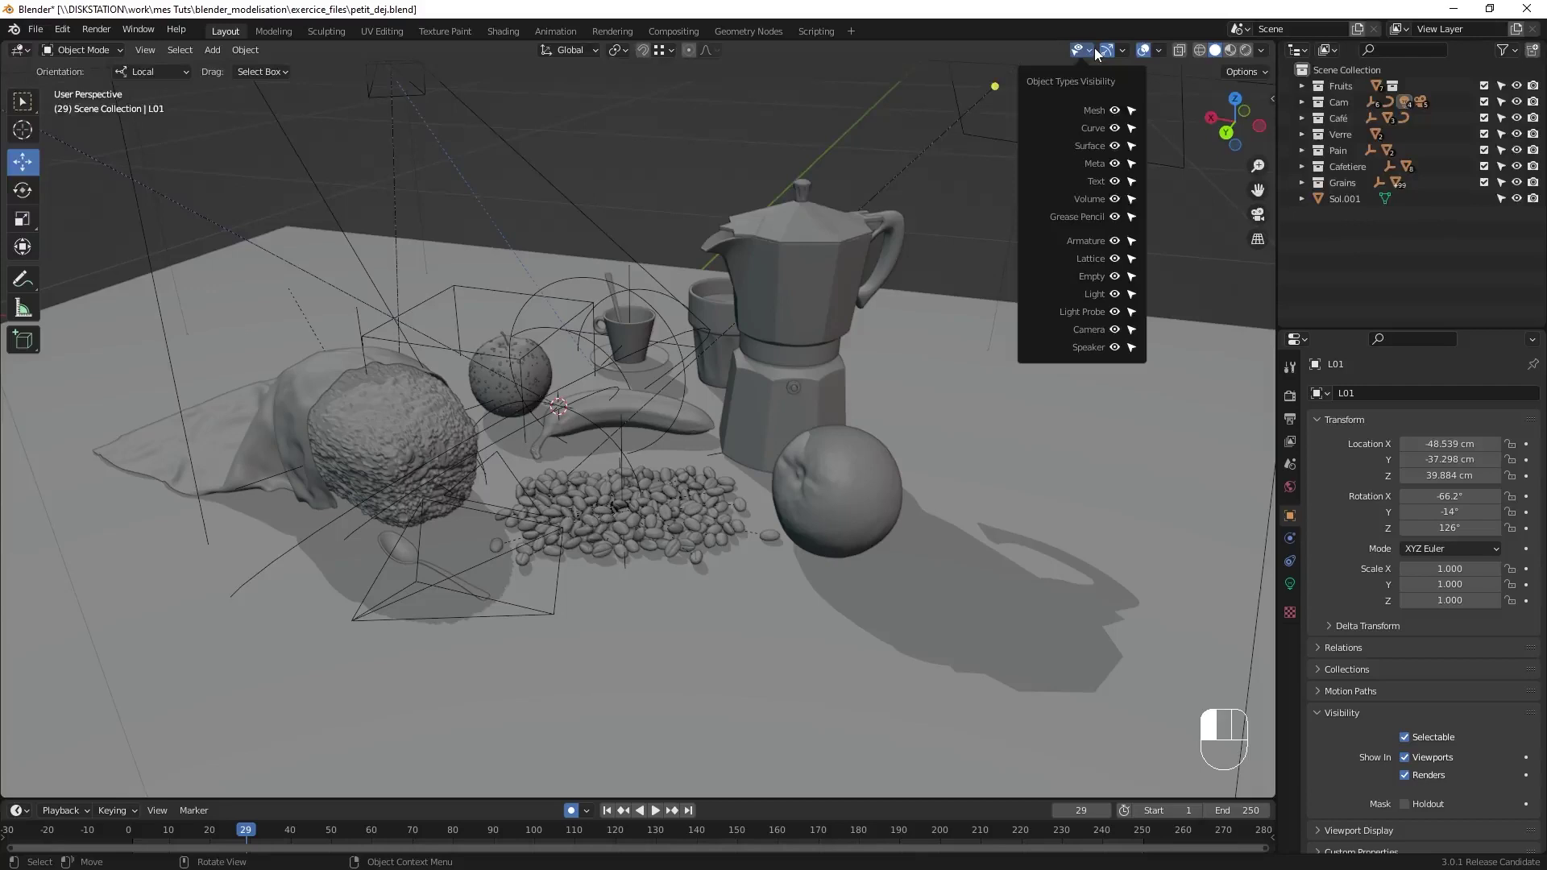
pyautogui.click(1115, 111)
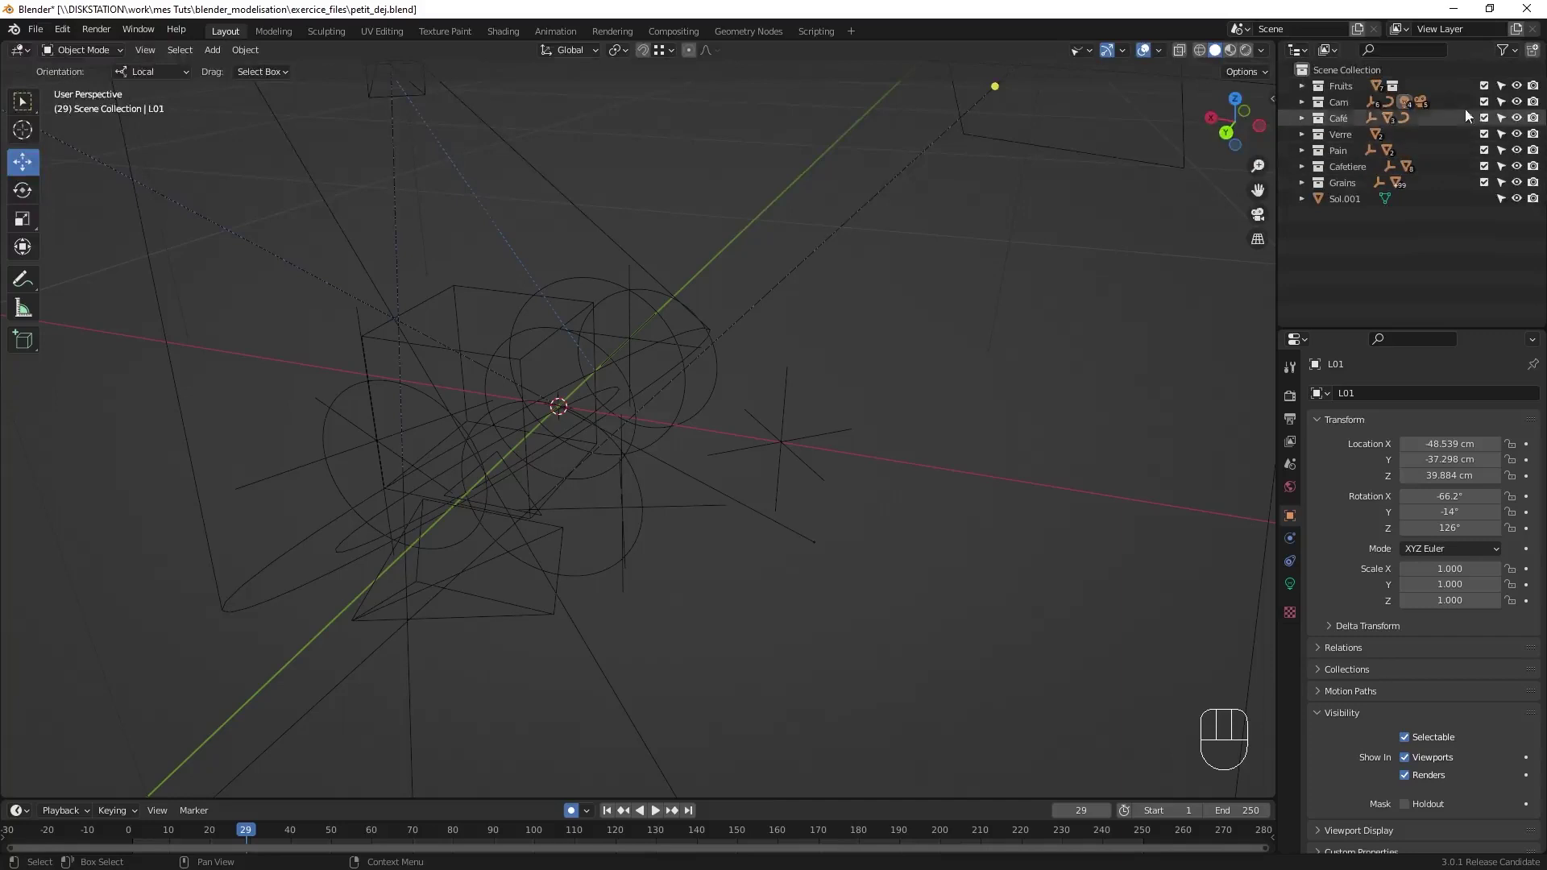
pyautogui.click(1077, 51)
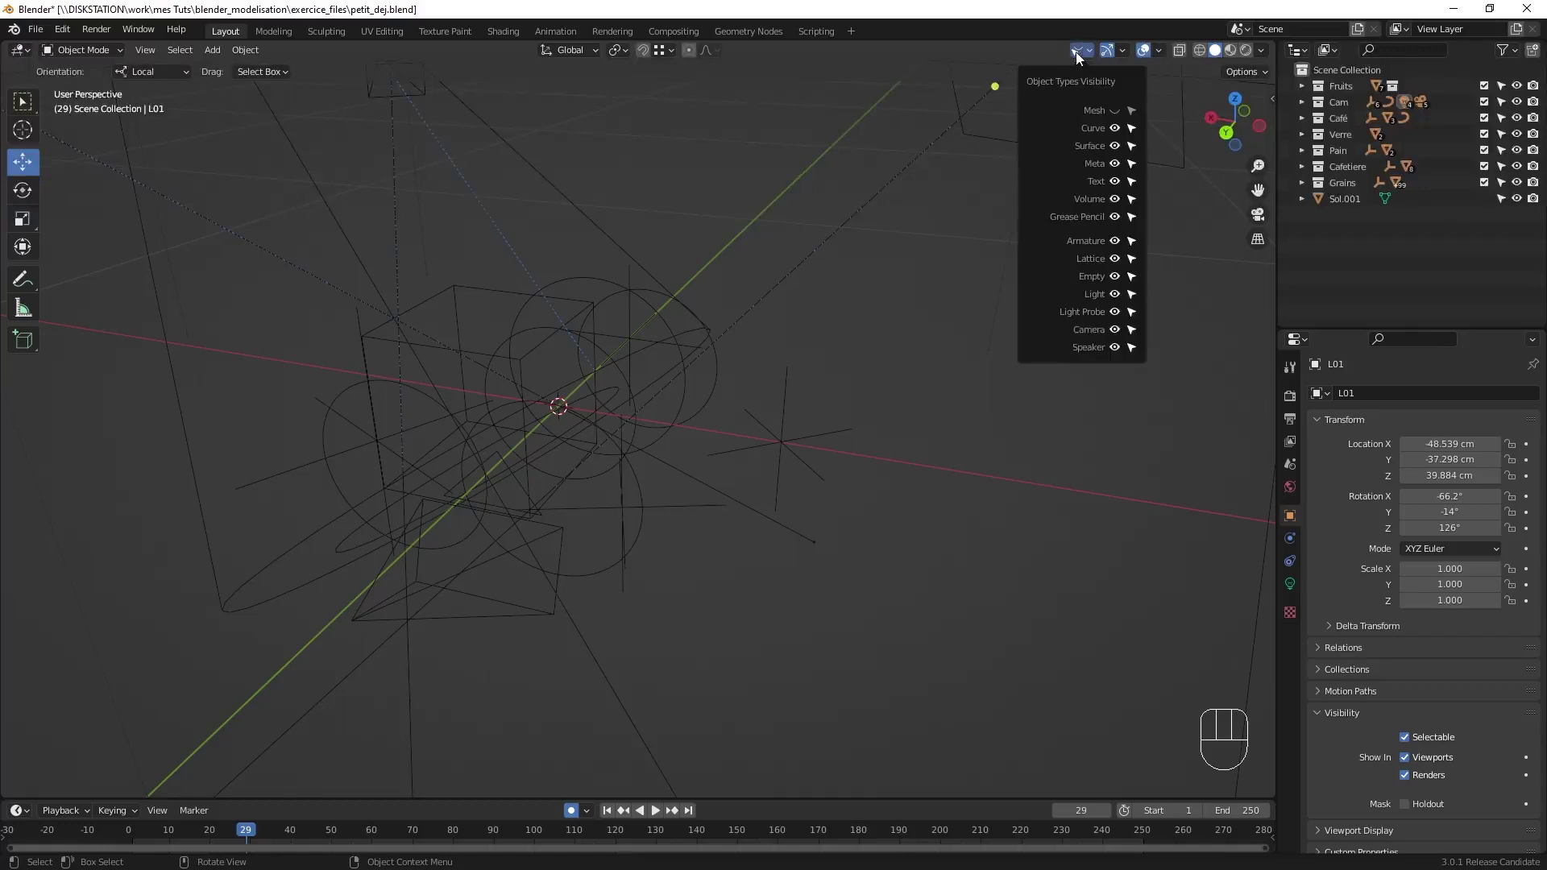
pyautogui.click(1115, 110)
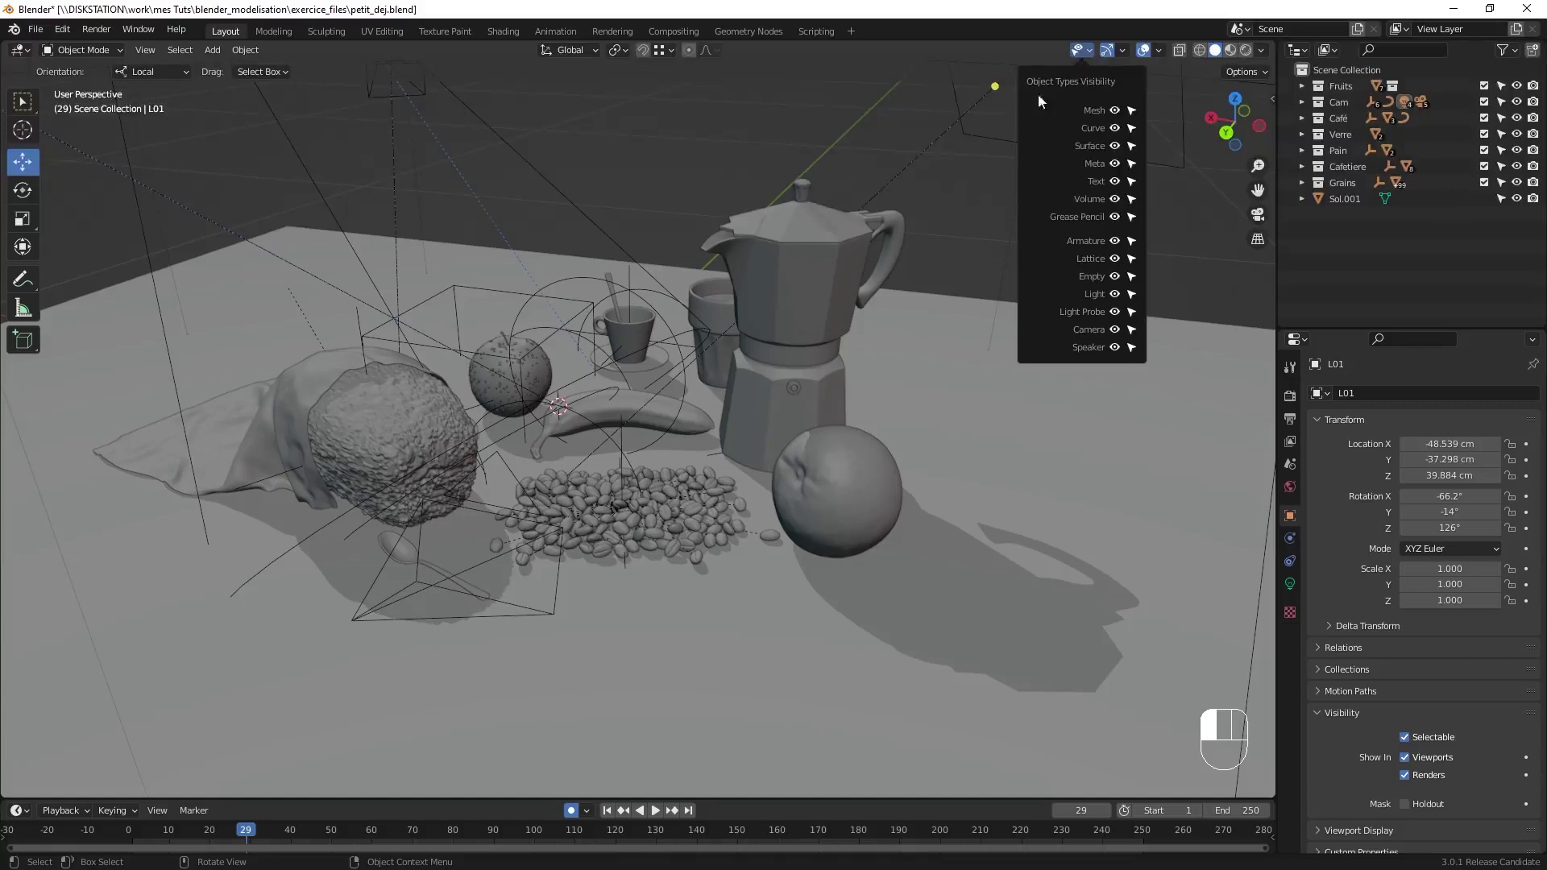
# - Make Mesh objects unselectable, try selecting the coffee maker, and restore mesh selectability
pyautogui.click(1132, 111)
pyautogui.click(804, 398)
pyautogui.click(806, 348)
pyautogui.click(801, 316)
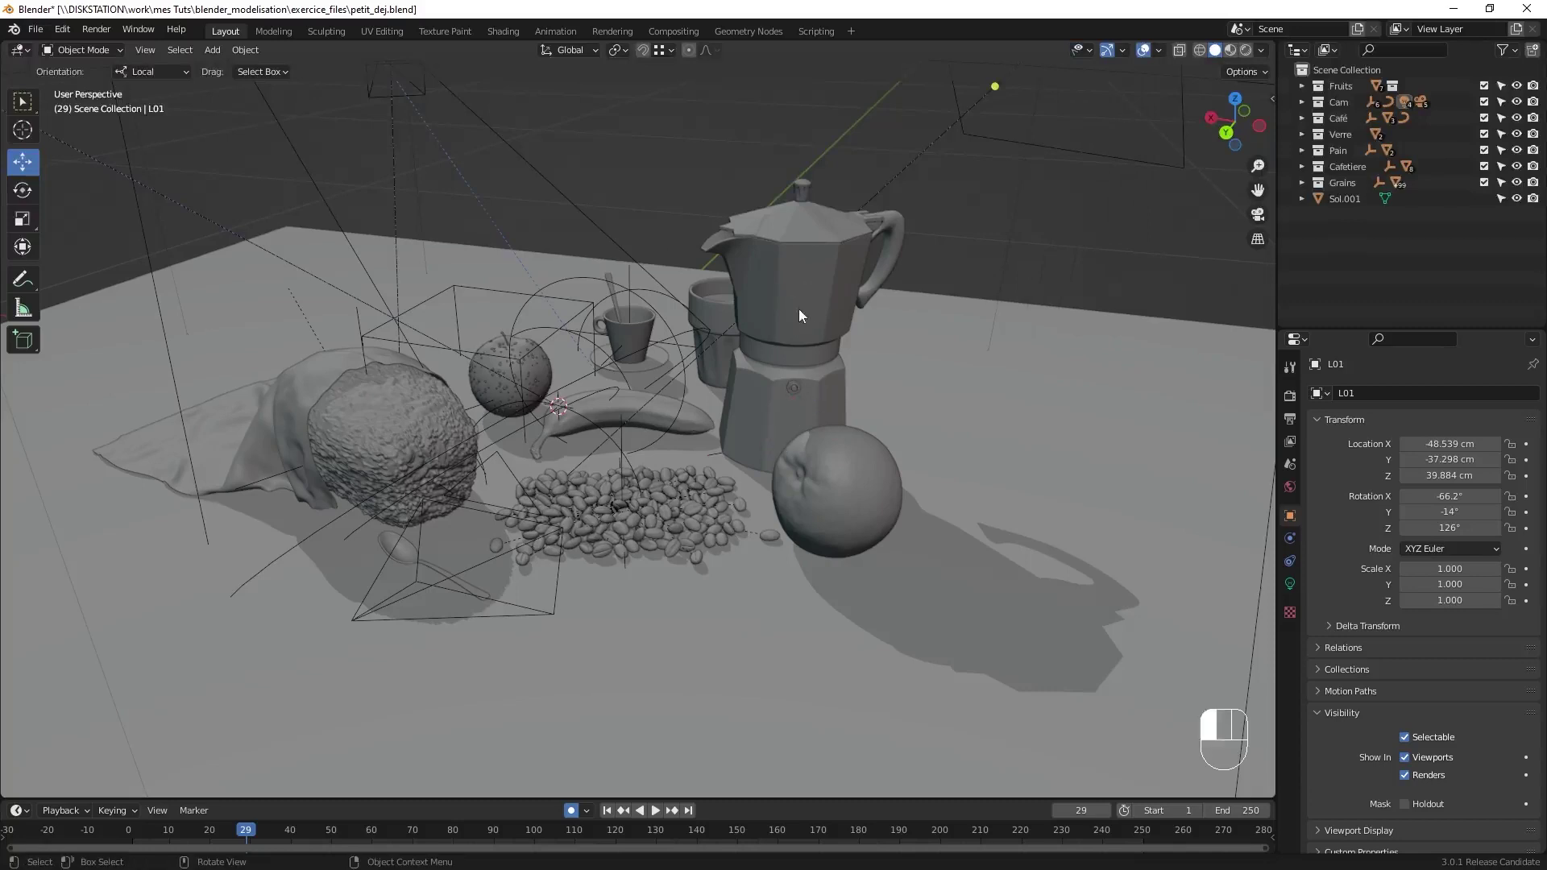
pyautogui.click(756, 445)
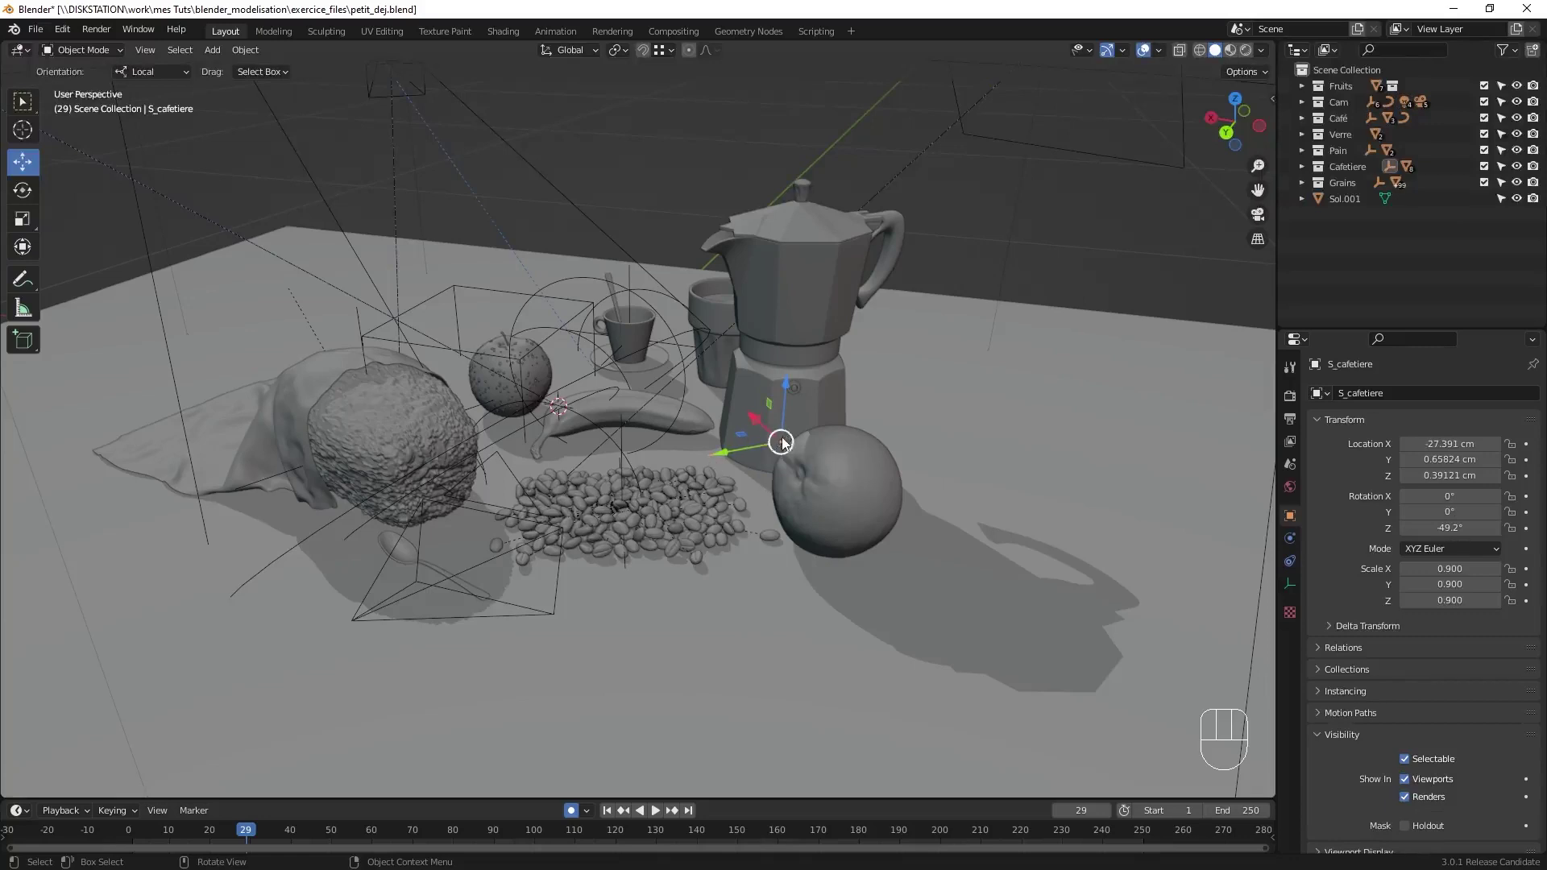
pyautogui.click(799, 306)
pyautogui.press('b')
pyautogui.moveTo(804, 307); pyautogui.dragTo(805, 310)
pyautogui.moveTo(802, 221); pyautogui.dragTo(794, 282)
pyautogui.click(809, 338)
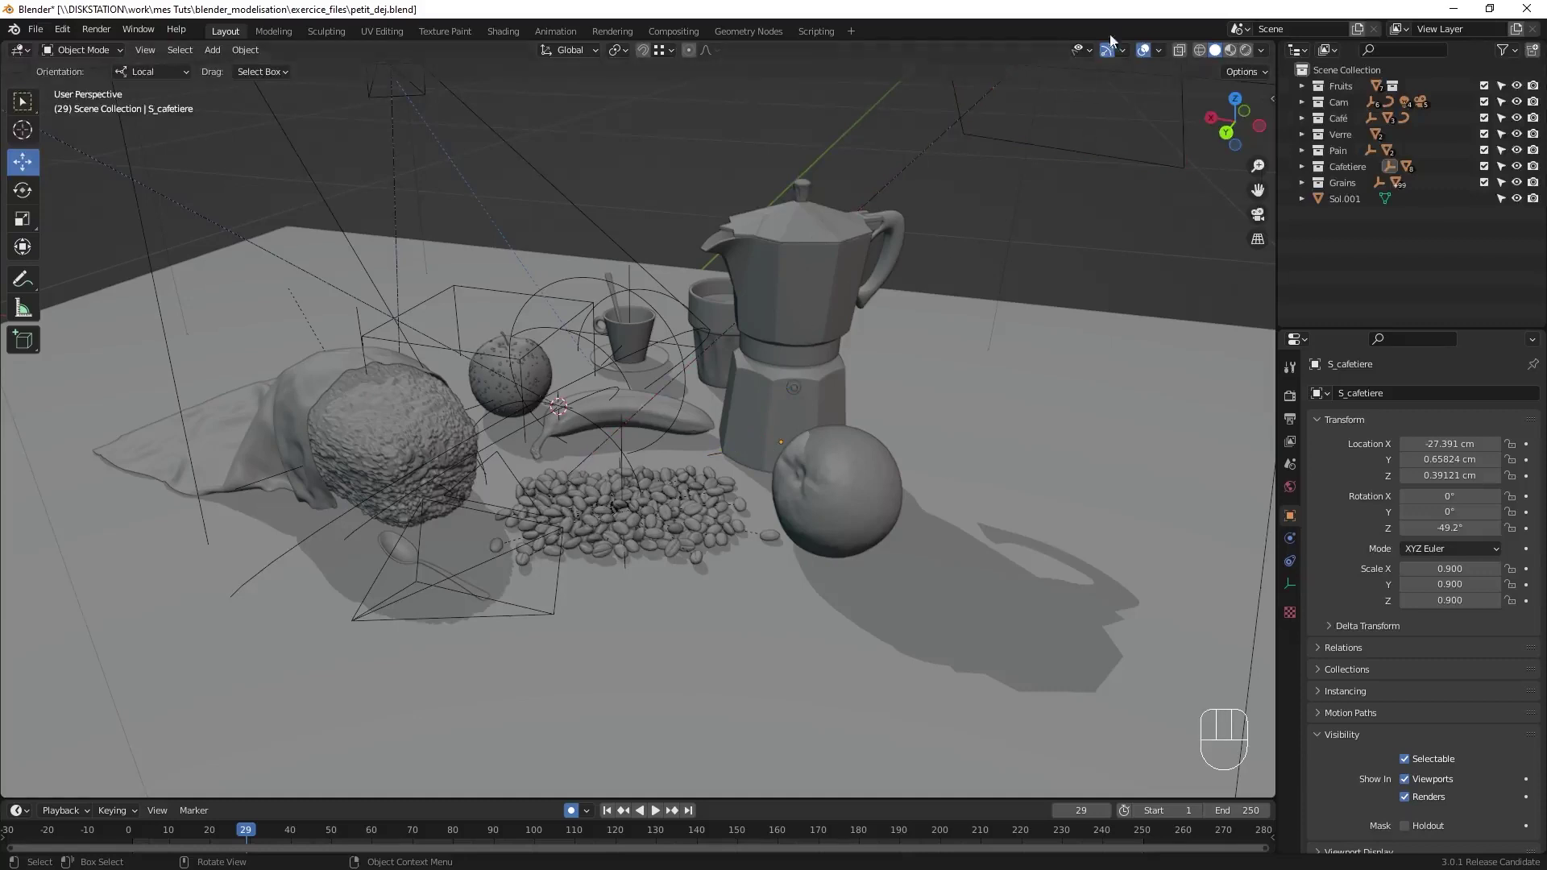
pyautogui.click(1088, 50)
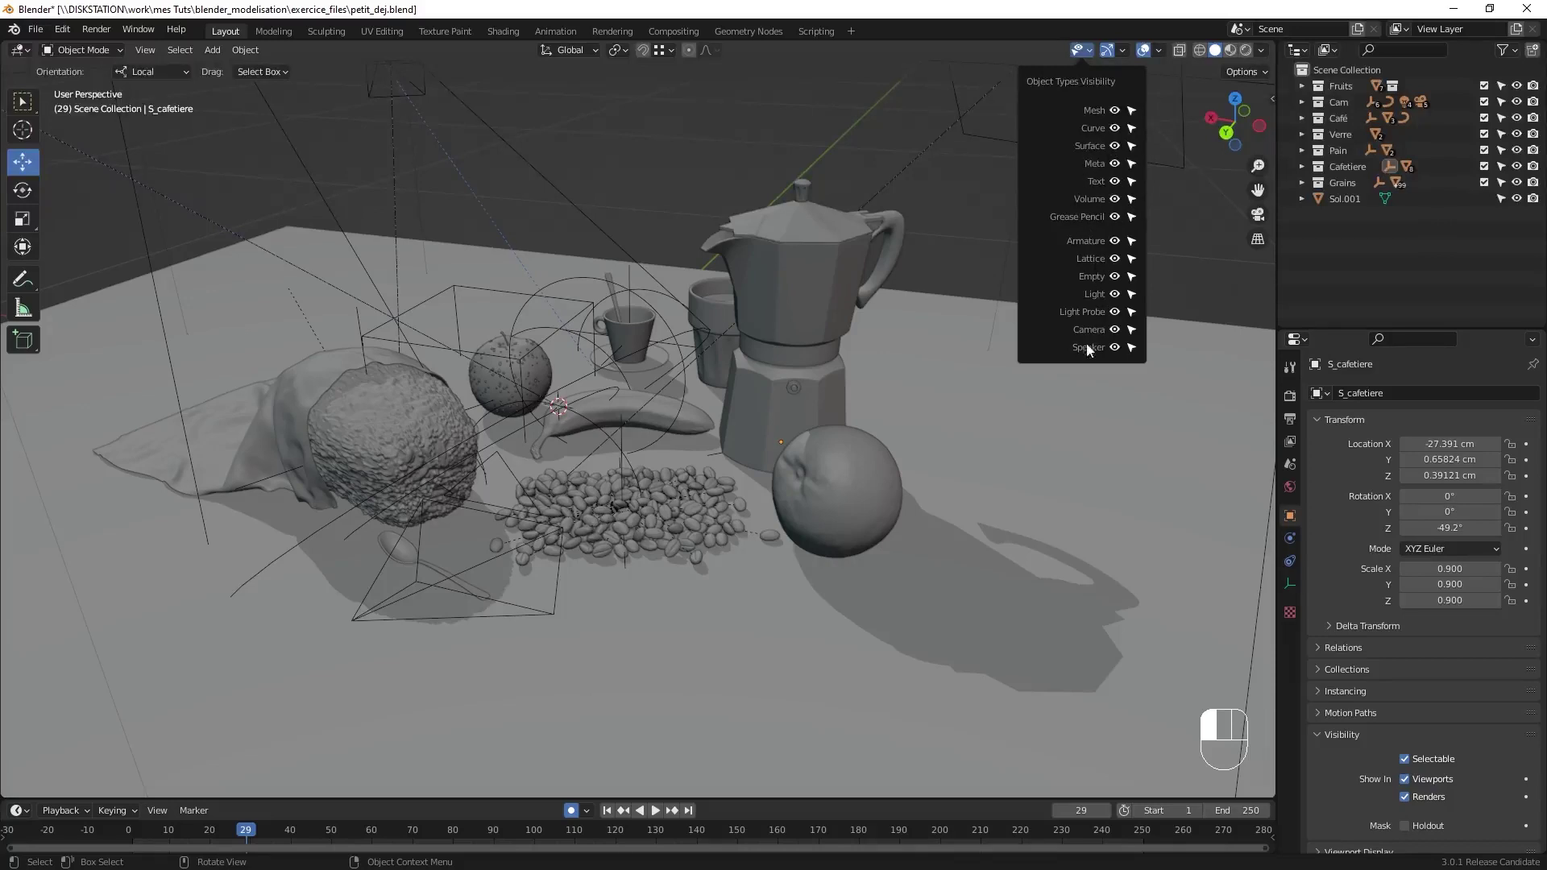
# - Hide the Light, Camera and Empty object types in the viewport
pyautogui.click(1089, 50)
pyautogui.click(1131, 294)
pyautogui.click(1115, 294)
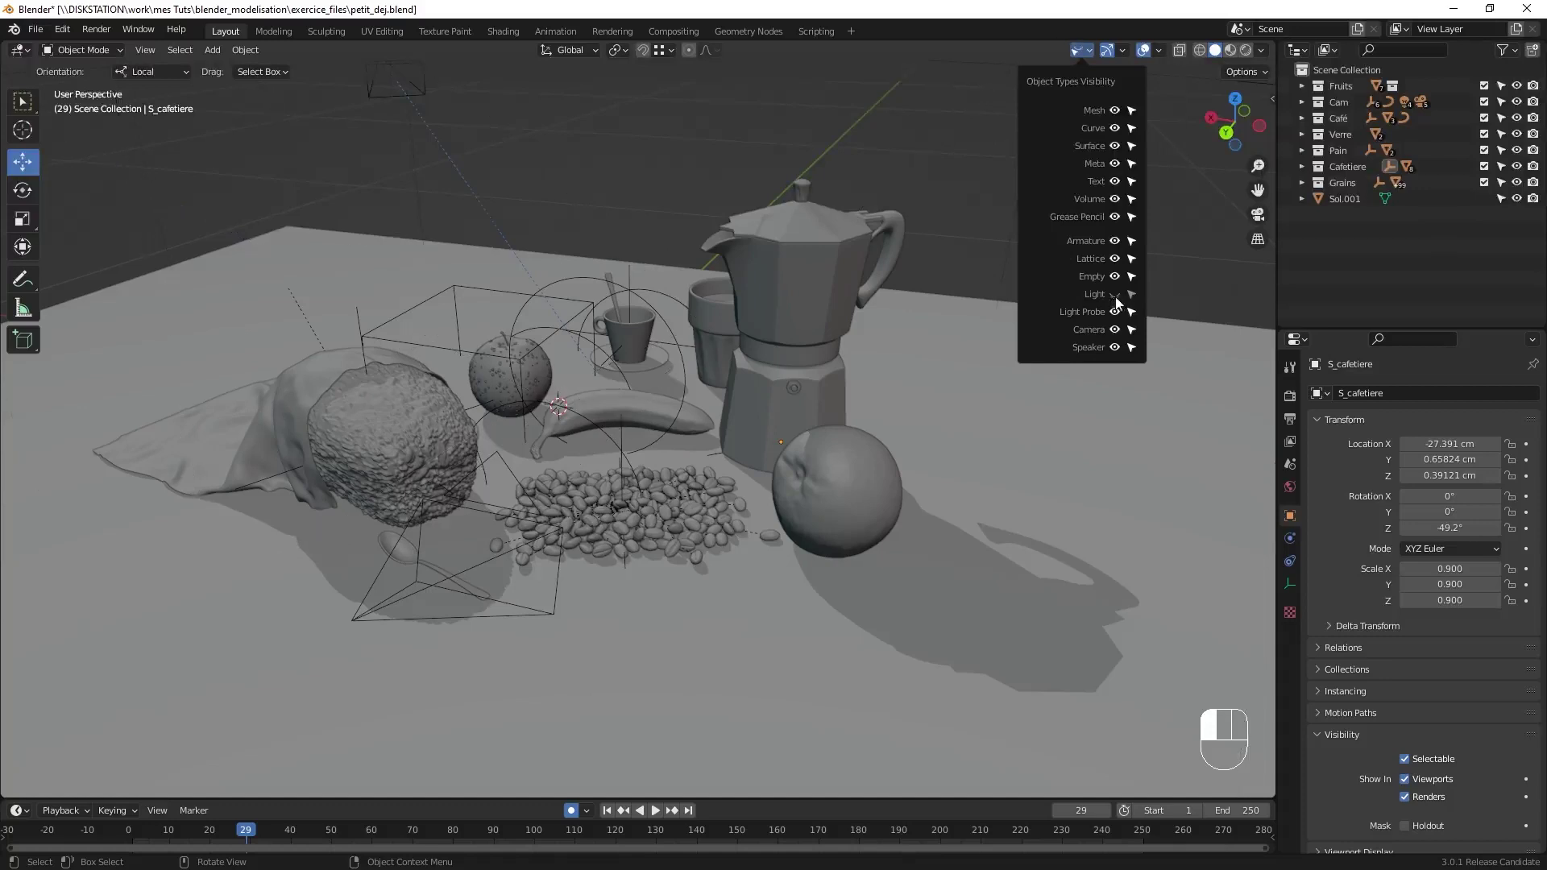
pyautogui.click(1115, 329)
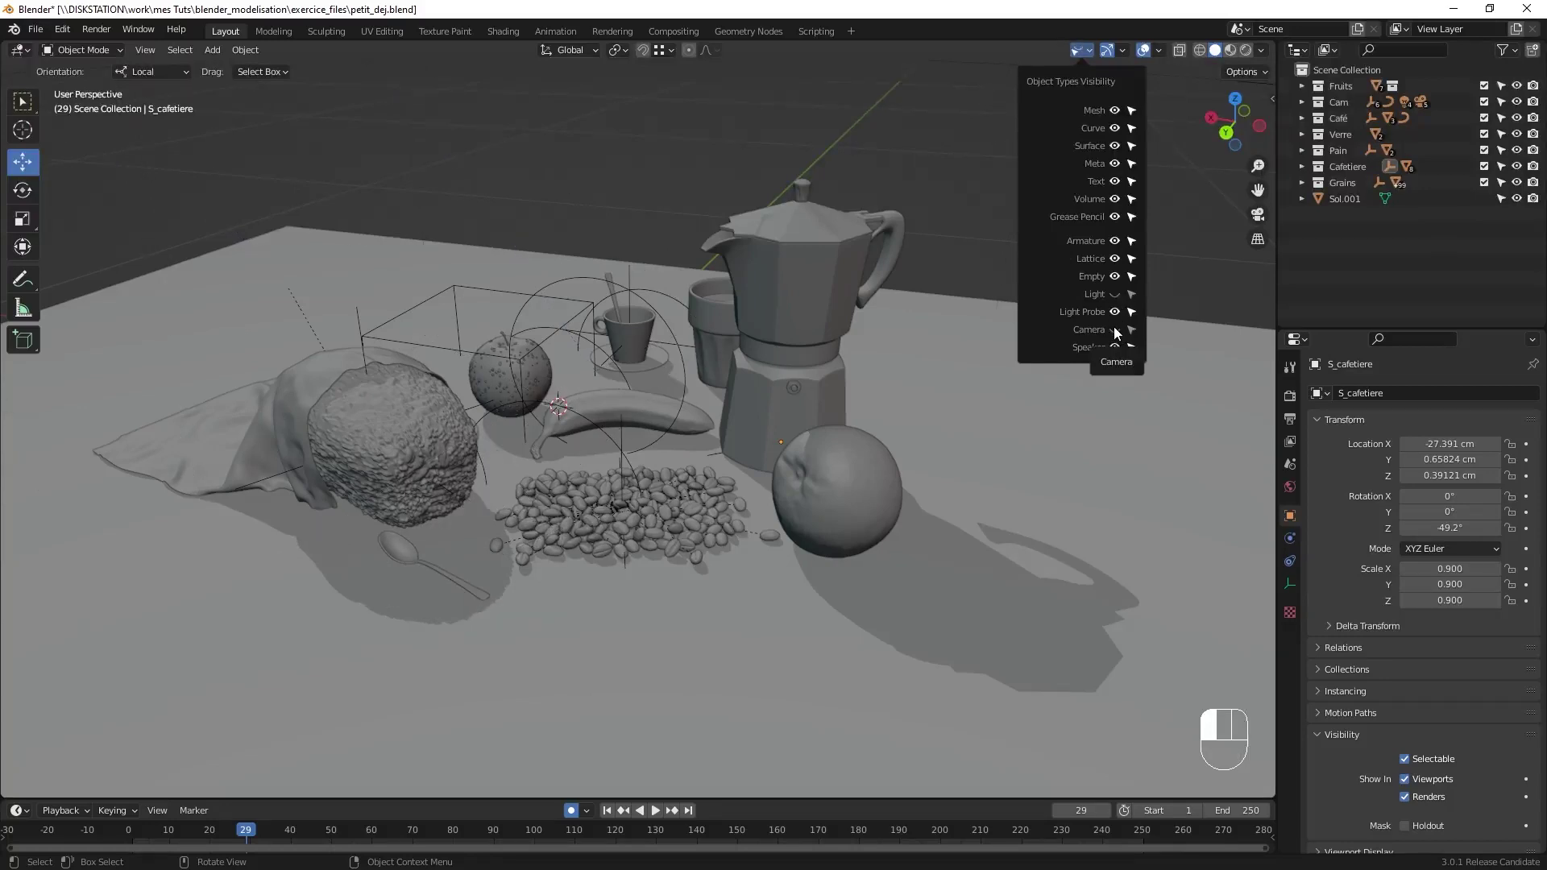
pyautogui.click(1115, 276)
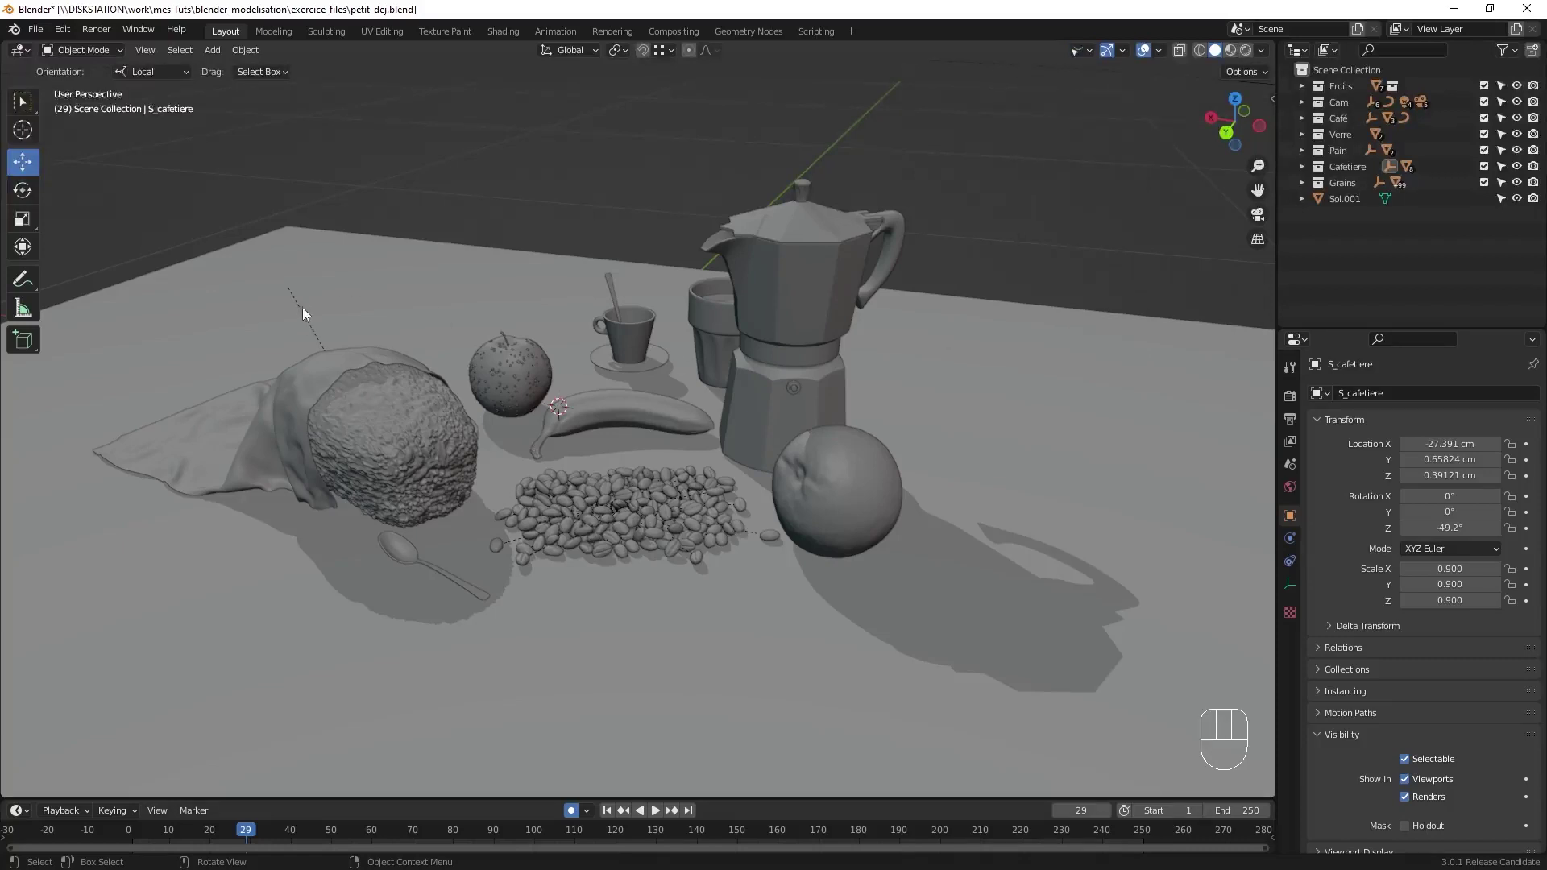
# - Show the Empty, Light and Camera object types in the viewport again
pyautogui.click(1089, 50)
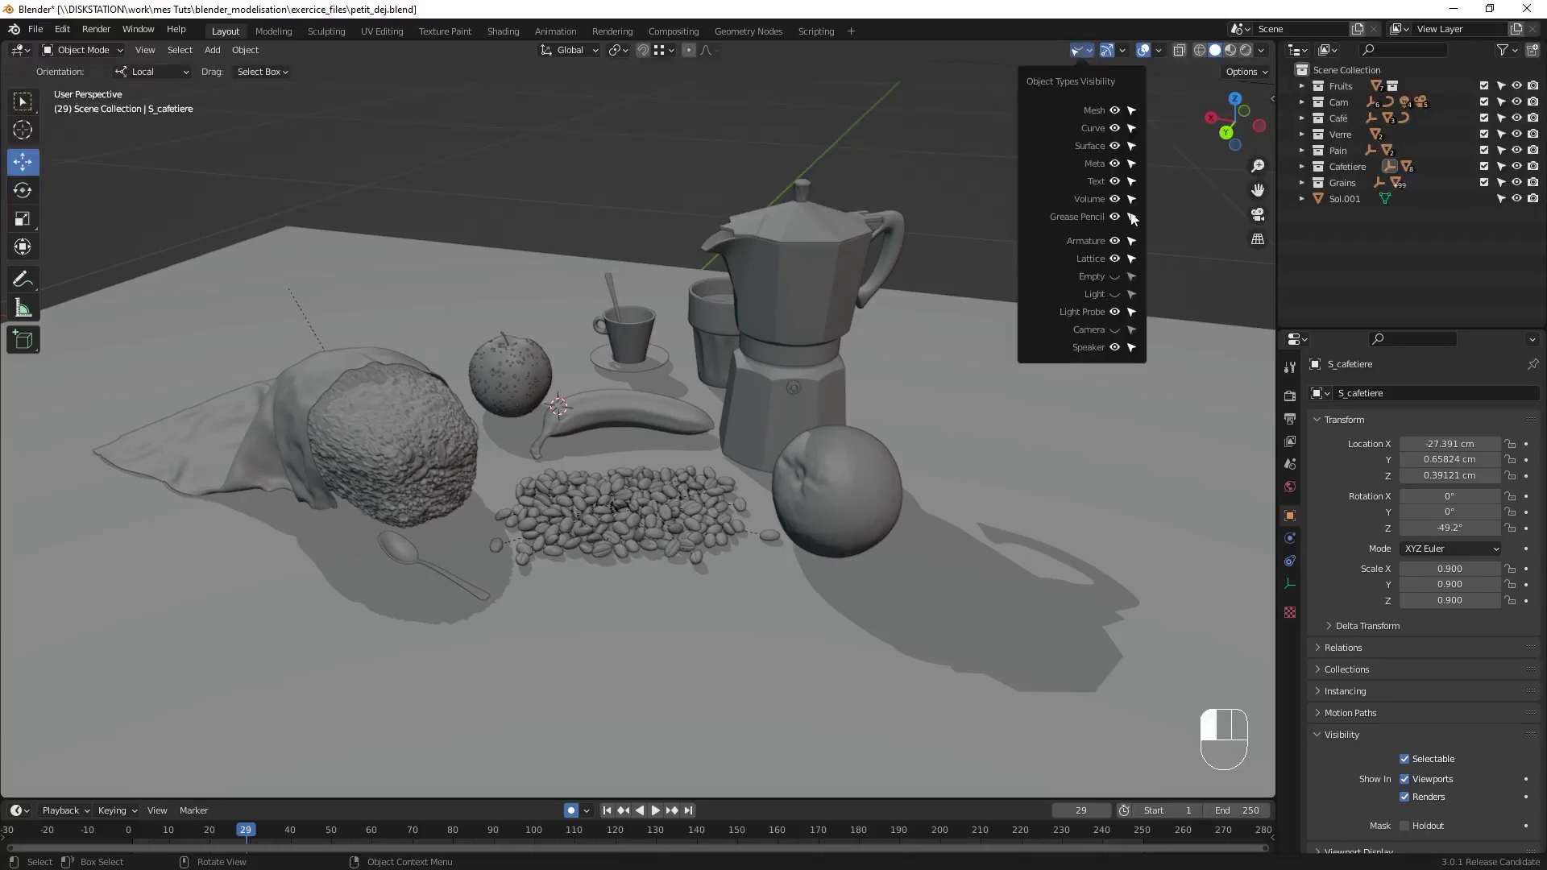
pyautogui.click(1116, 277)
pyautogui.click(1115, 294)
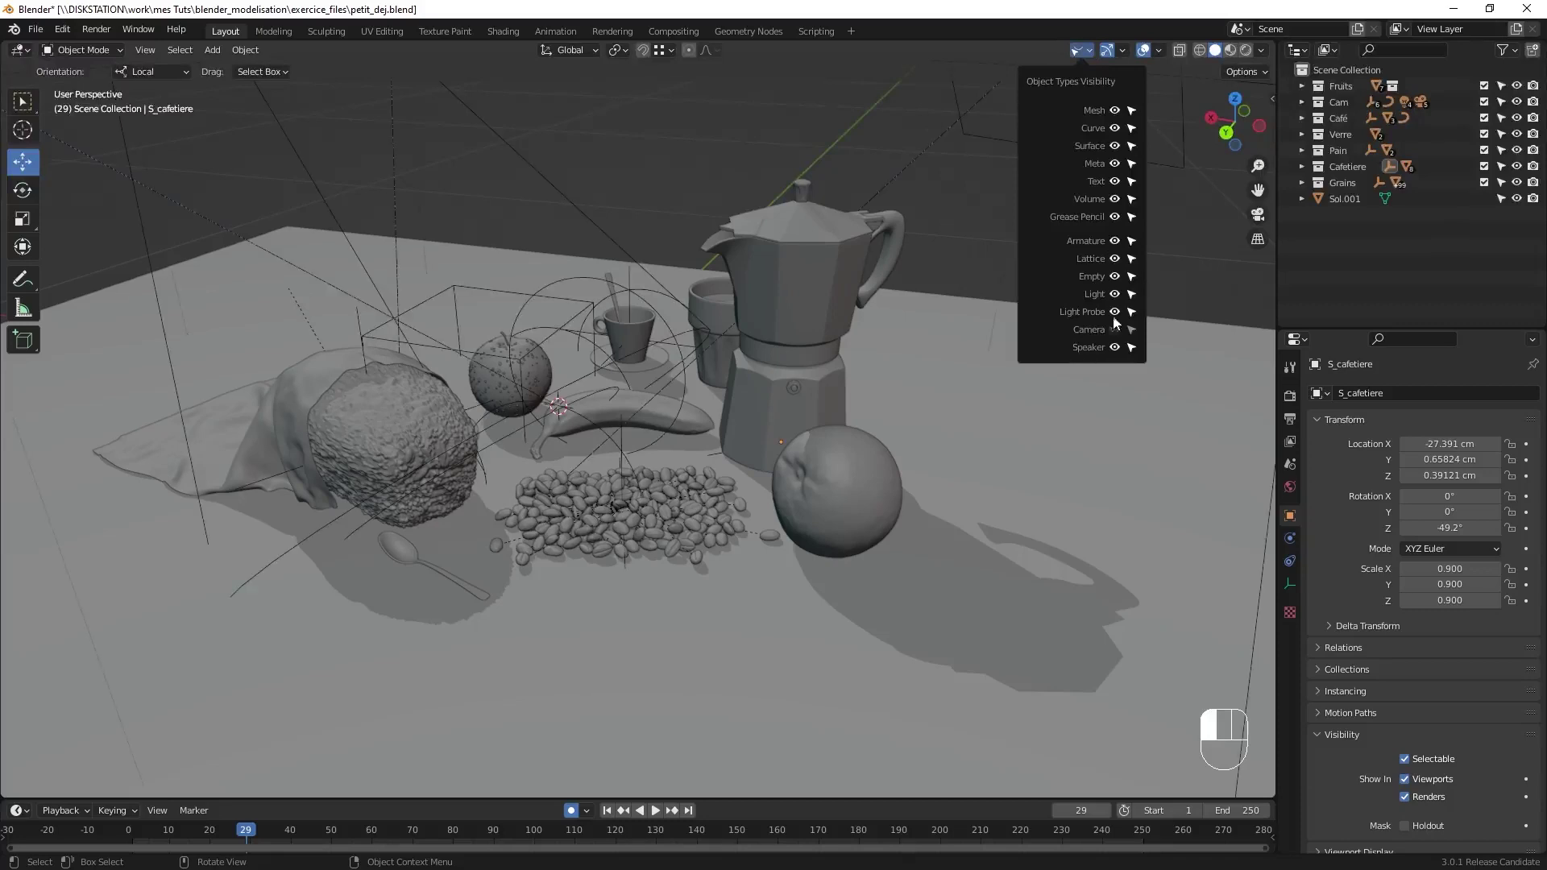
pyautogui.click(1115, 330)
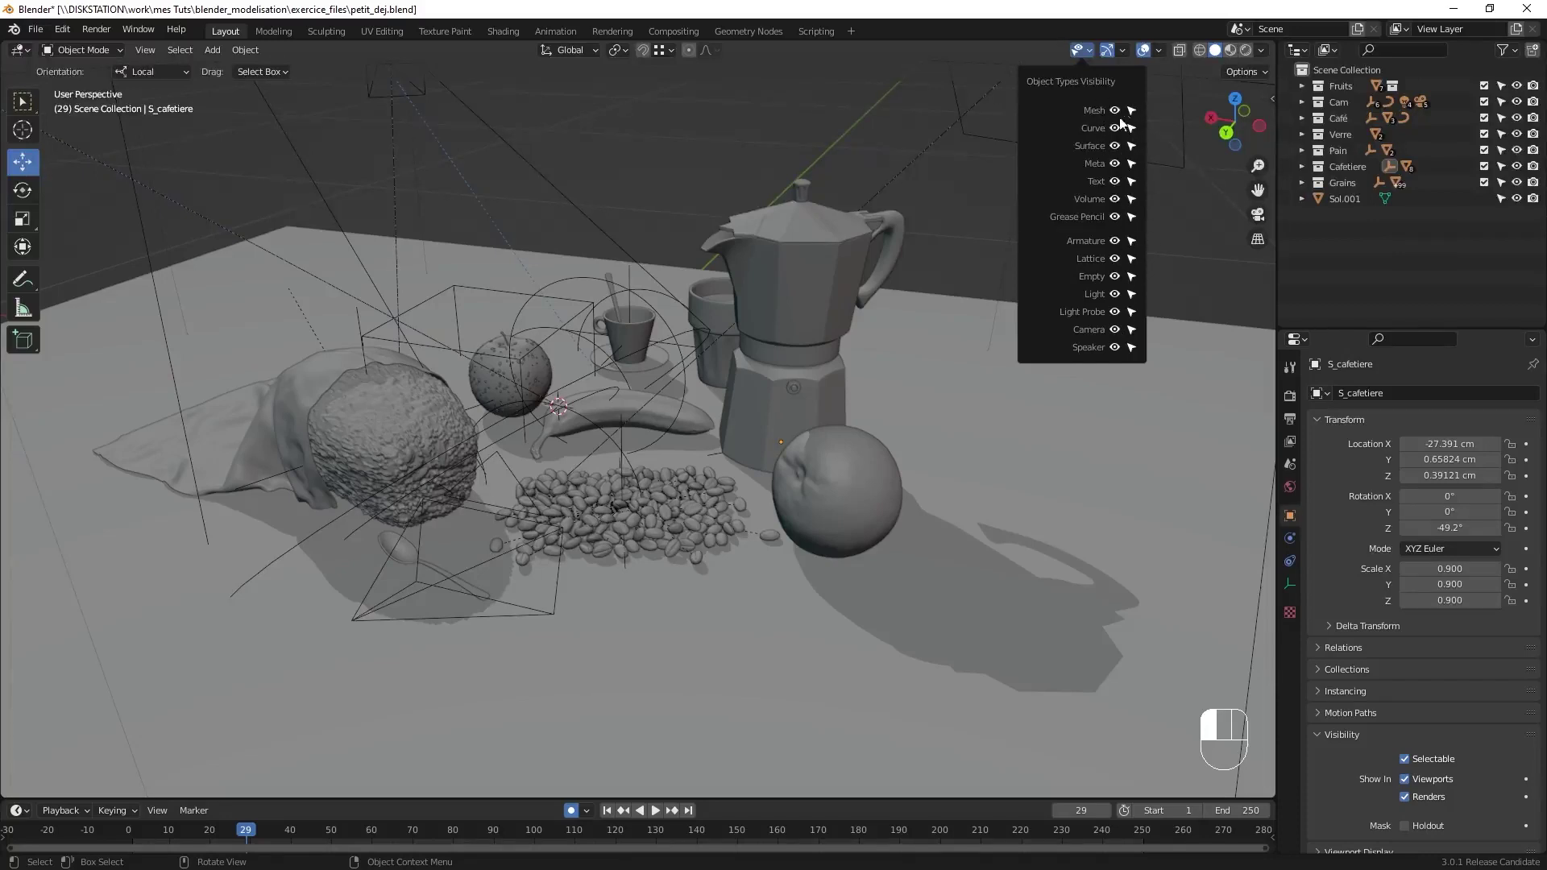
pyautogui.click(1088, 50)
pyautogui.click(1095, 46)
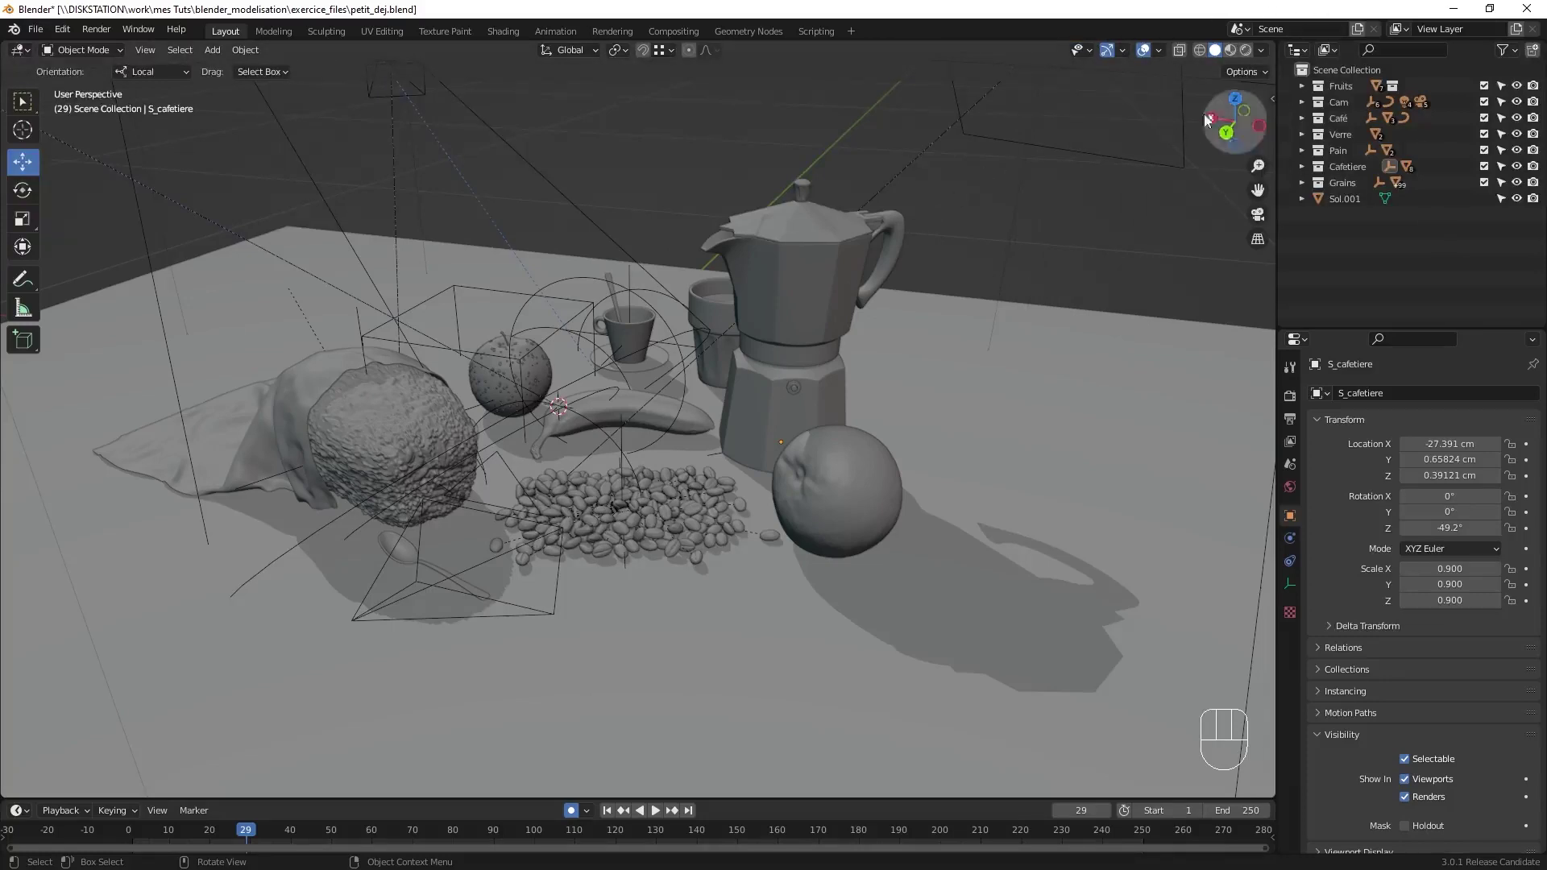
# - Toggle all viewport gizmos off and on repeatedly, leaving them shown
pyautogui.click(1108, 52)
pyautogui.click(1107, 53)
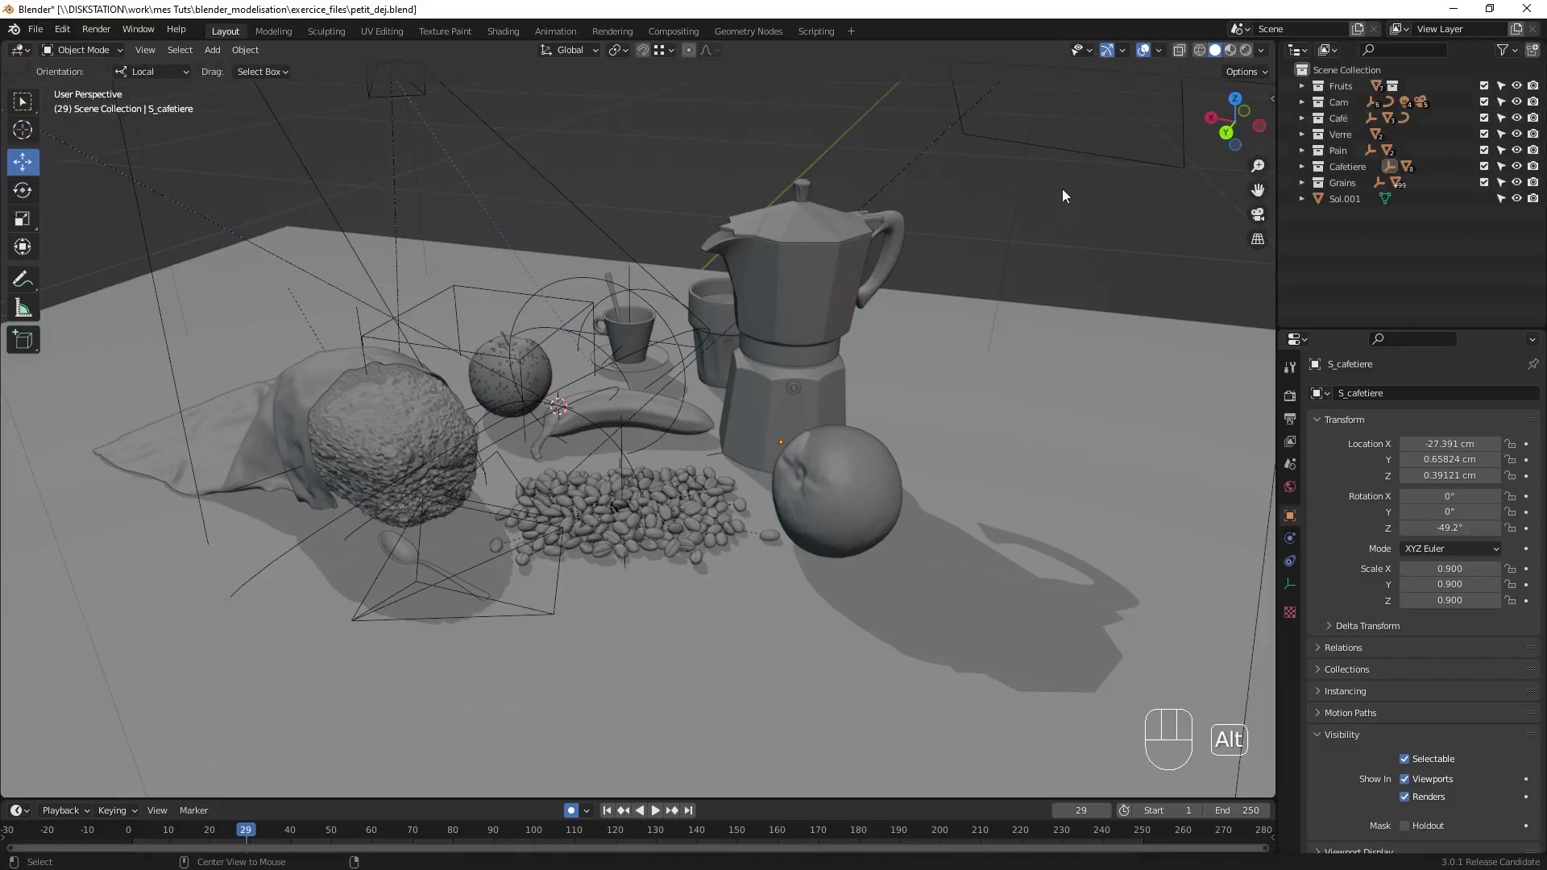
pyautogui.hotkey('alt', 'v')
pyautogui.hotkey('alt', 'v')
pyautogui.hotkey('alt', 'v')
pyautogui.hotkey('alt', 'v')
pyautogui.hotkey('alt', 'v')
pyautogui.hotkey('alt', 'v')
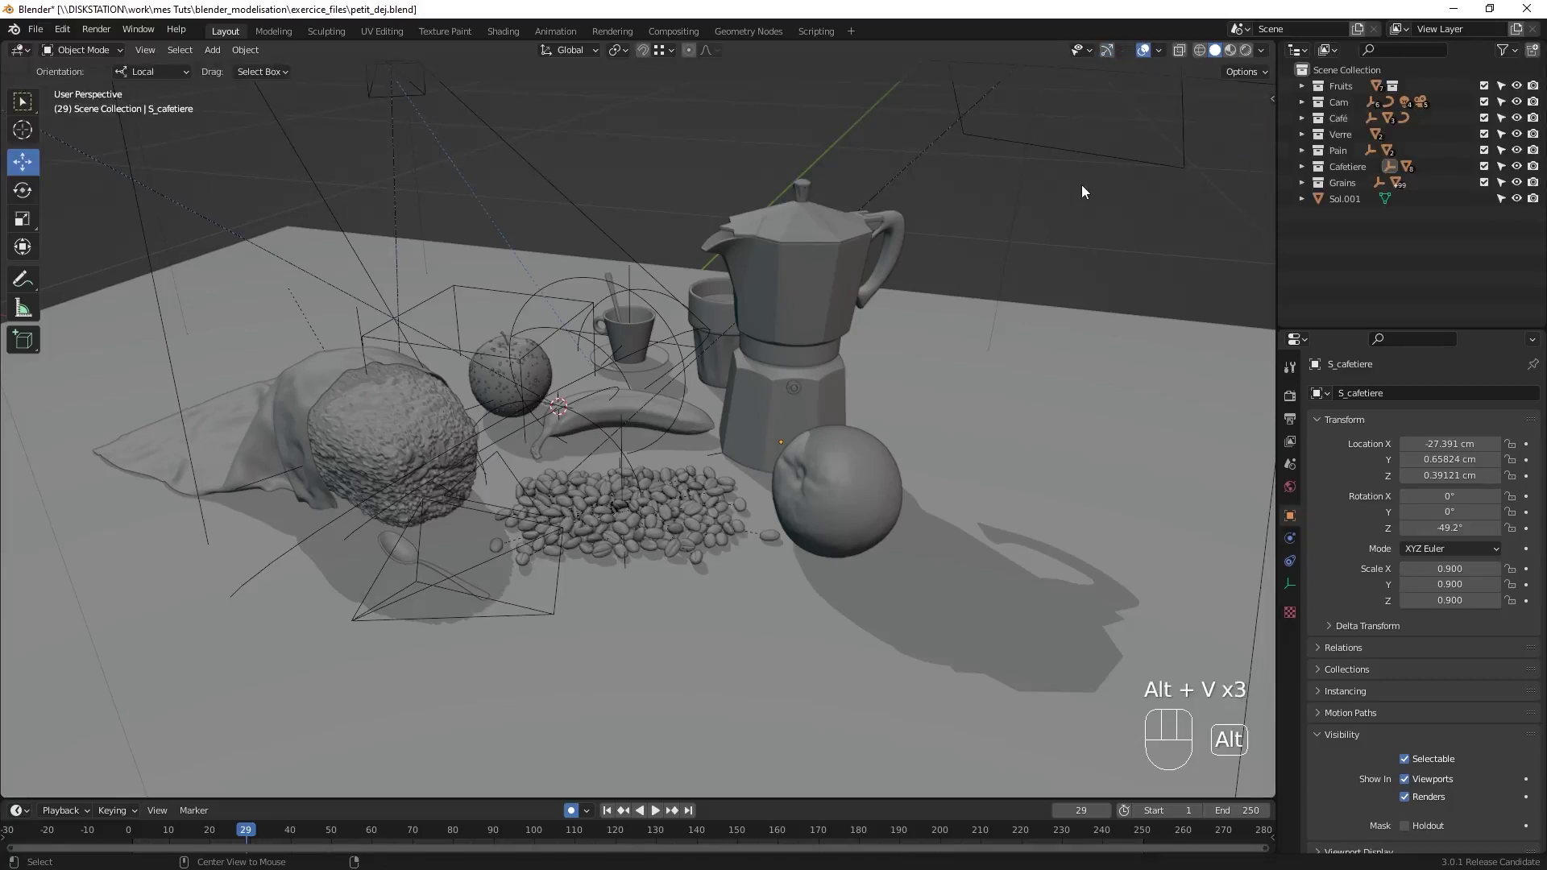
pyautogui.hotkey('alt', 'v')
pyautogui.hotkey('alt', 'v')
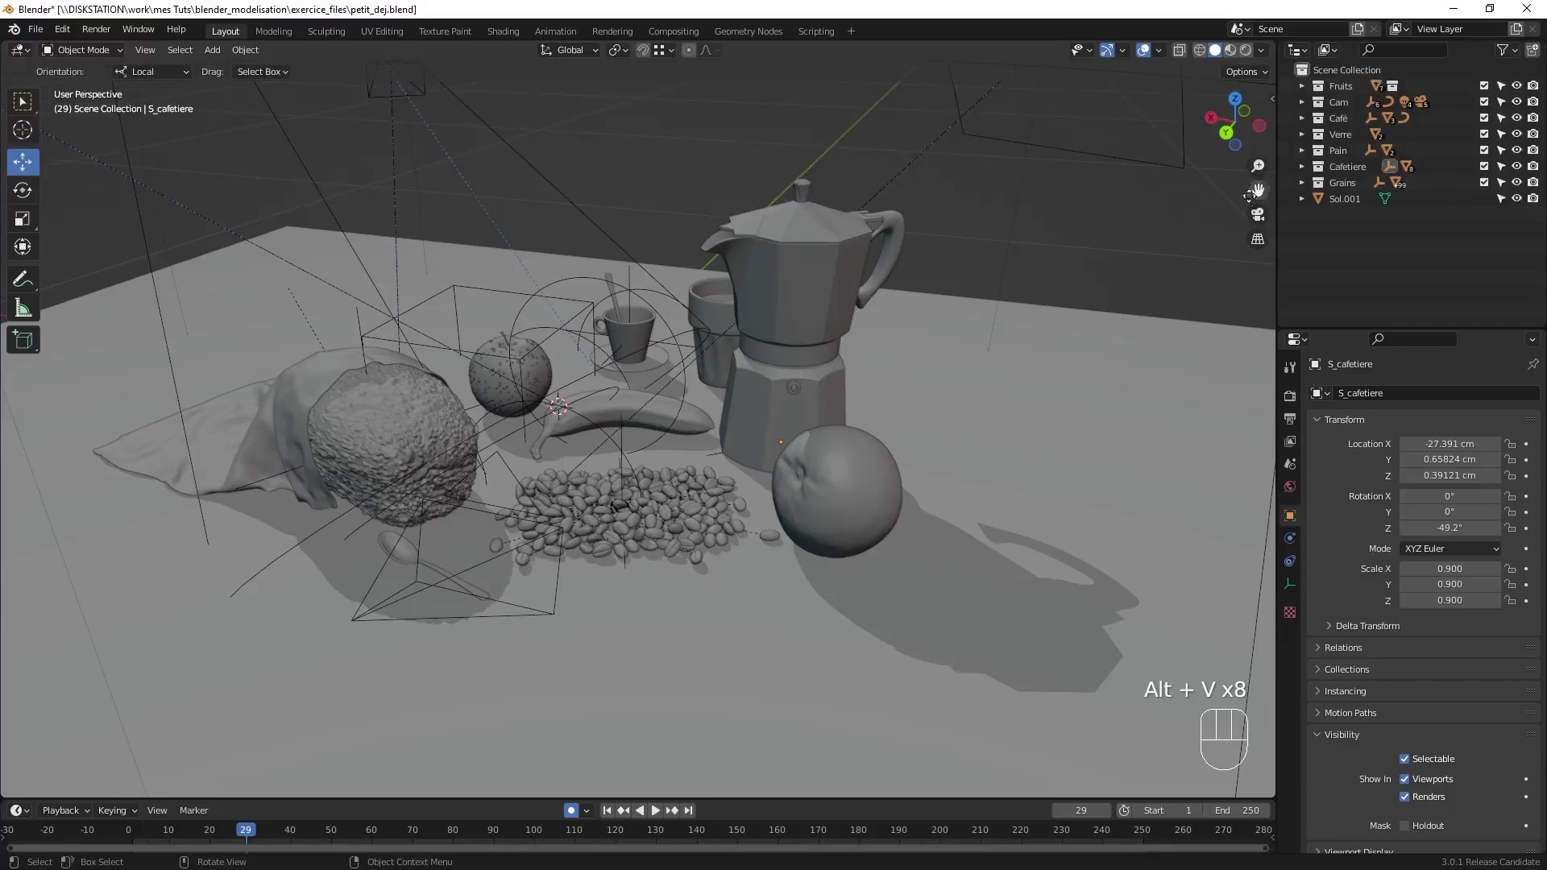
# - Turn off the Navigate and Active Tools gizmos and select the coffee maker's upper body
pyautogui.click(1124, 51)
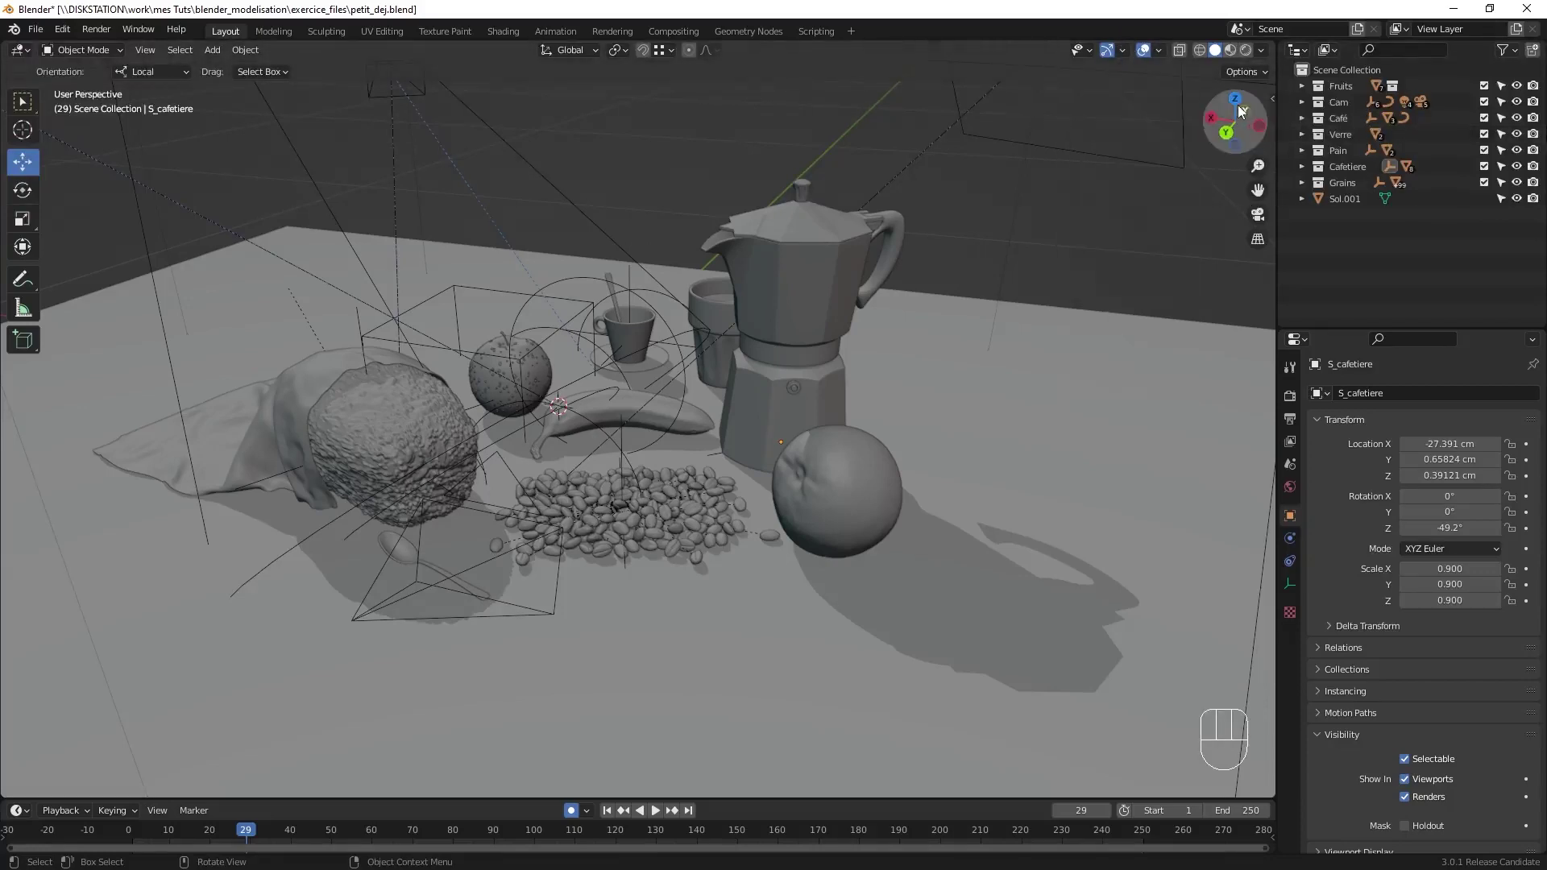
pyautogui.moveTo(1229, 120); pyautogui.dragTo(1450, 8)
pyautogui.click(1238, 99)
pyautogui.moveTo(484, 345); pyautogui.dragTo(691, 353, button='middle')
pyautogui.click(1121, 50)
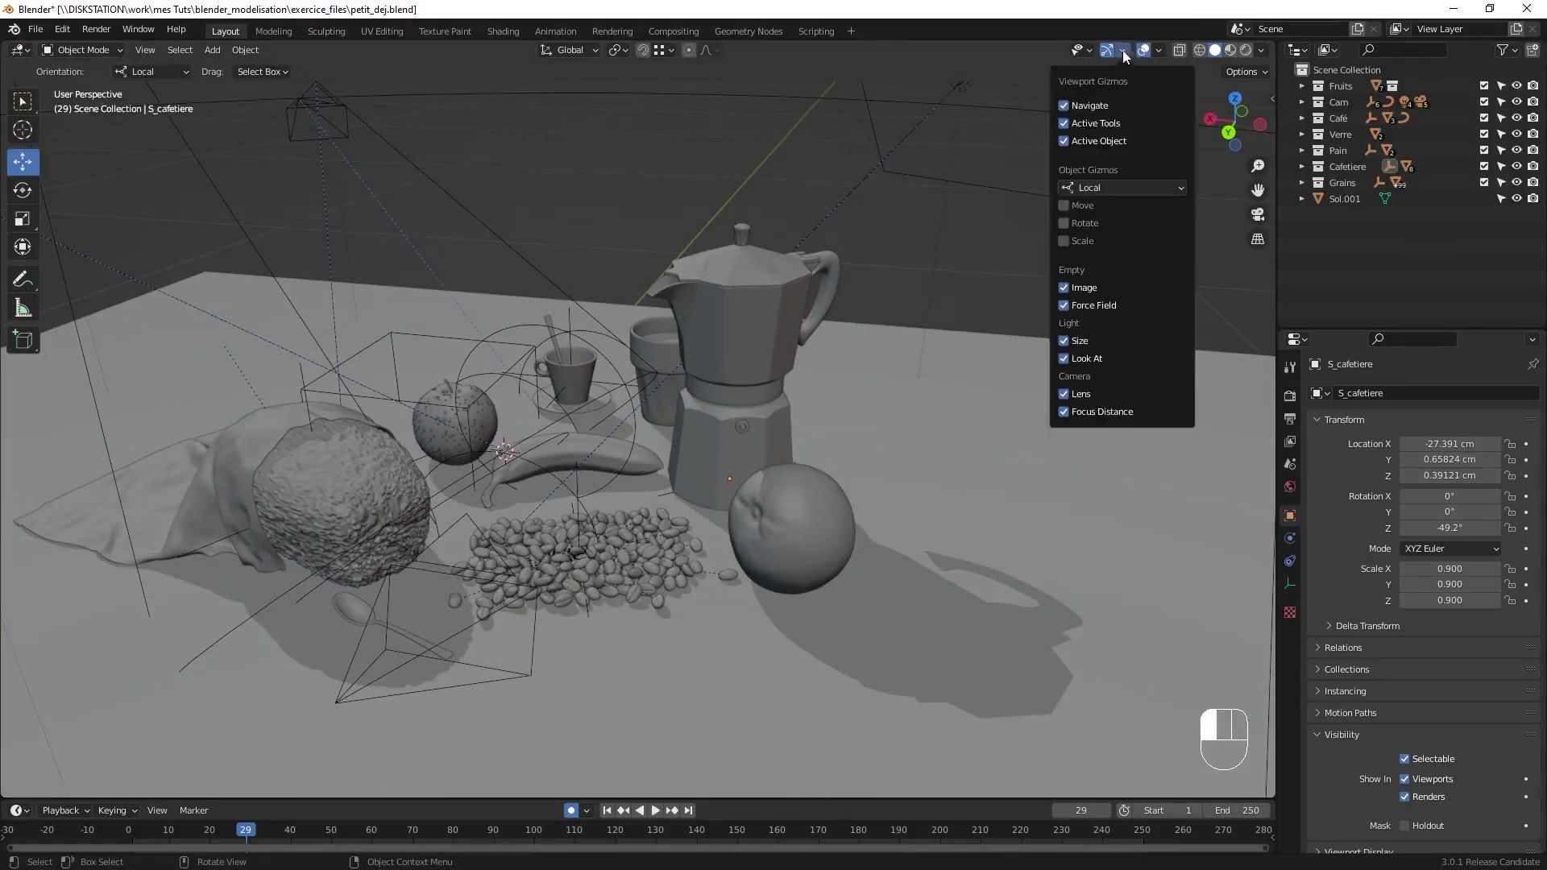
pyautogui.click(1063, 105)
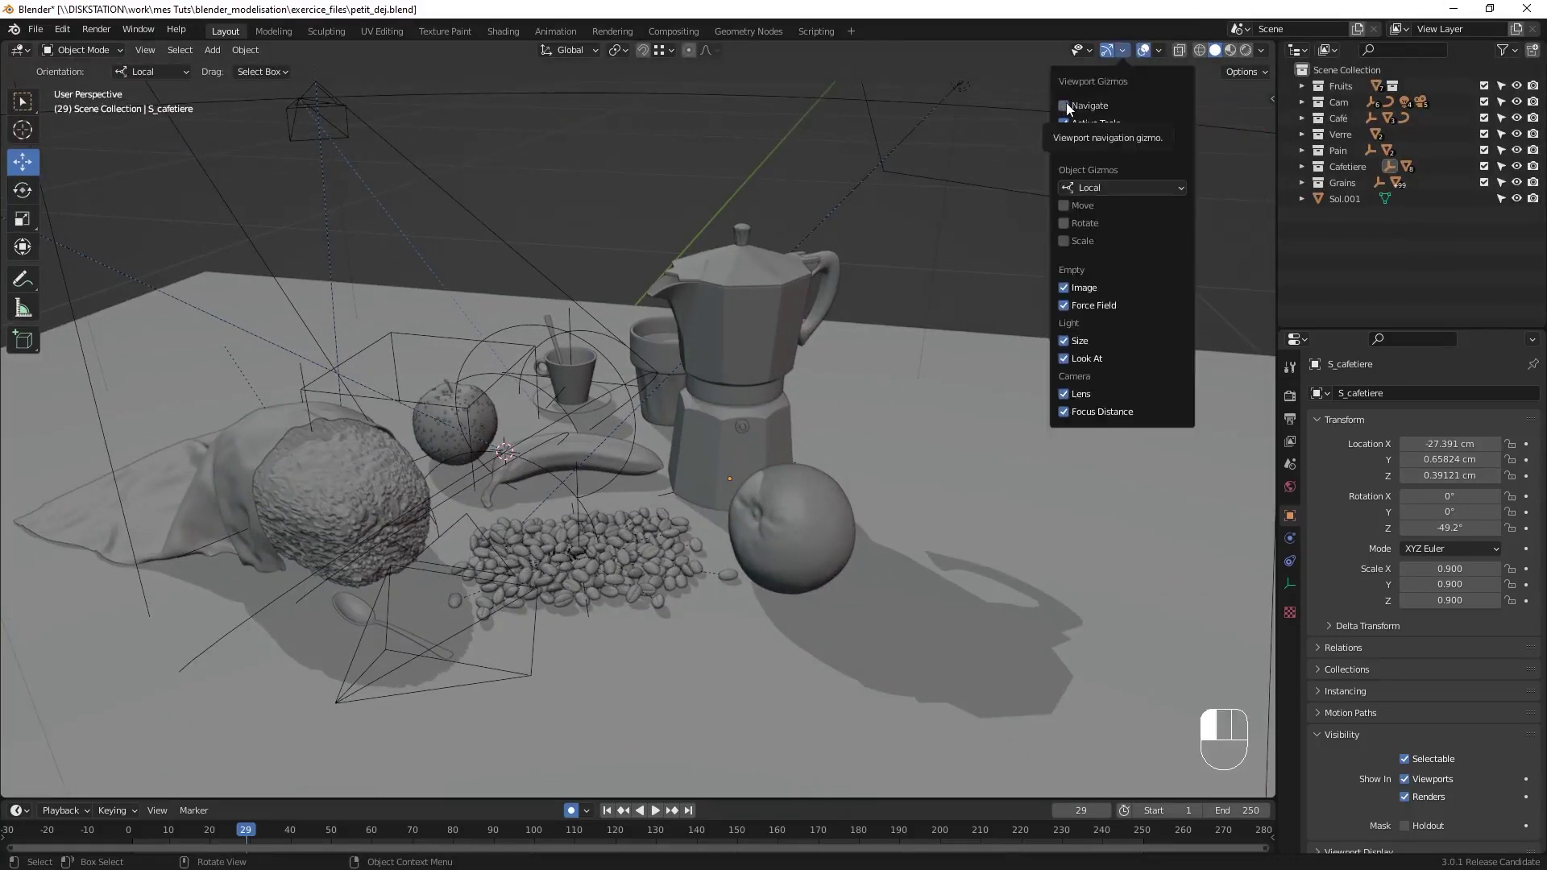
pyautogui.click(1065, 124)
pyautogui.click(742, 326)
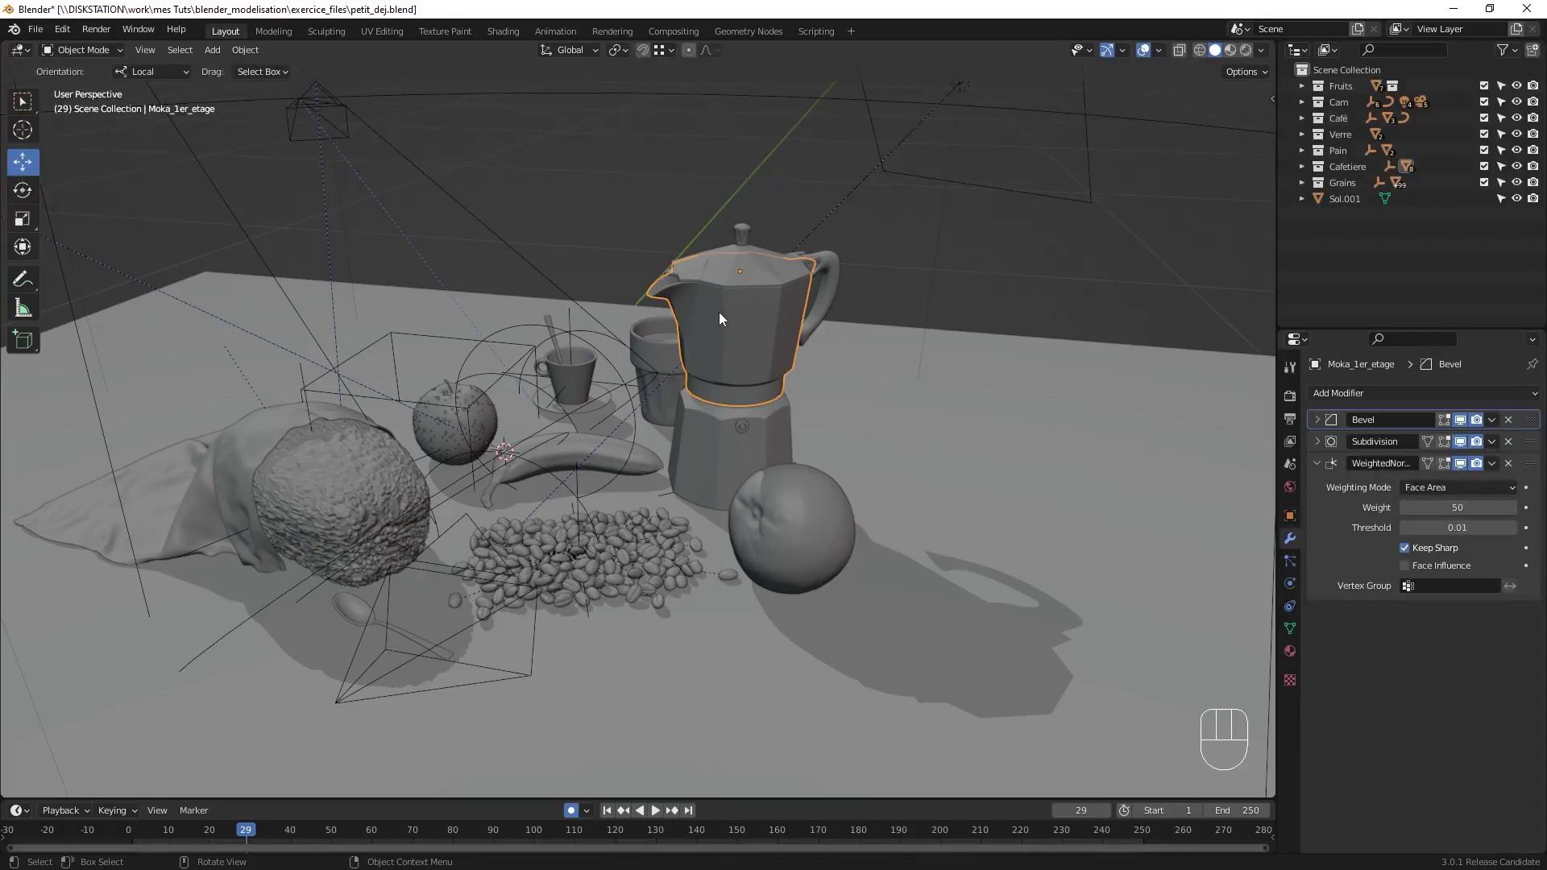
# - Turn the Active Tools gizmo back on and switch to the Select Box tool
pyautogui.click(1124, 52)
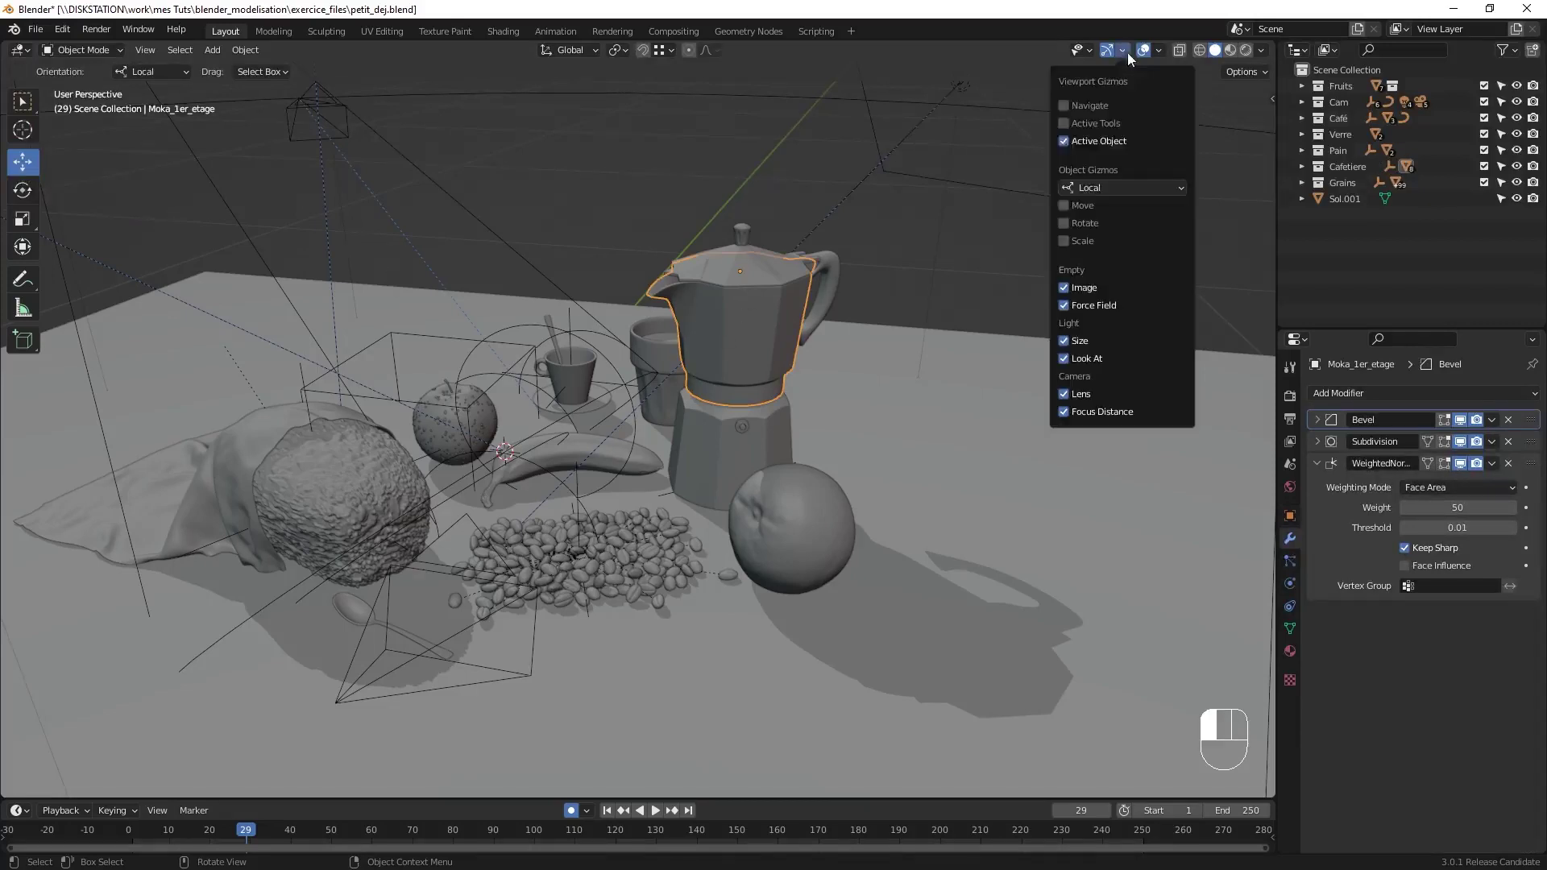
pyautogui.click(1064, 124)
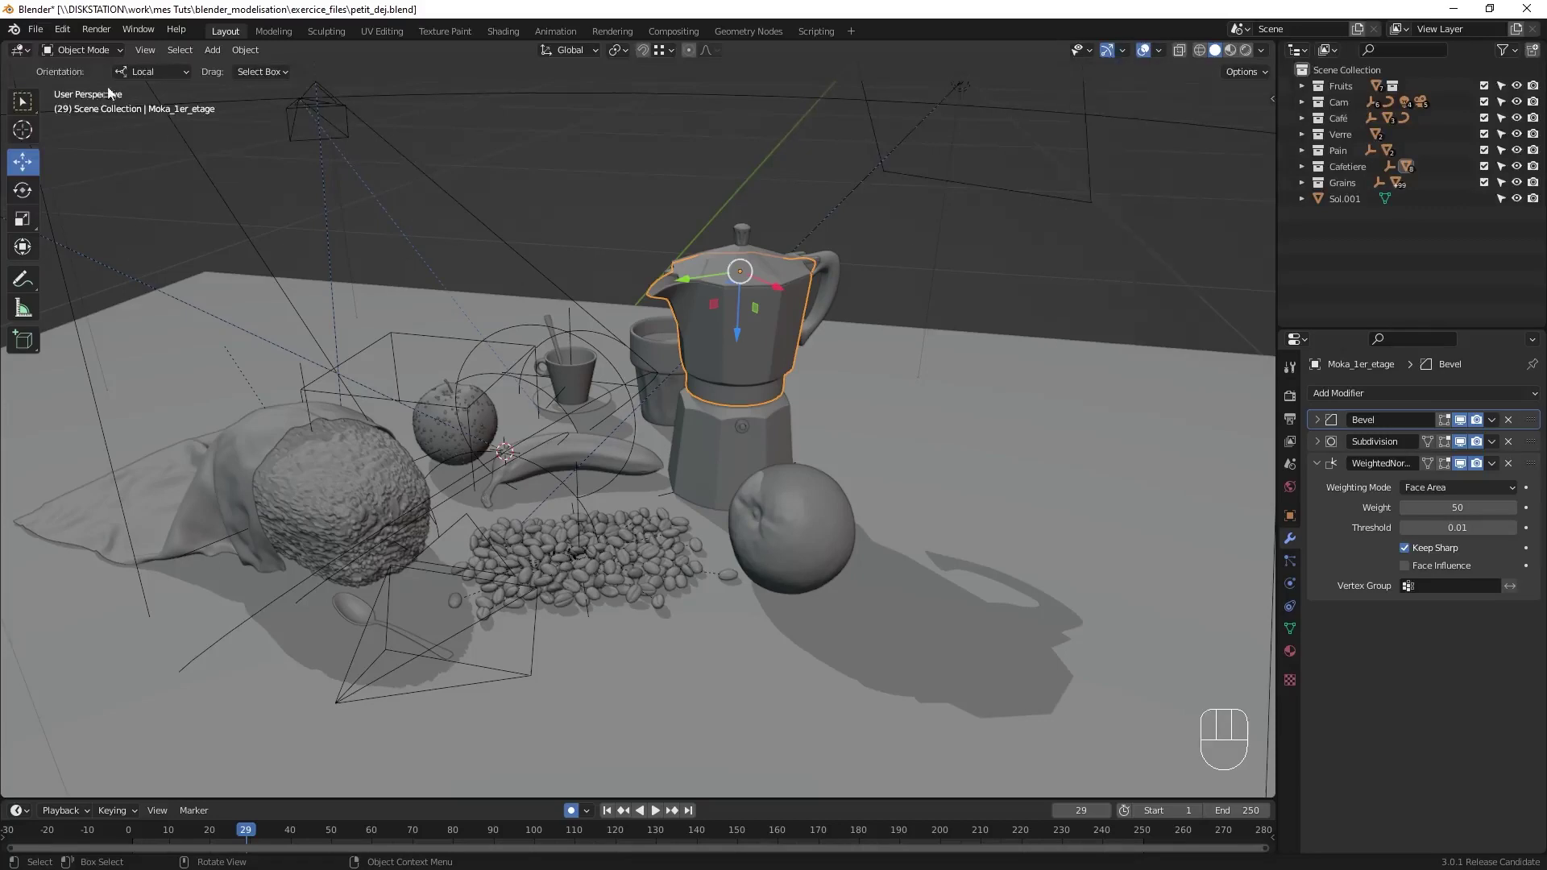
pyautogui.click(24, 111)
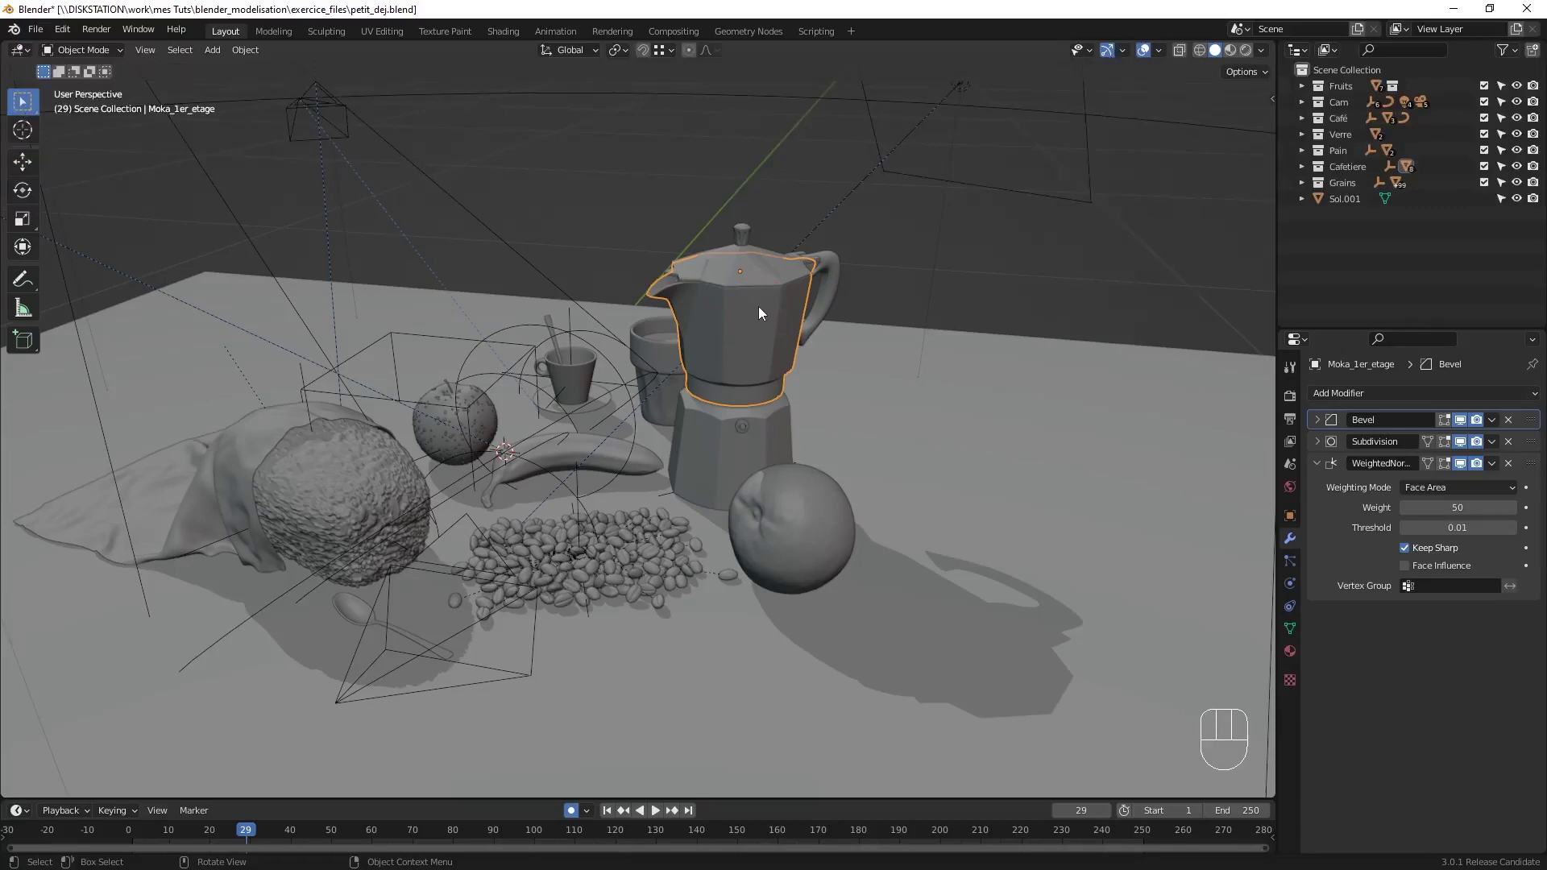
# - Enable the Move object gizmo and set the object gizmo orientation to Default
pyautogui.click(1123, 51)
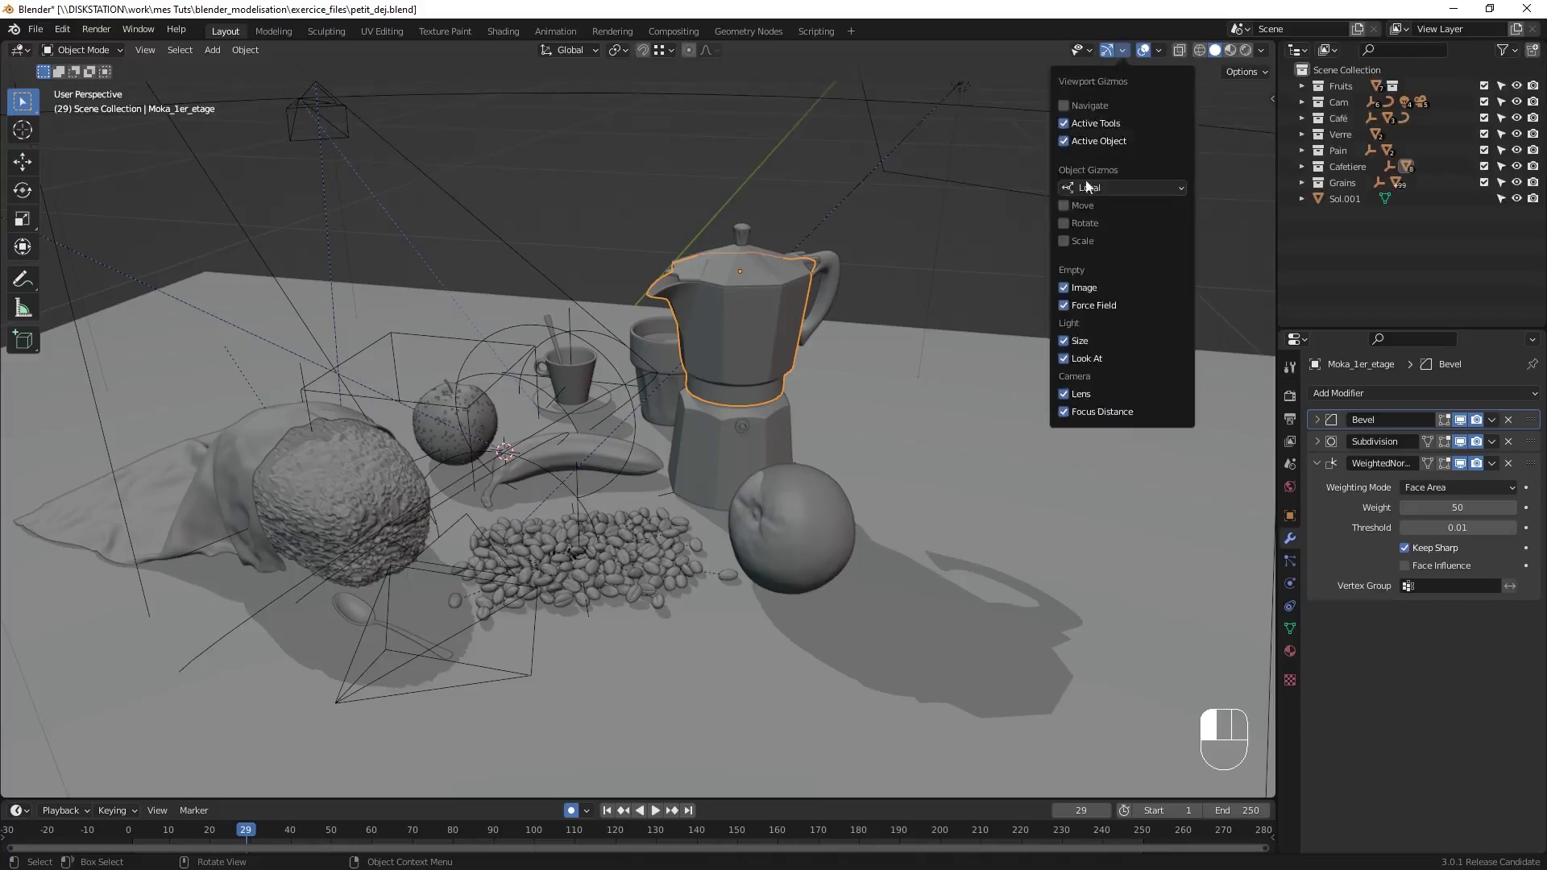
pyautogui.click(1064, 207)
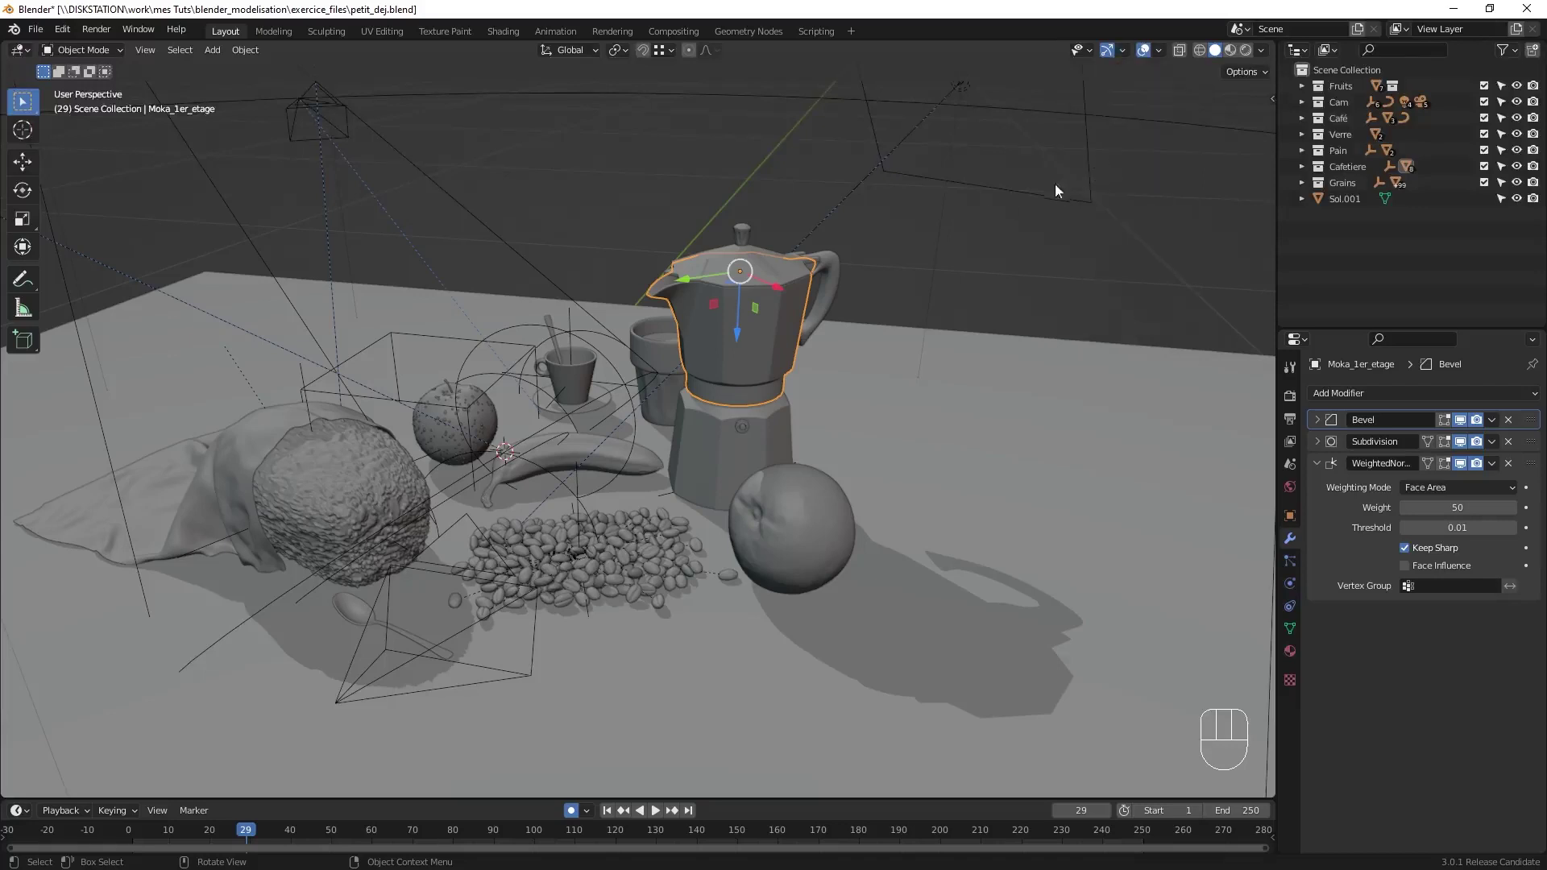
pyautogui.click(1119, 49)
pyautogui.click(1120, 185)
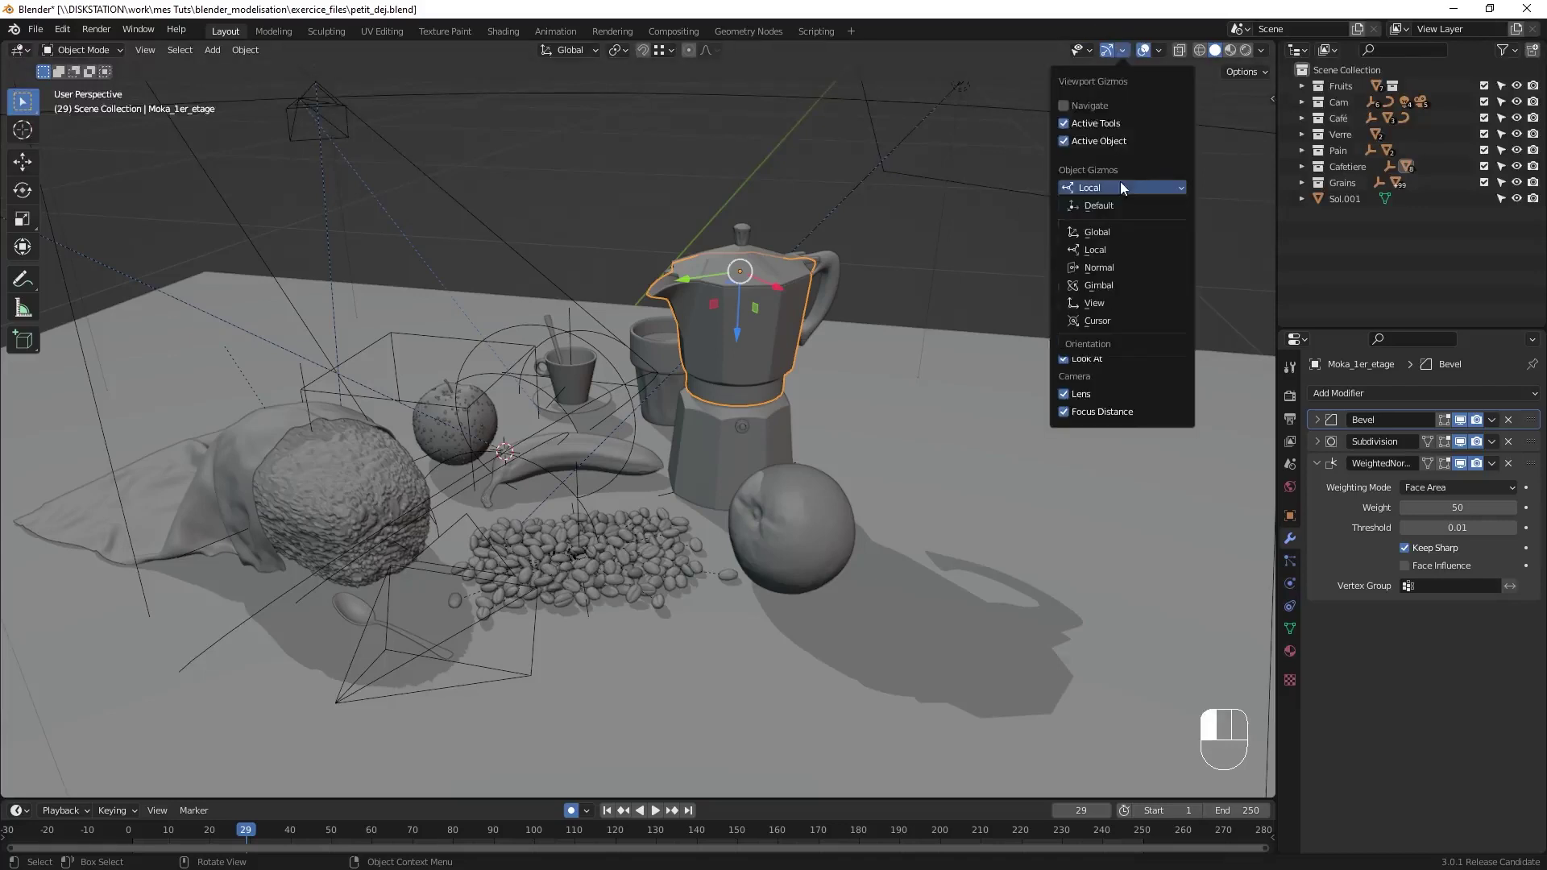
pyautogui.click(1108, 204)
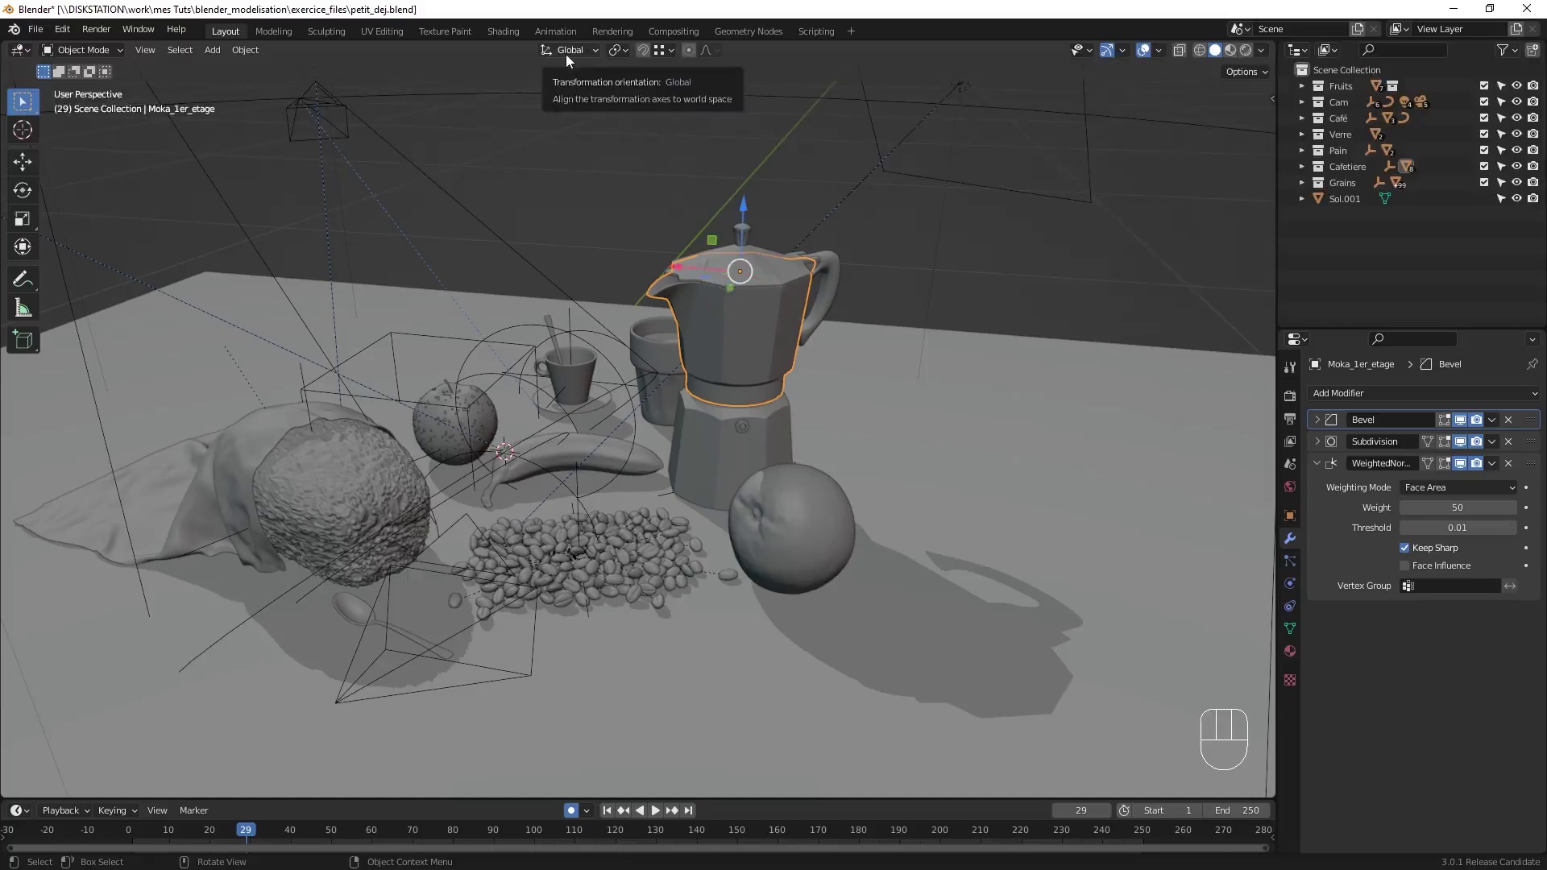
# - Select the orange, reselect the coffee maker's upper body, and enable the Rotate and Scale object gizmos
pyautogui.click(794, 516)
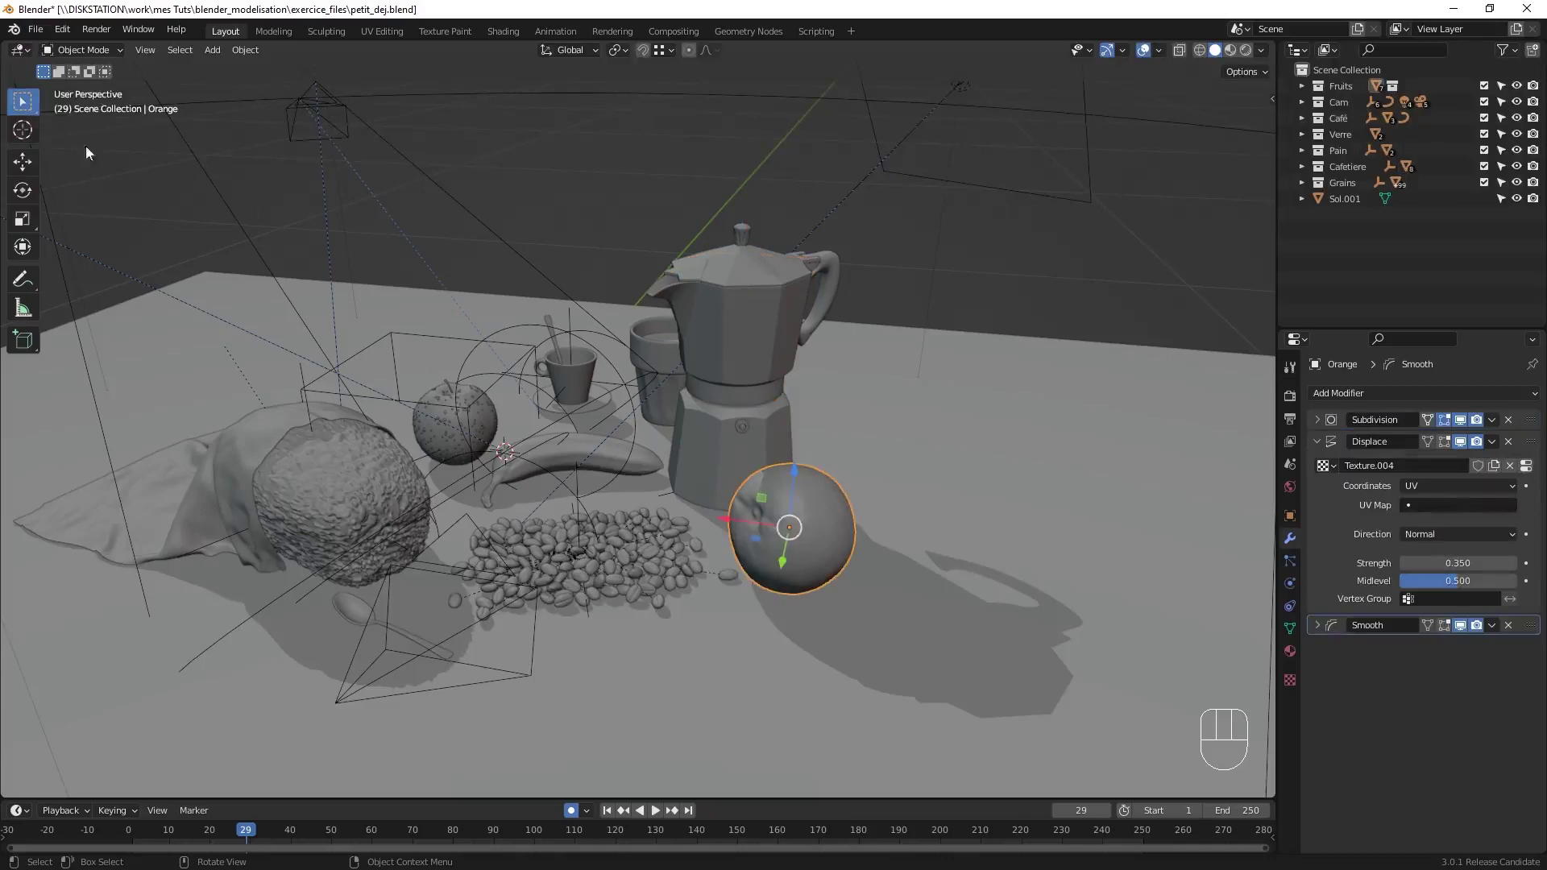
pyautogui.click(746, 298)
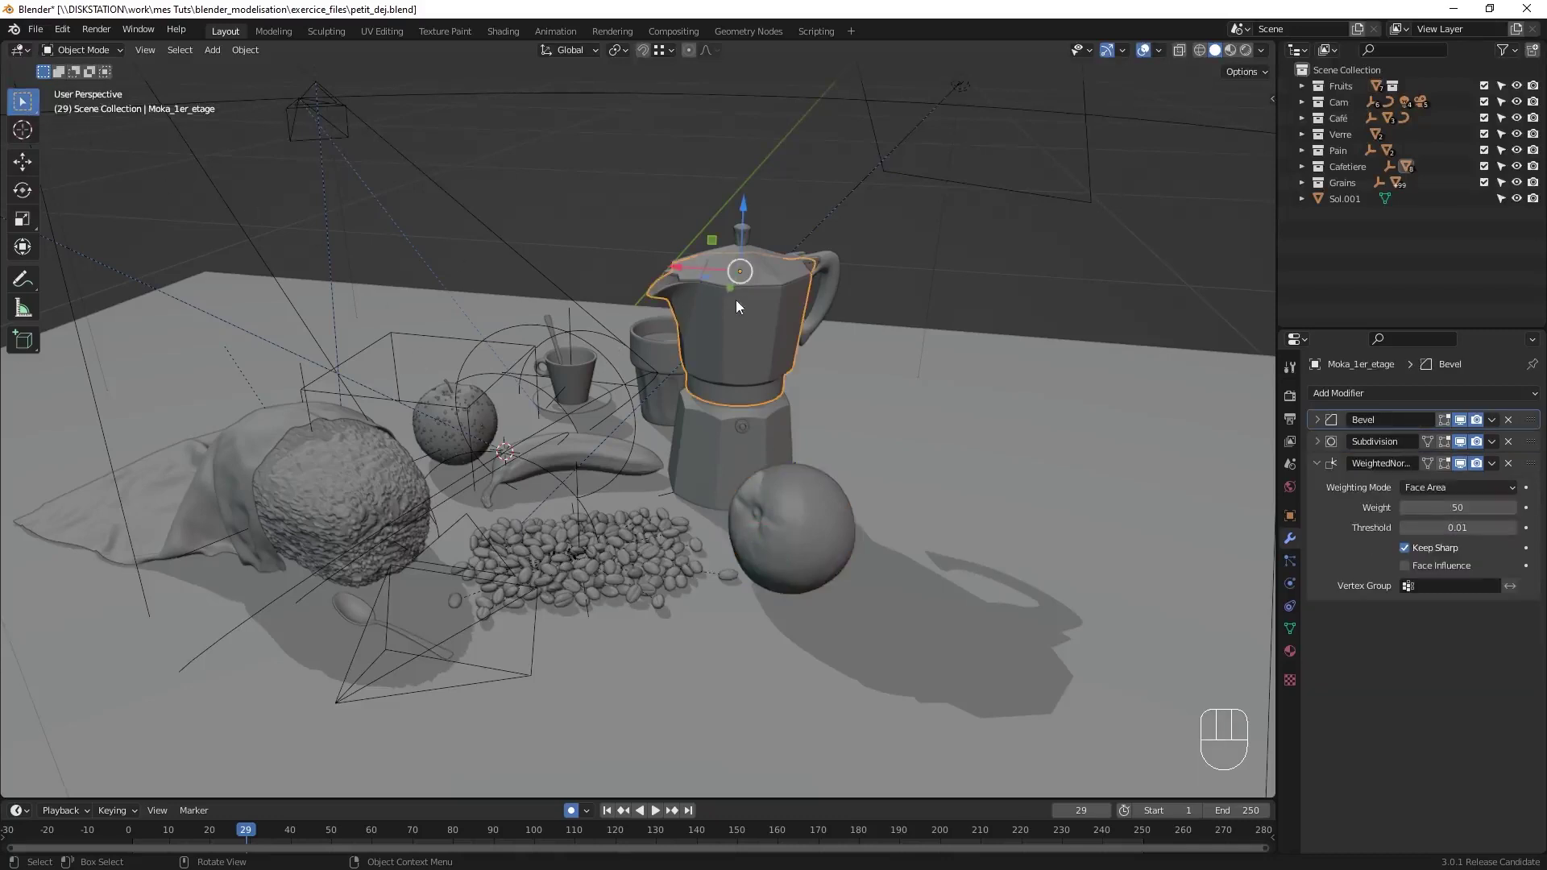
pyautogui.click(1125, 50)
pyautogui.click(1076, 221)
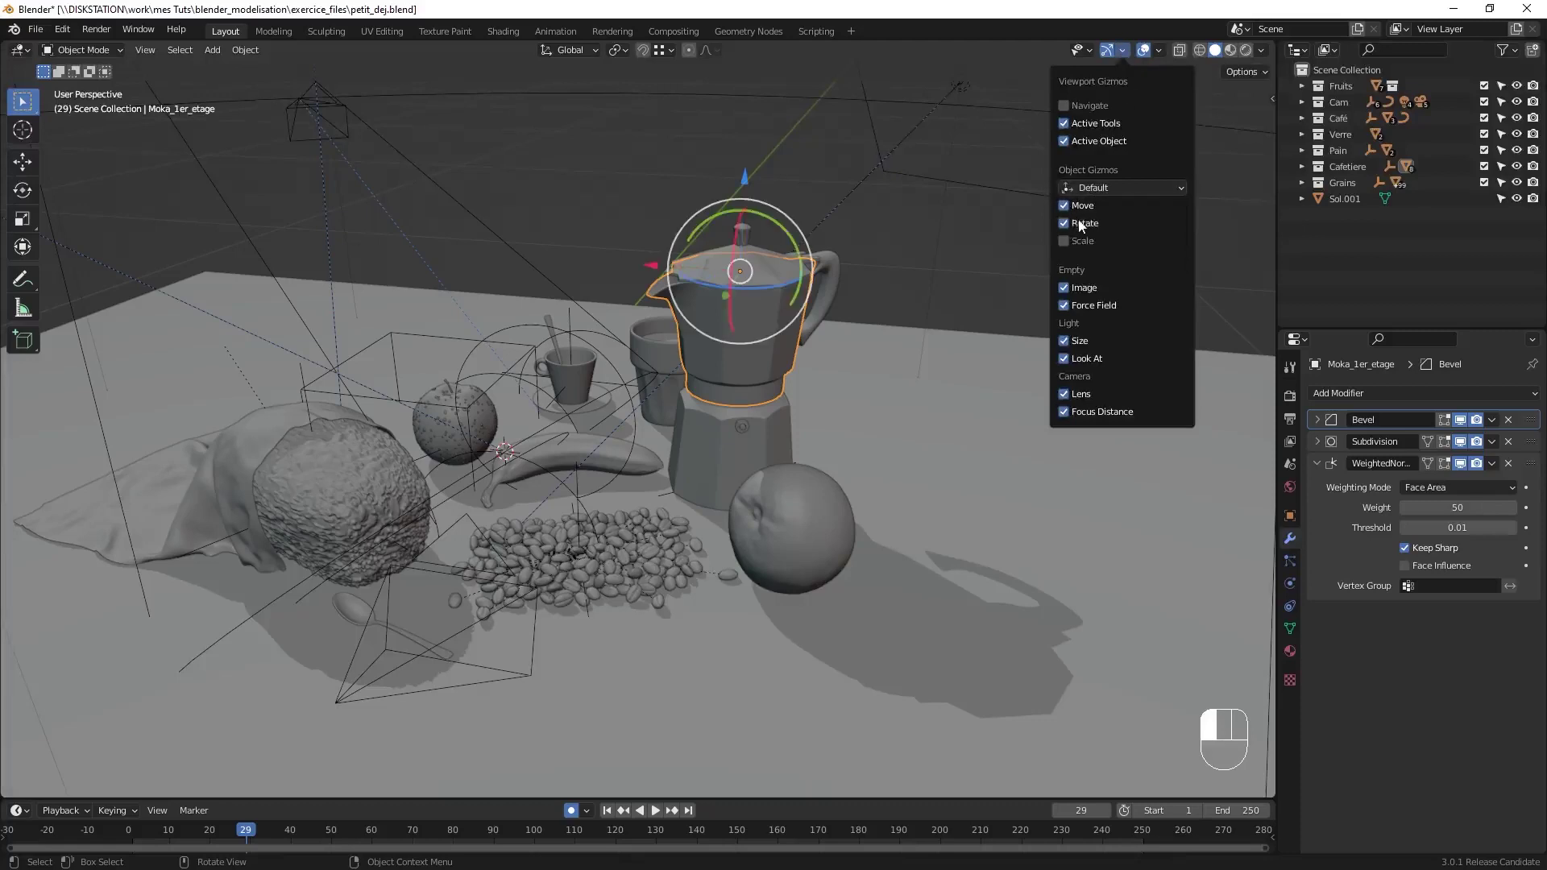
pyautogui.click(1075, 241)
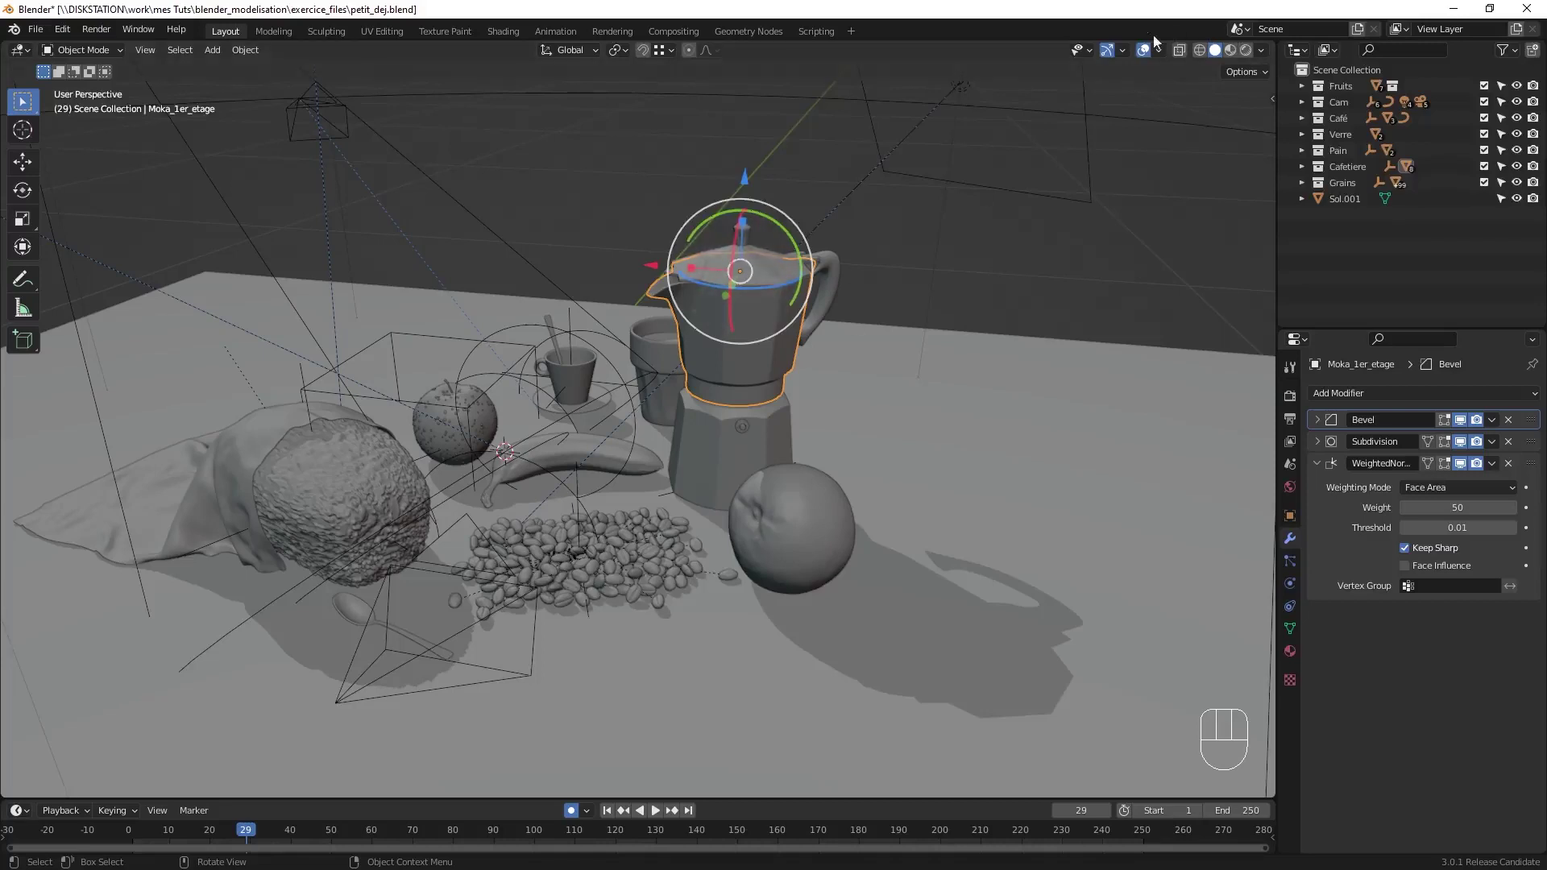
# - Turn off the Rotate and Scale object gizmos, keeping the Move gizmo enabled
pyautogui.click(1128, 51)
pyautogui.click(1123, 50)
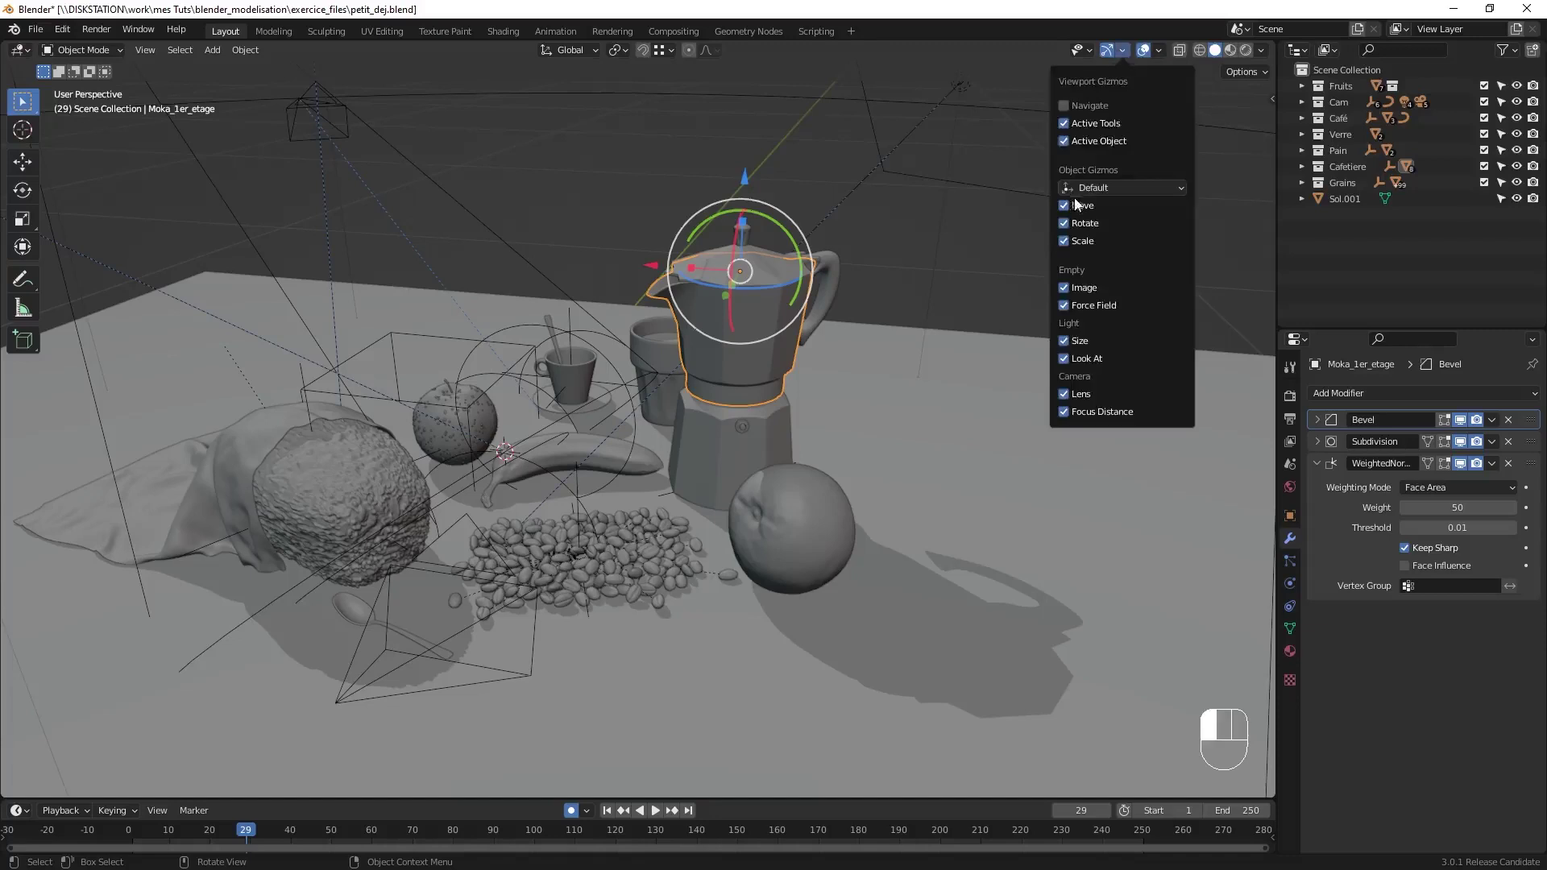
pyautogui.click(1063, 224)
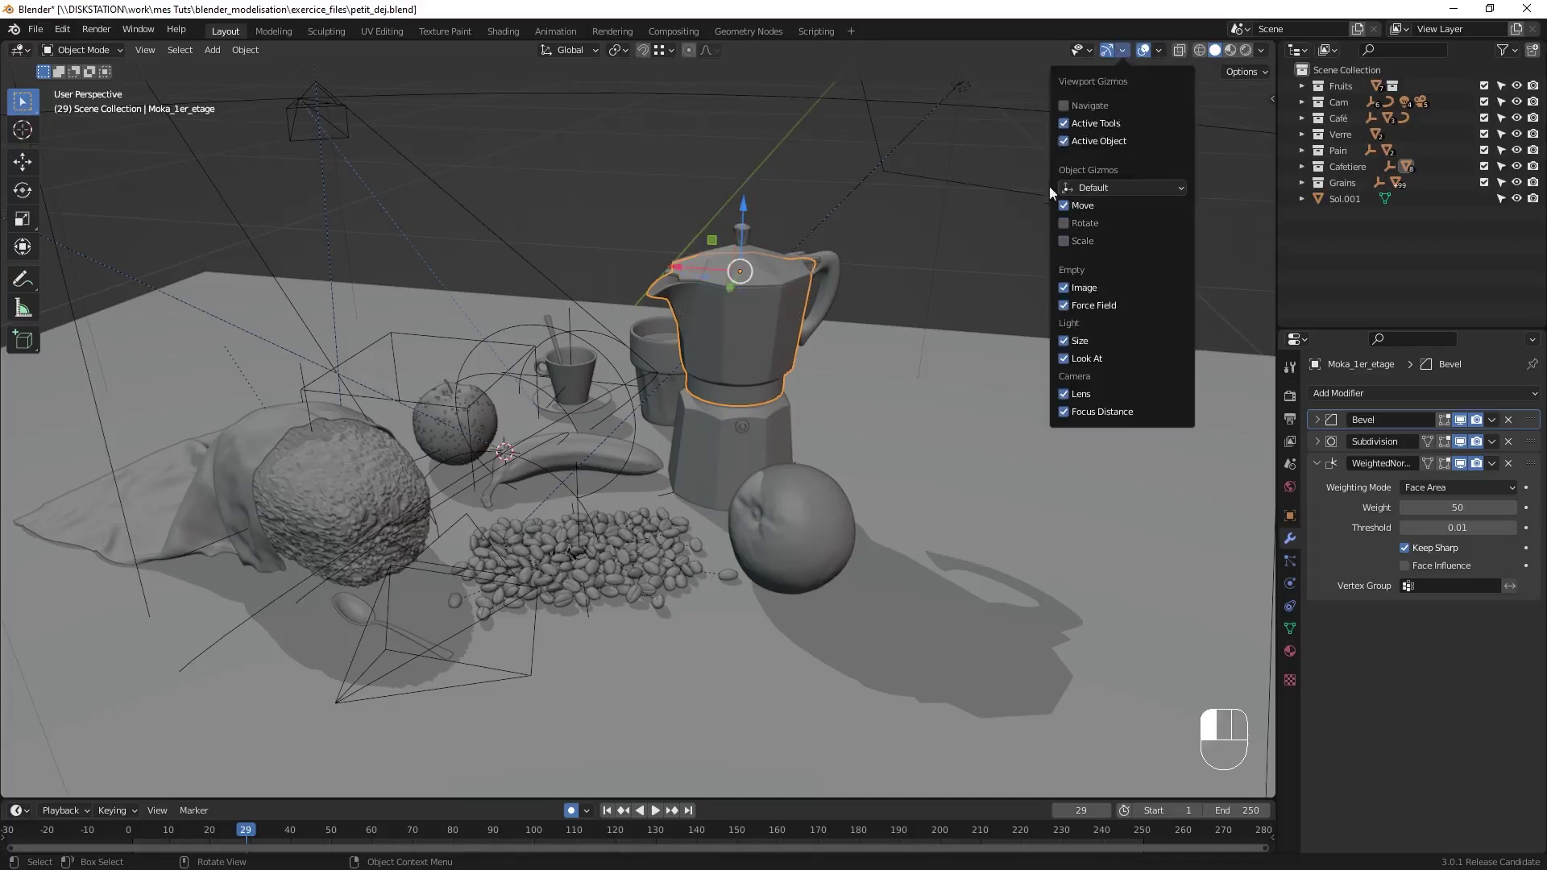
# - Check the object gizmo orientation options, keep Default, and turn off the Move object gizmo
pyautogui.click(1123, 51)
pyautogui.click(1130, 185)
pyautogui.click(1131, 186)
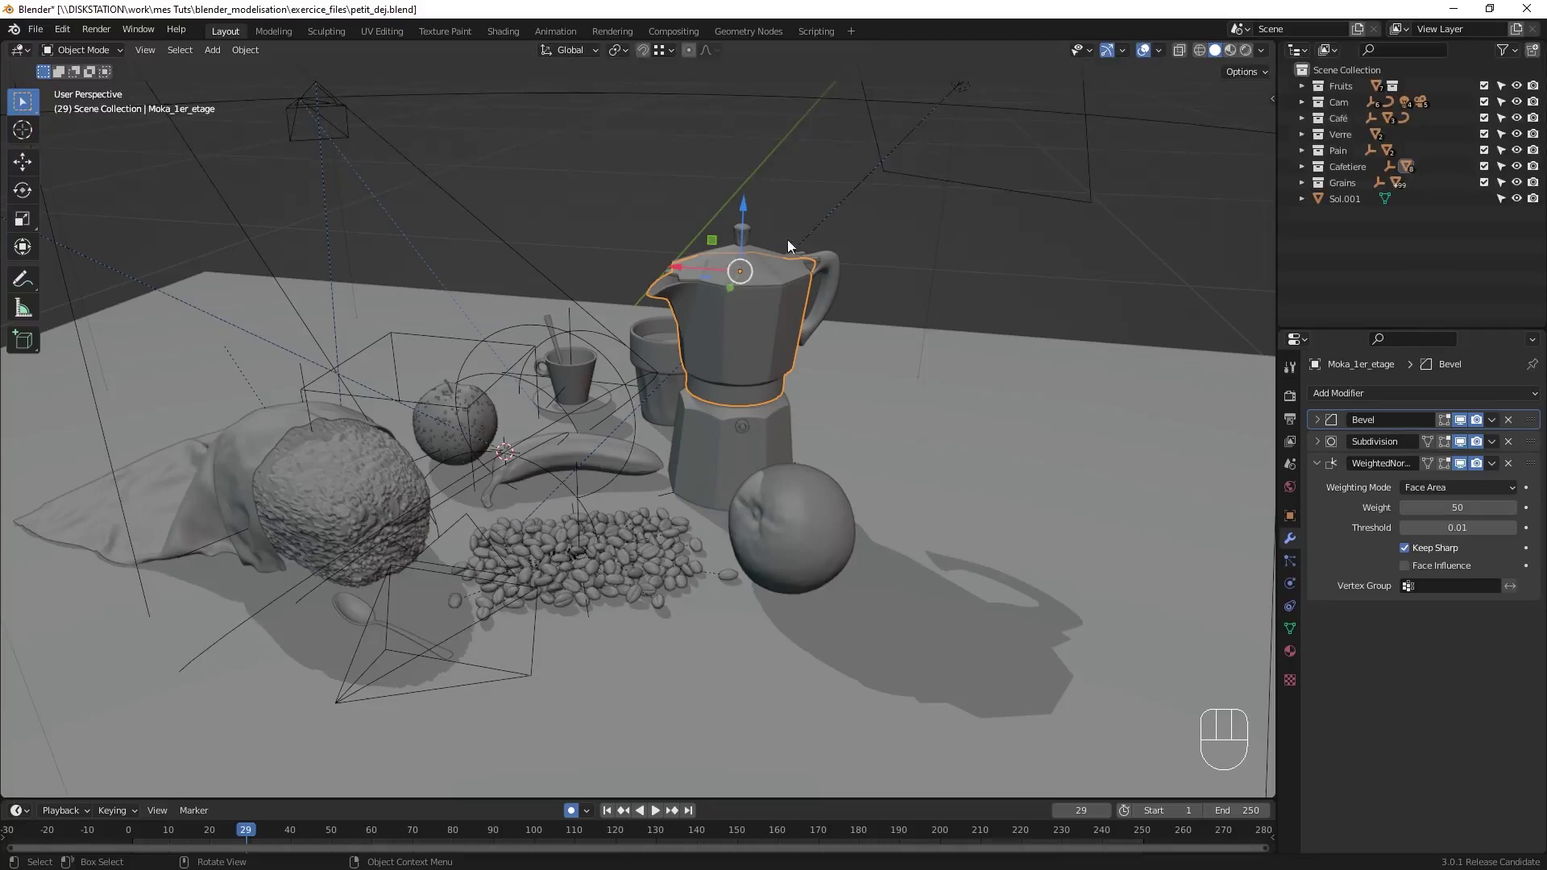
pyautogui.click(1123, 51)
pyautogui.click(1064, 205)
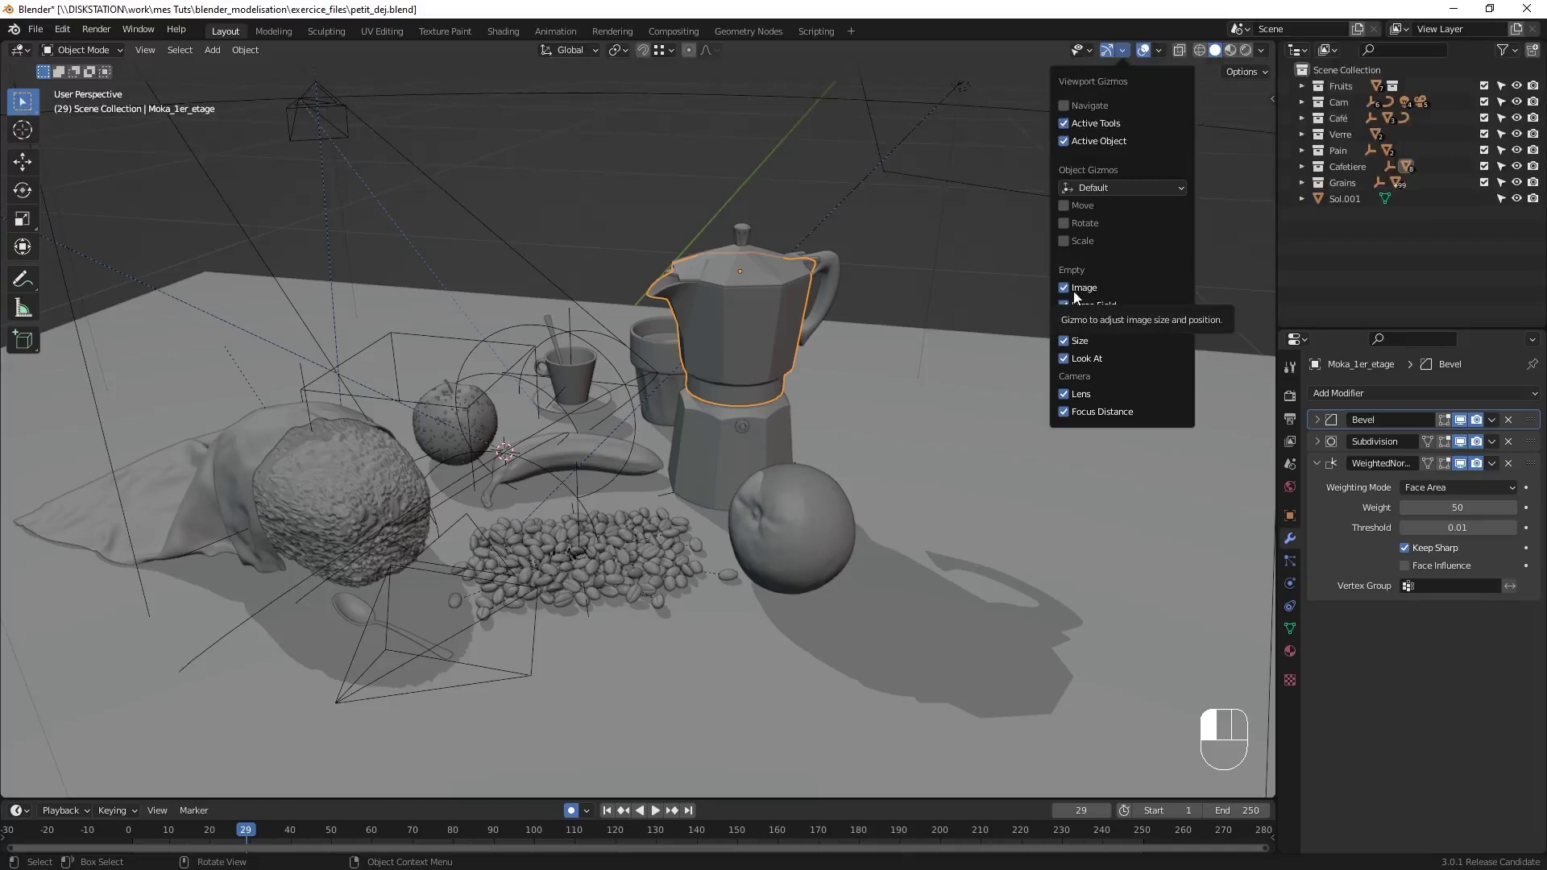
# - Select the area light L01 behind the coffee maker
pyautogui.moveTo(698, 361); pyautogui.dragTo(470, 414, button='middle')
pyautogui.keyDown('shift'); pyautogui.moveTo(735, 278); pyautogui.dragTo(708, 458, button='middle'); pyautogui.keyUp('shift')
pyautogui.click(924, 296)
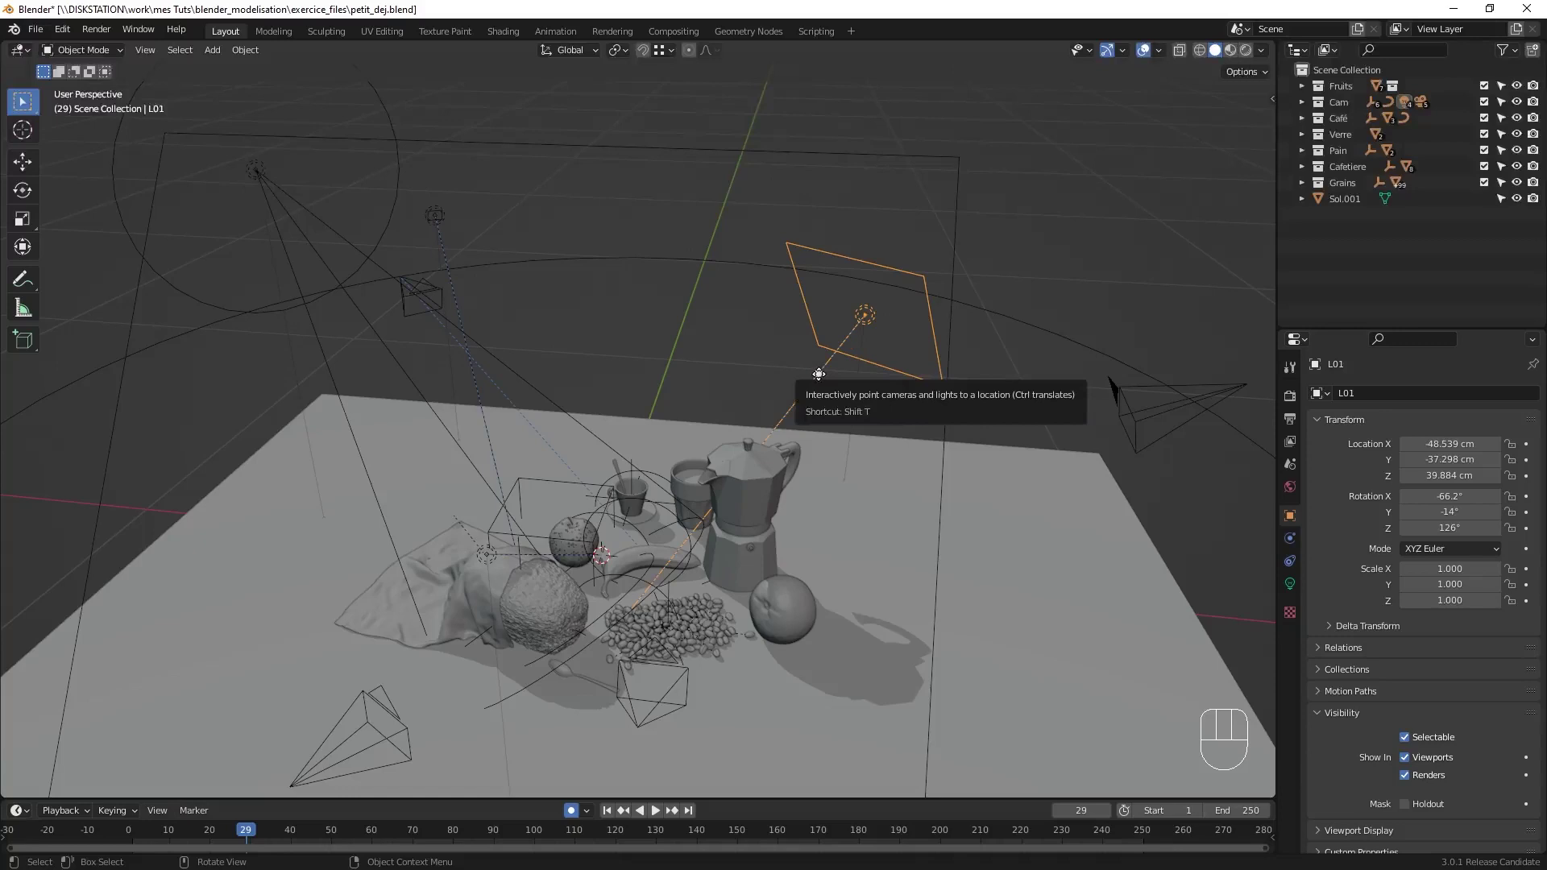
# - Toggle the light Size gizmo off and back on for the selected area light, keeping the Look At gizmo enabled
pyautogui.click(1123, 51)
pyautogui.click(1074, 342)
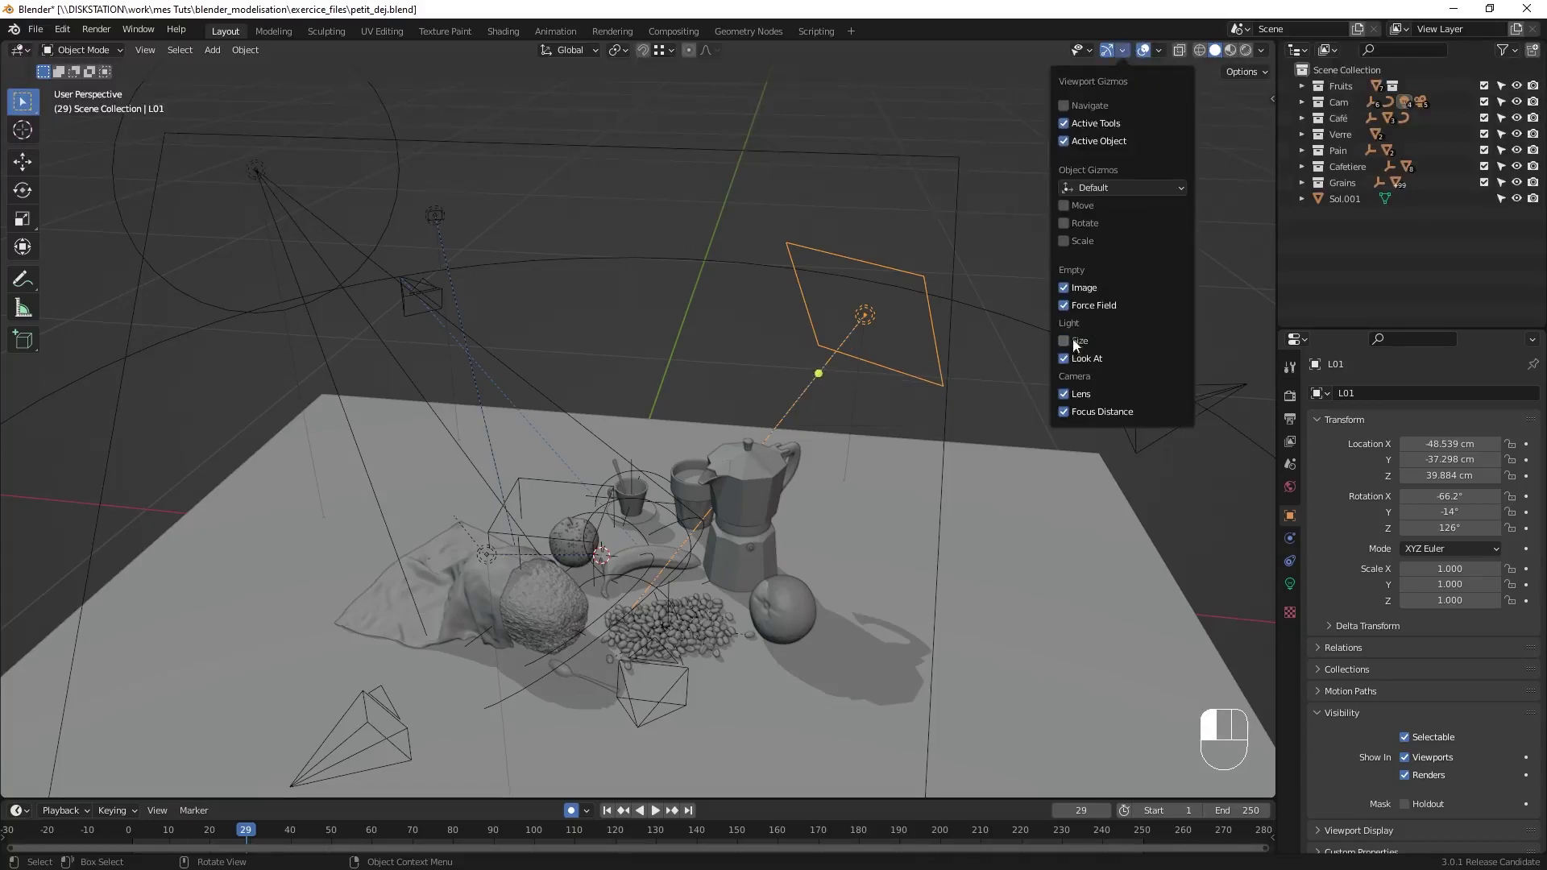
pyautogui.click(1074, 343)
pyautogui.click(1074, 360)
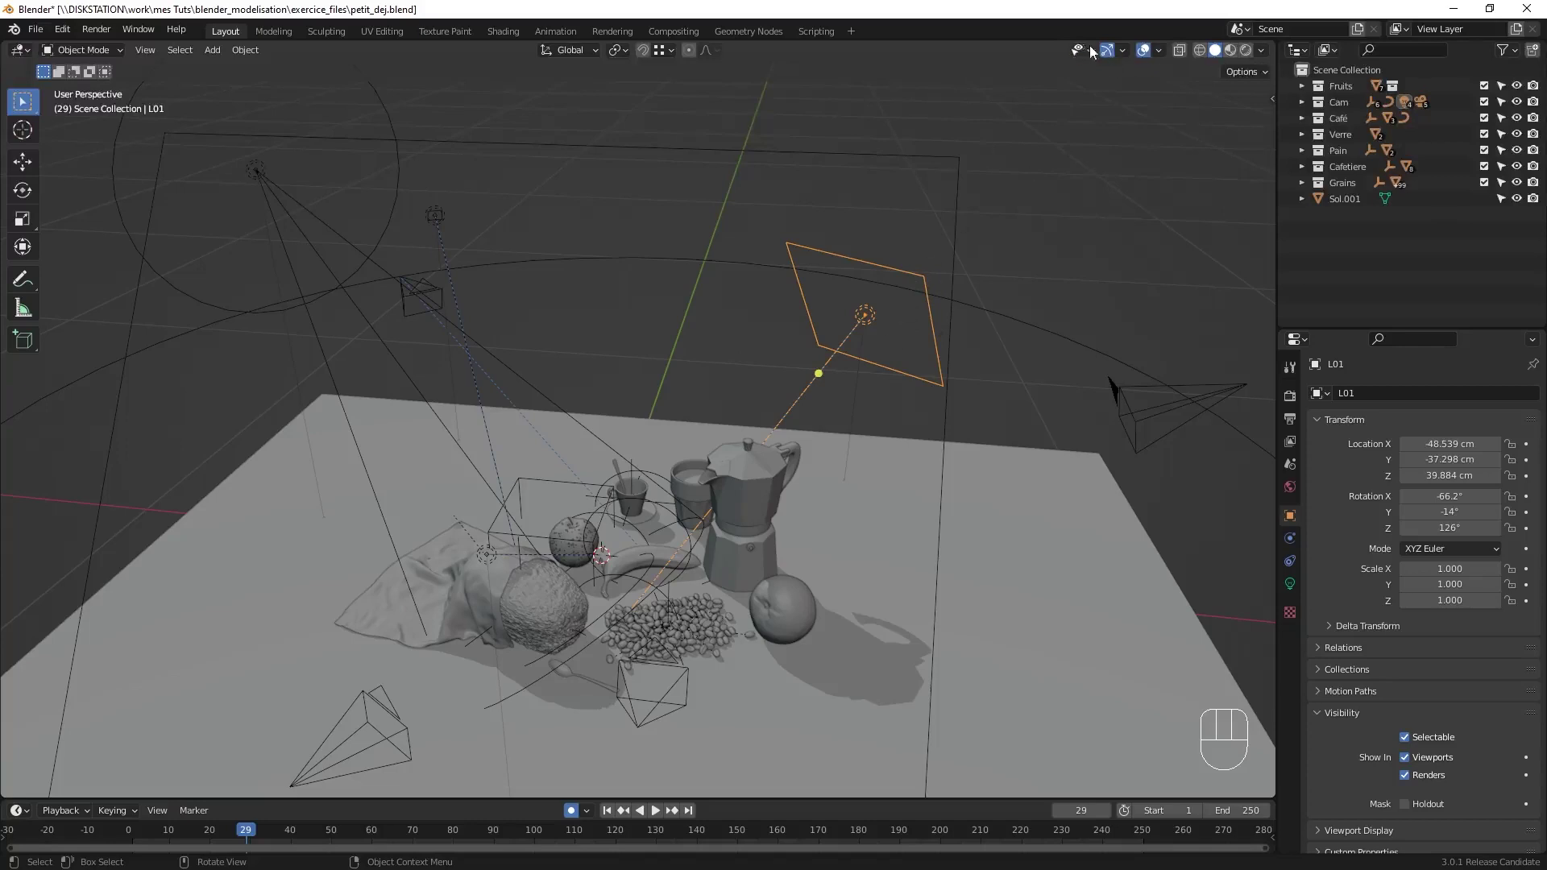
pyautogui.click(1123, 51)
pyautogui.click(1067, 343)
pyautogui.keyDown('shift'); pyautogui.moveTo(805, 378); pyautogui.dragTo(755, 264, button='middle'); pyautogui.keyUp('shift')
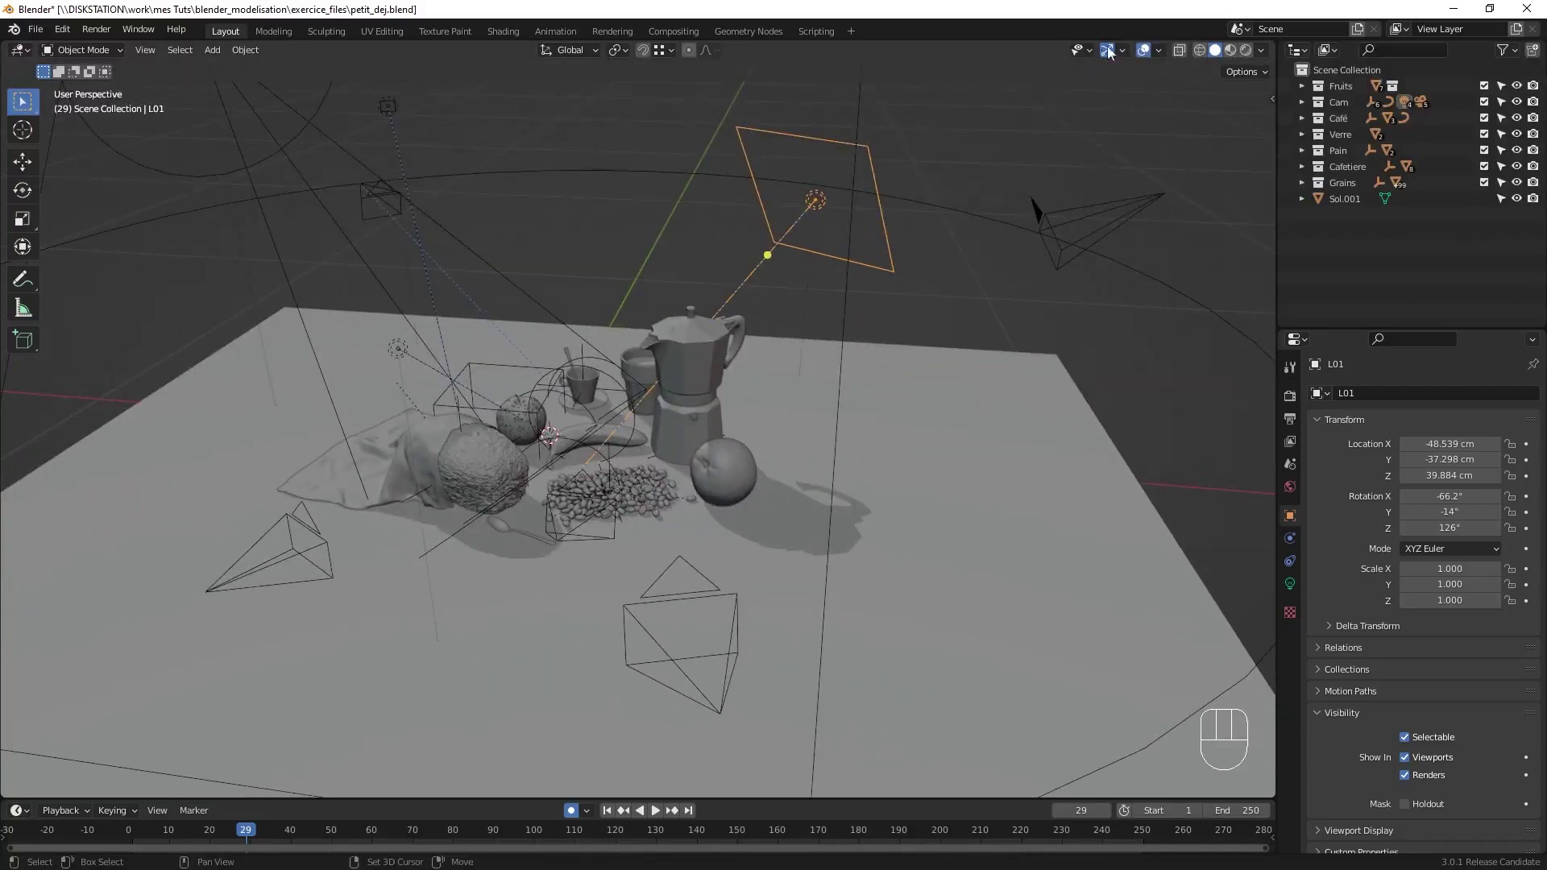
# - Toggle all viewport gizmos off and on several times, ending with them shown, and enable the Navigate gizmo
pyautogui.hotkey('alt', 'v')
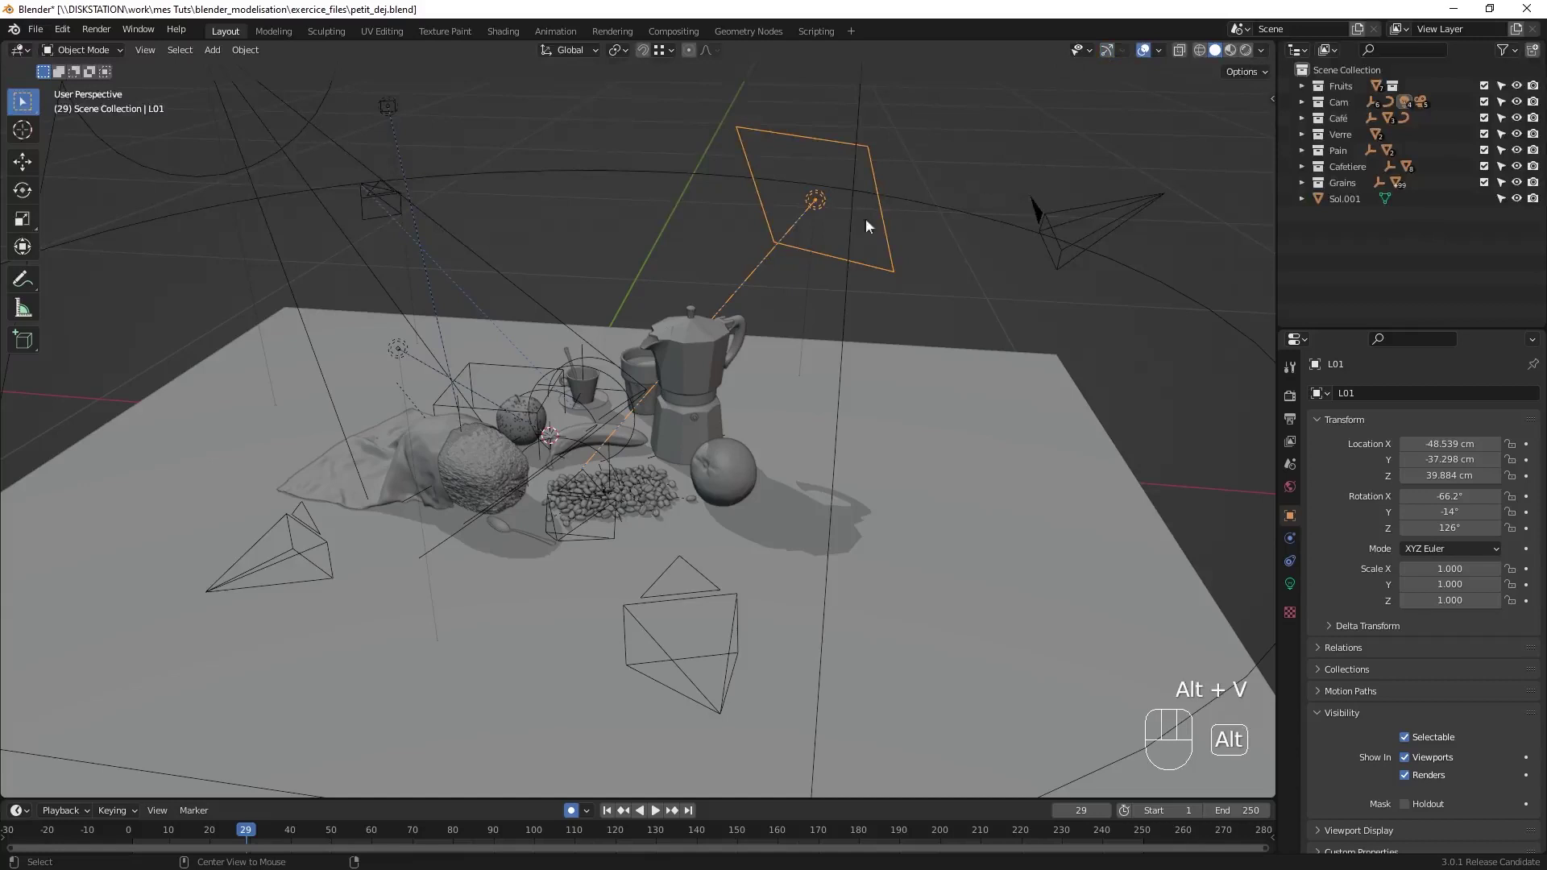
pyautogui.hotkey('alt', 'v')
pyautogui.hotkey('alt', 'v')
pyautogui.hotkey('alt', 'v')
pyautogui.hotkey('alt', 'v')
pyautogui.hotkey('alt', 'v')
pyautogui.click(1124, 50)
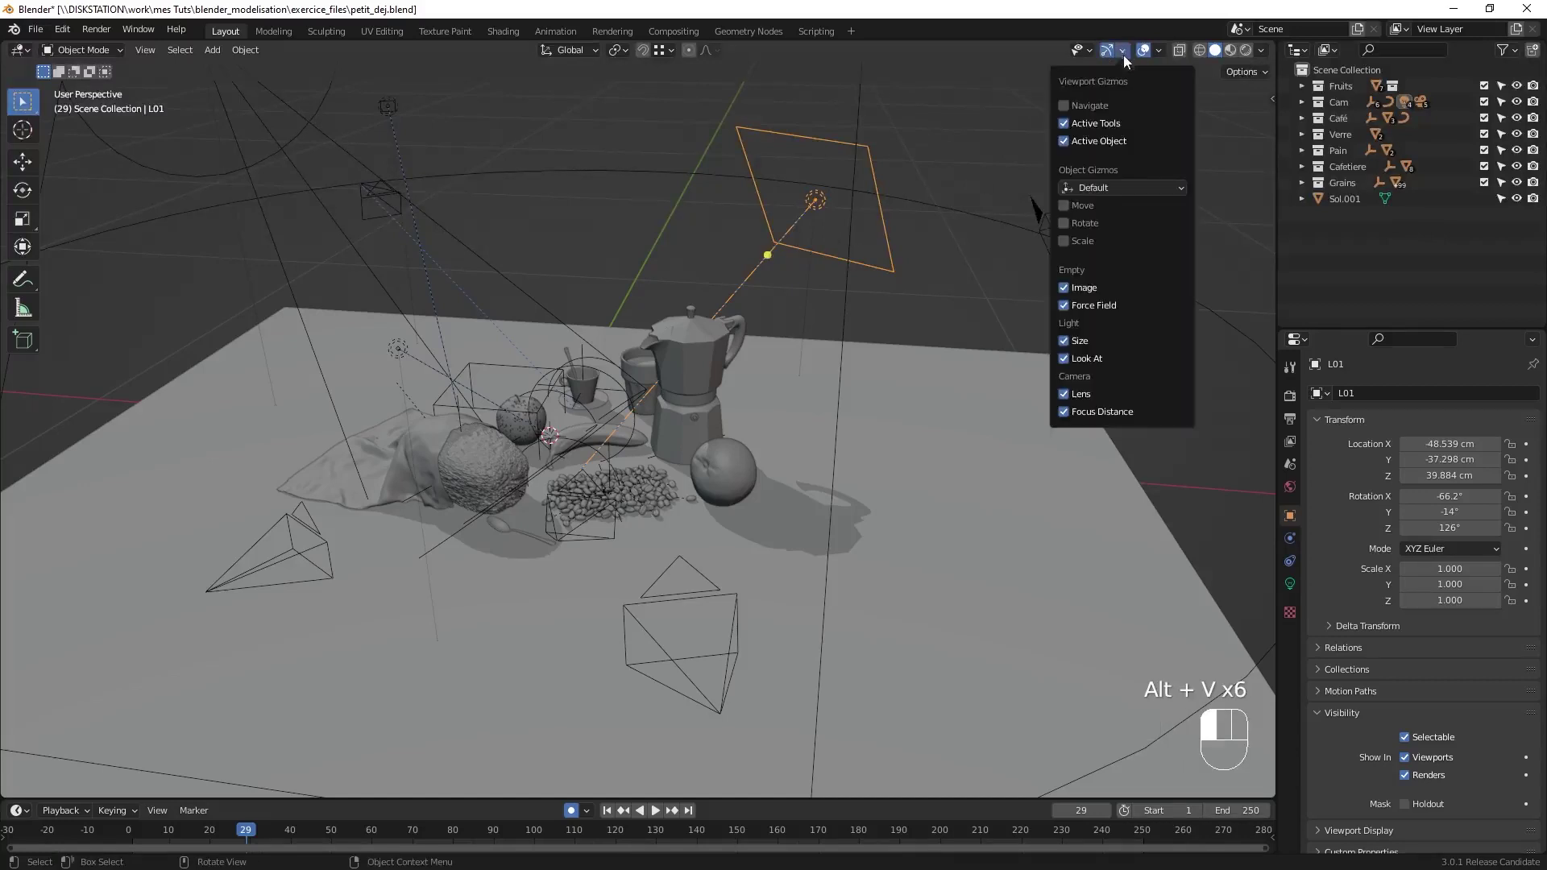
pyautogui.click(1070, 106)
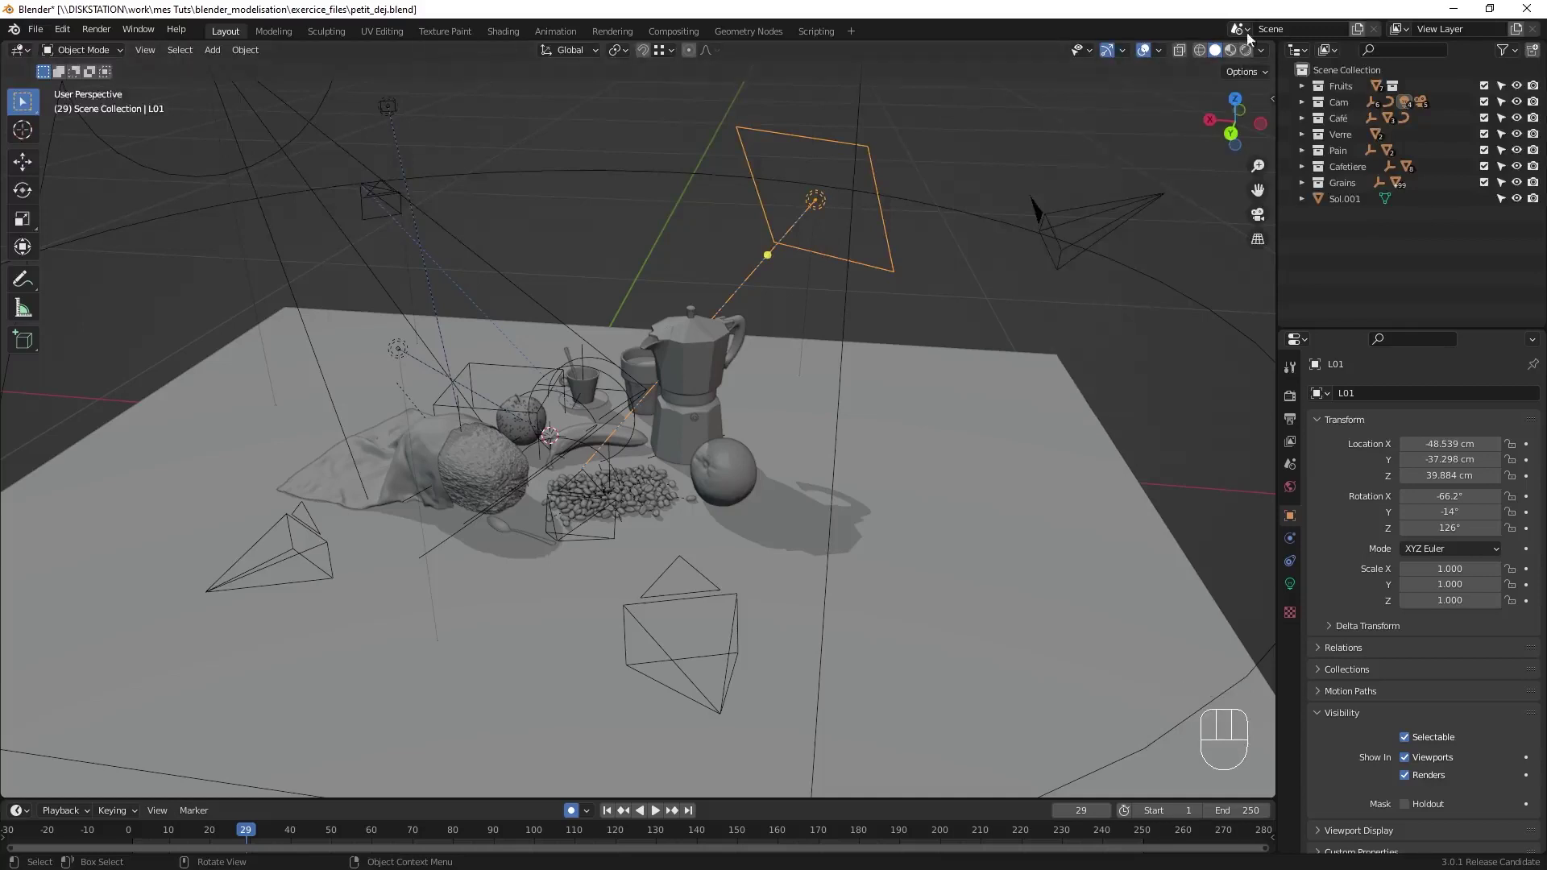
# - Hide the X and Y axis lines in the viewport overlays, and turn the Floor grid off and back on
pyautogui.click(1160, 50)
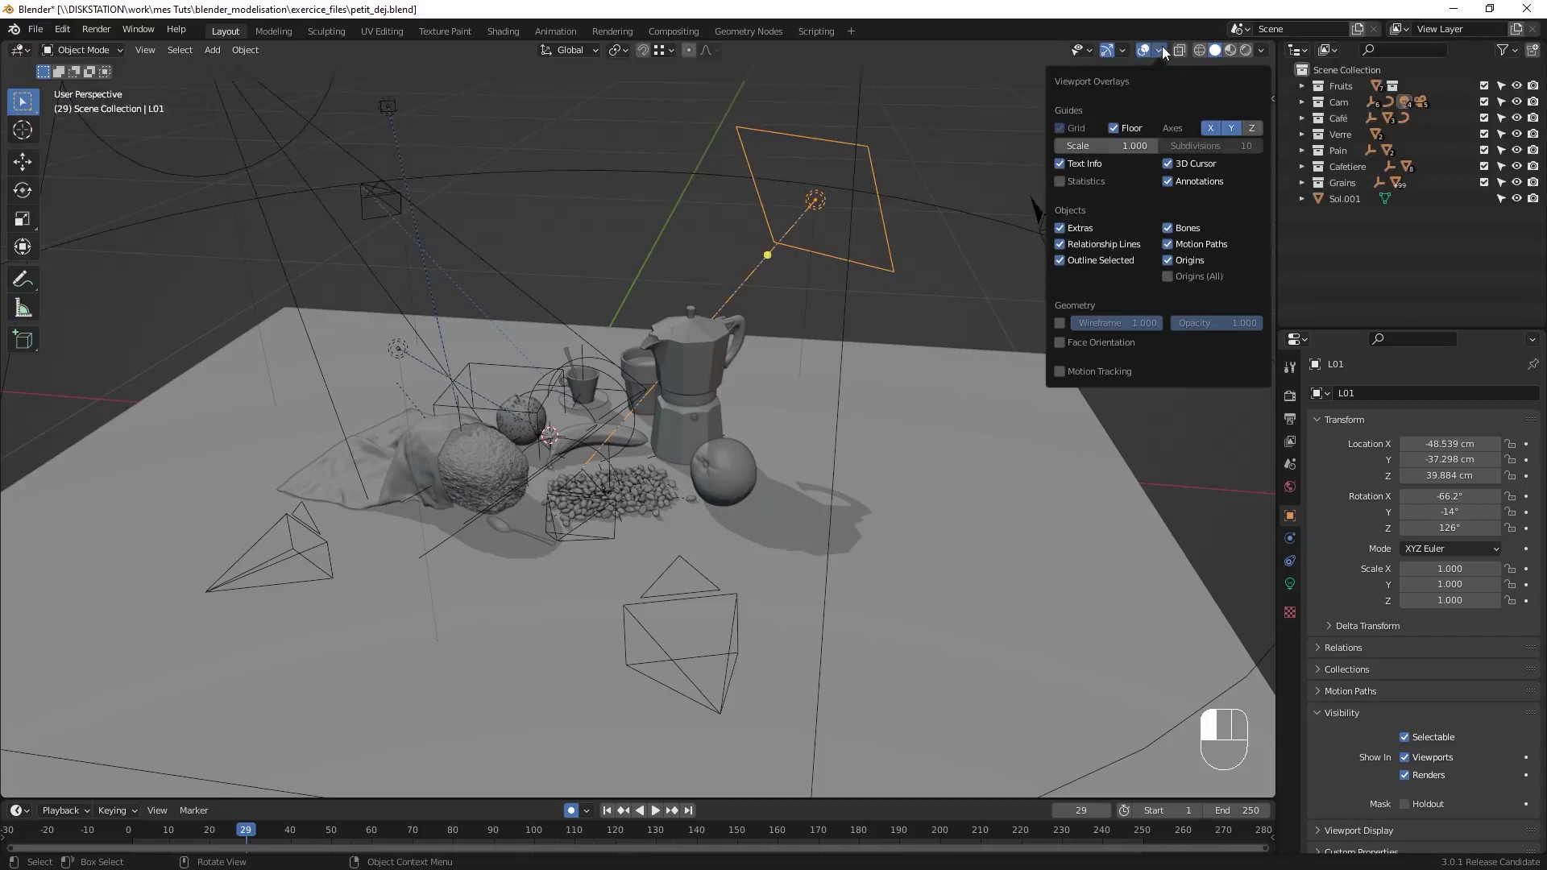
pyautogui.moveTo(714, 304); pyautogui.dragTo(343, 461, button='middle')
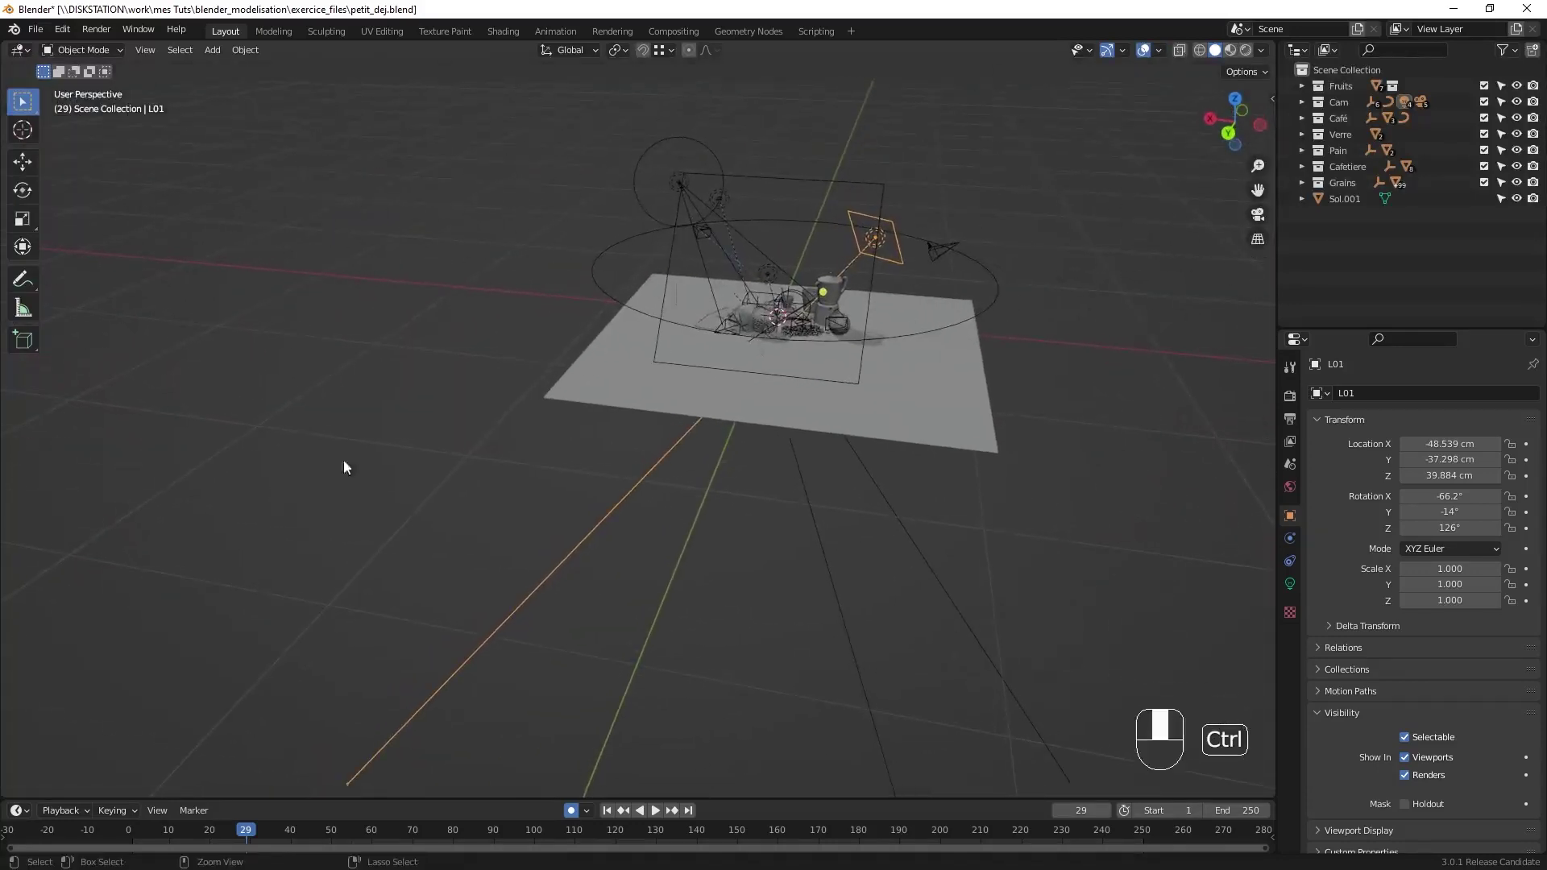
pyautogui.moveTo(723, 376); pyautogui.dragTo(838, 258, button='middle')
pyautogui.click(1160, 51)
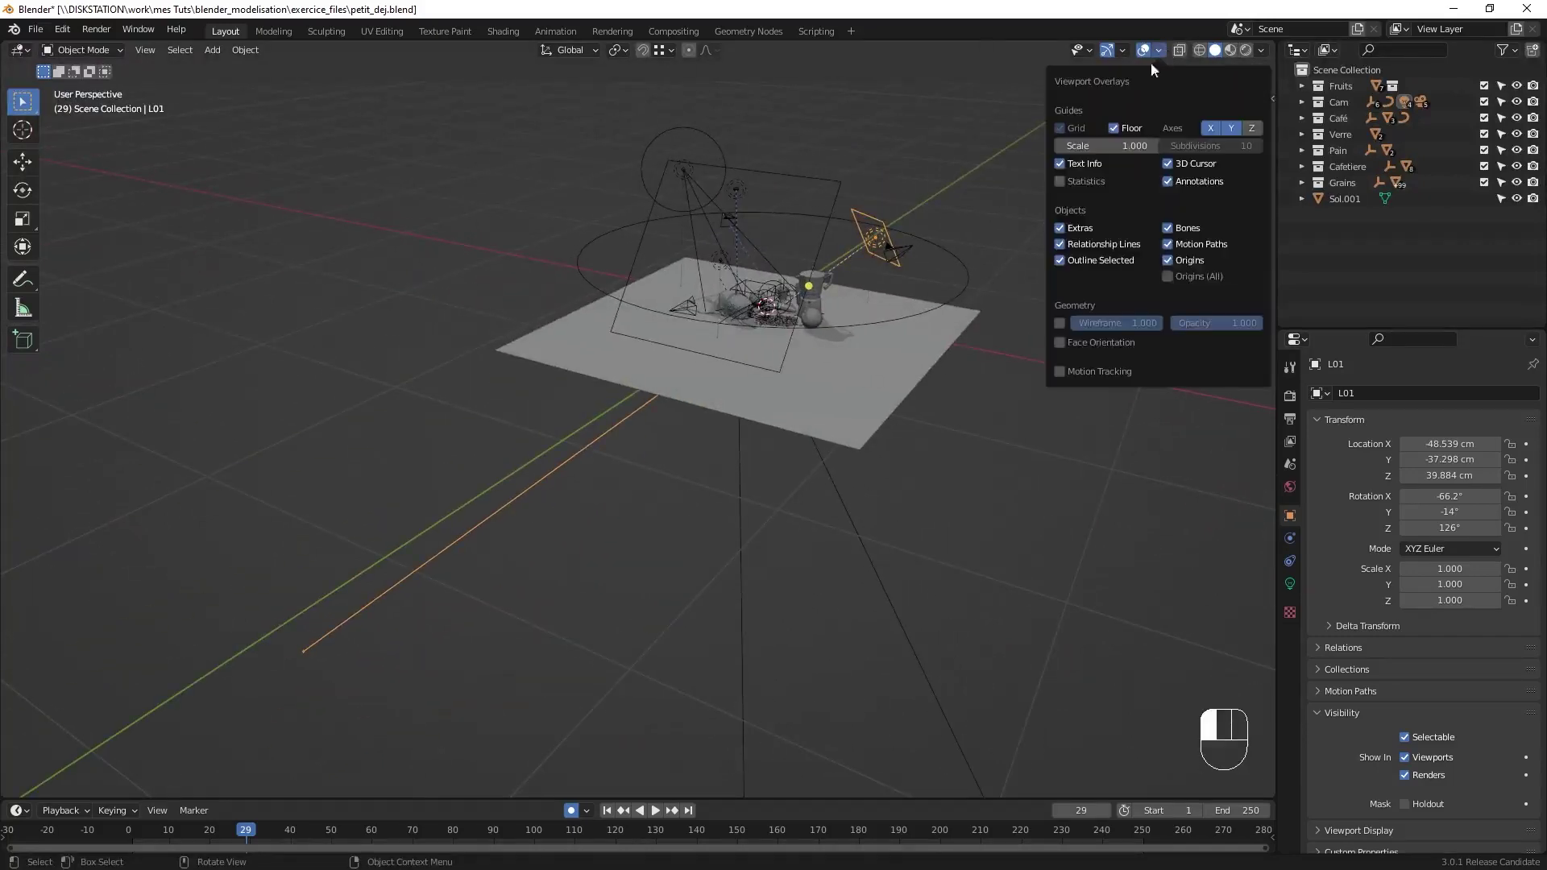
pyautogui.click(1116, 128)
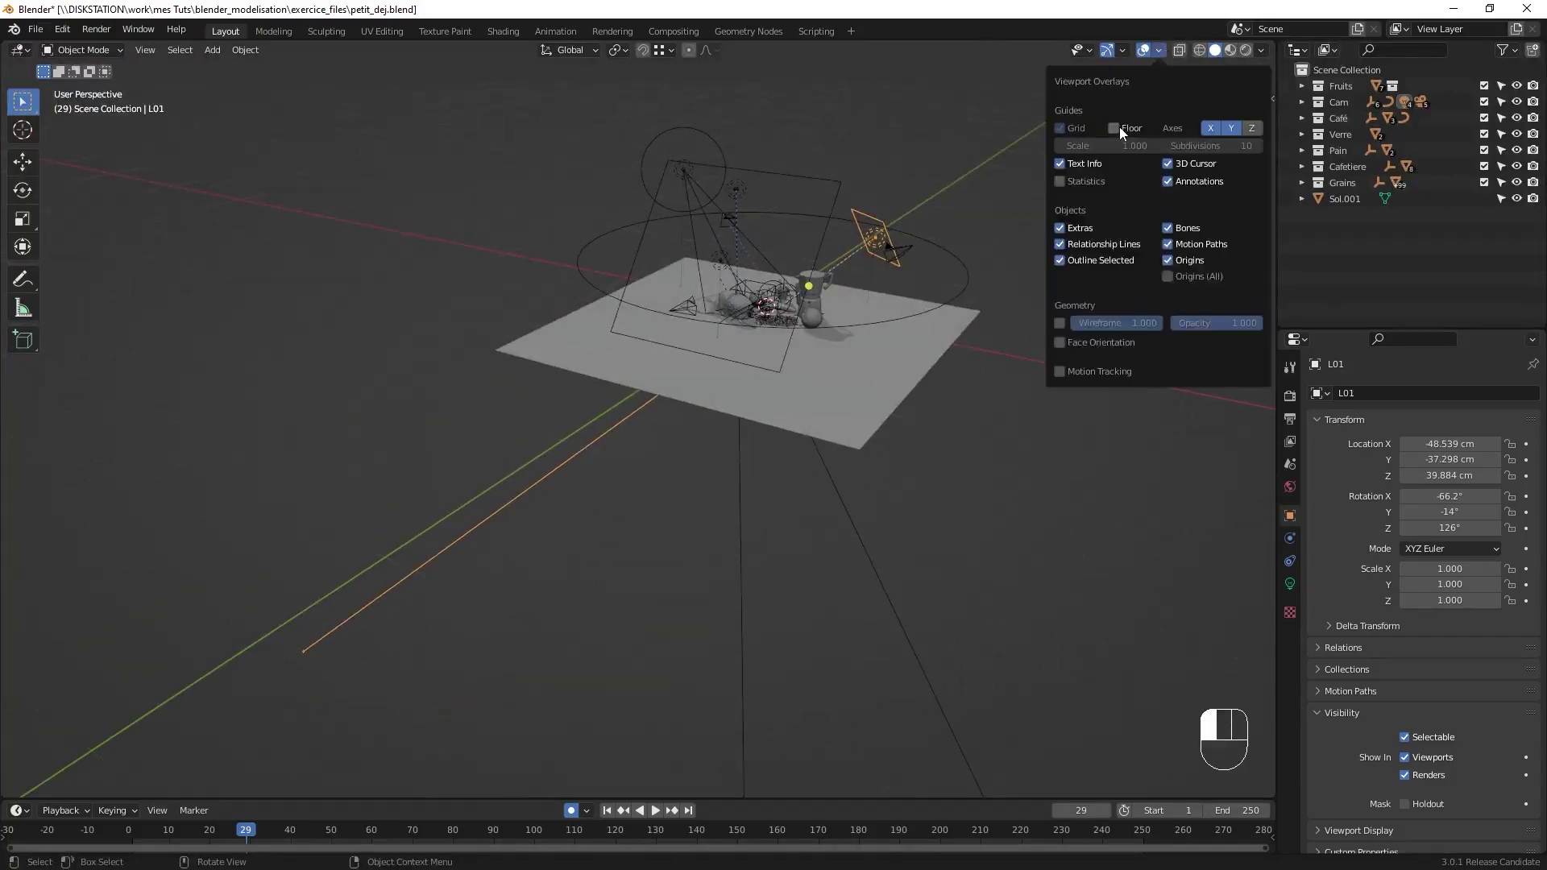
pyautogui.click(1233, 128)
pyautogui.click(1211, 128)
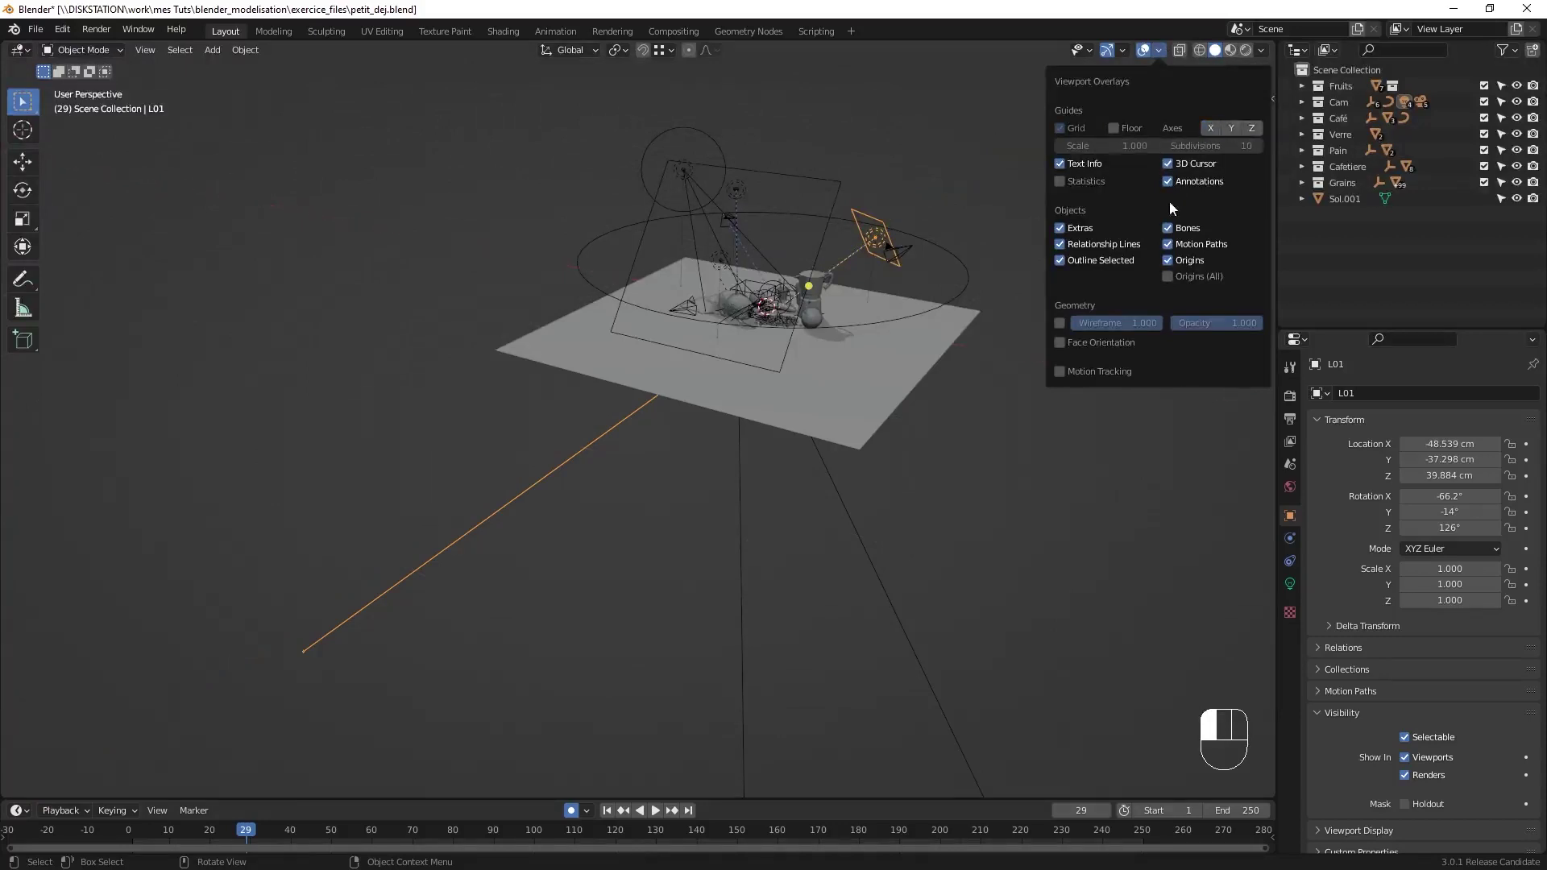
pyautogui.click(1114, 129)
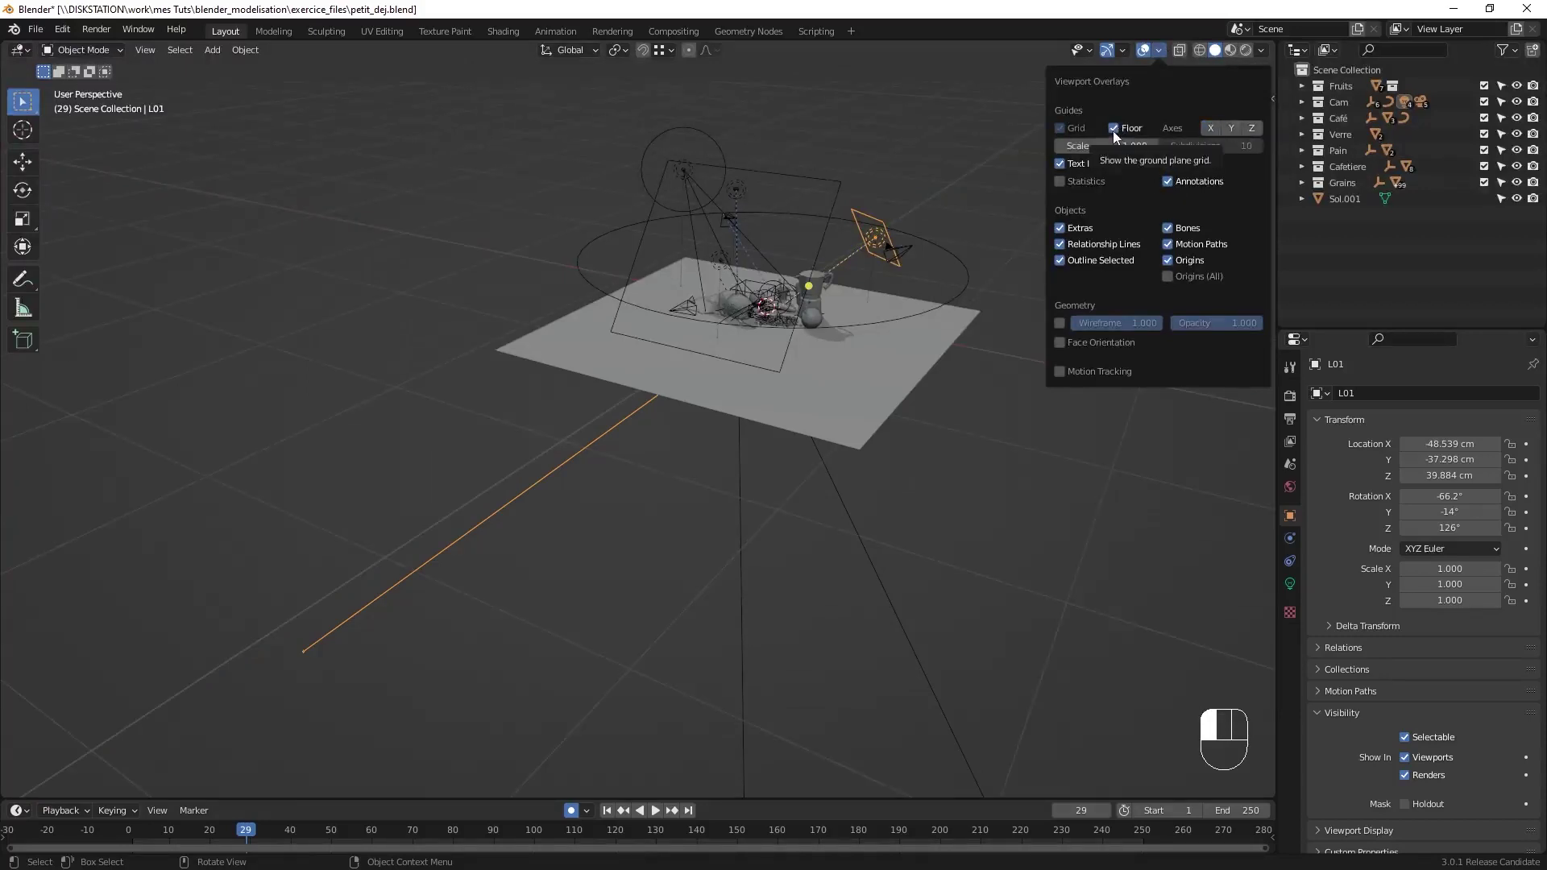
# - Switch to the back orthographic view, try out the overlay grid scale and set it to 1
pyautogui.moveTo(661, 290); pyautogui.dragTo(561, 402, button='middle')
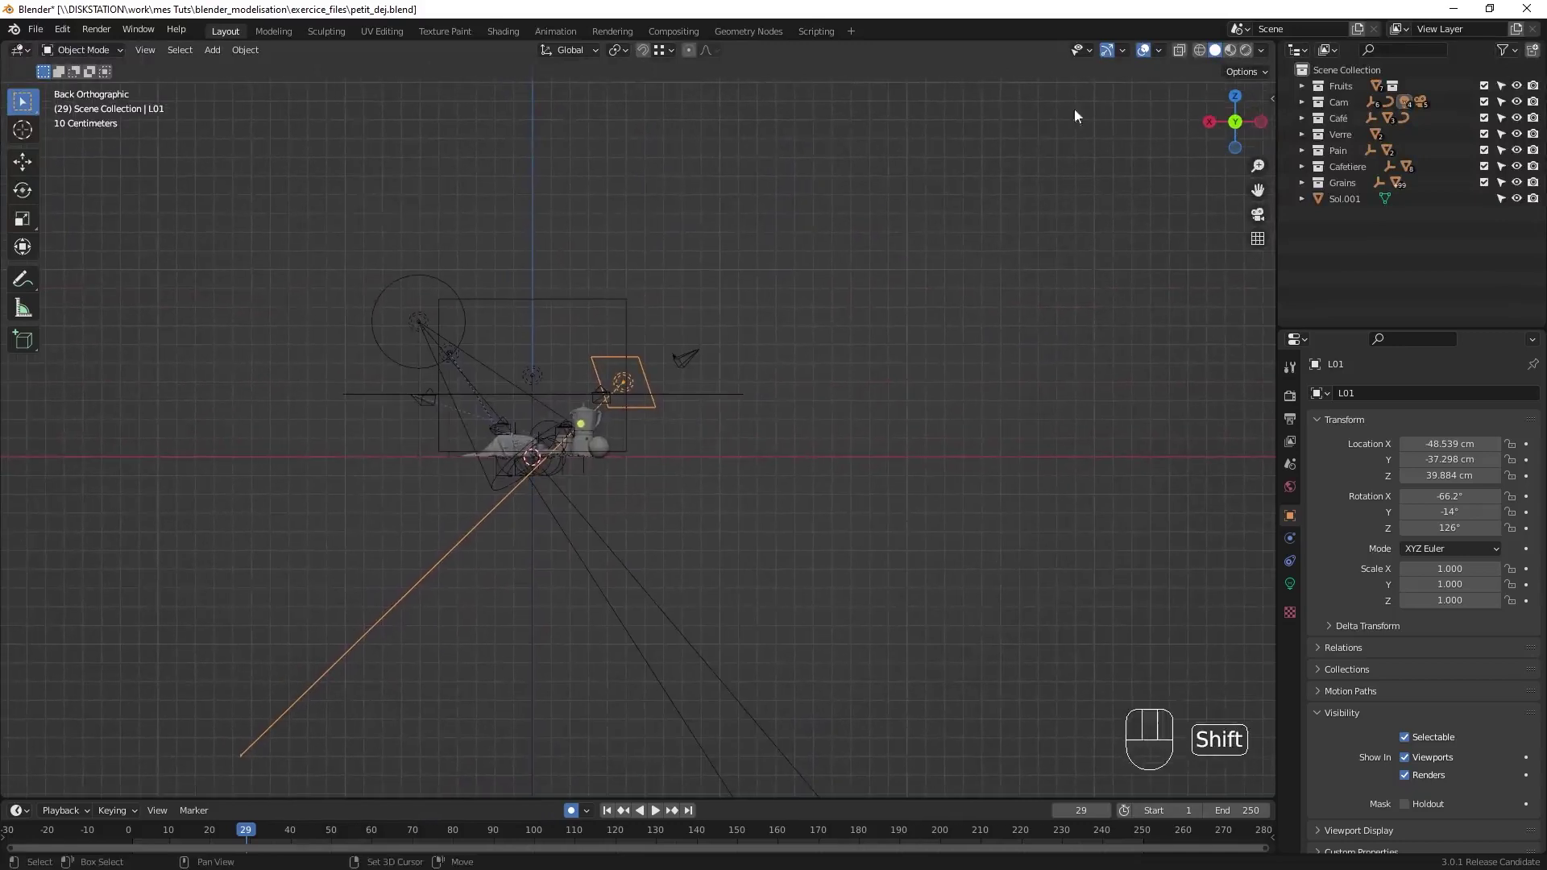
pyautogui.click(1158, 50)
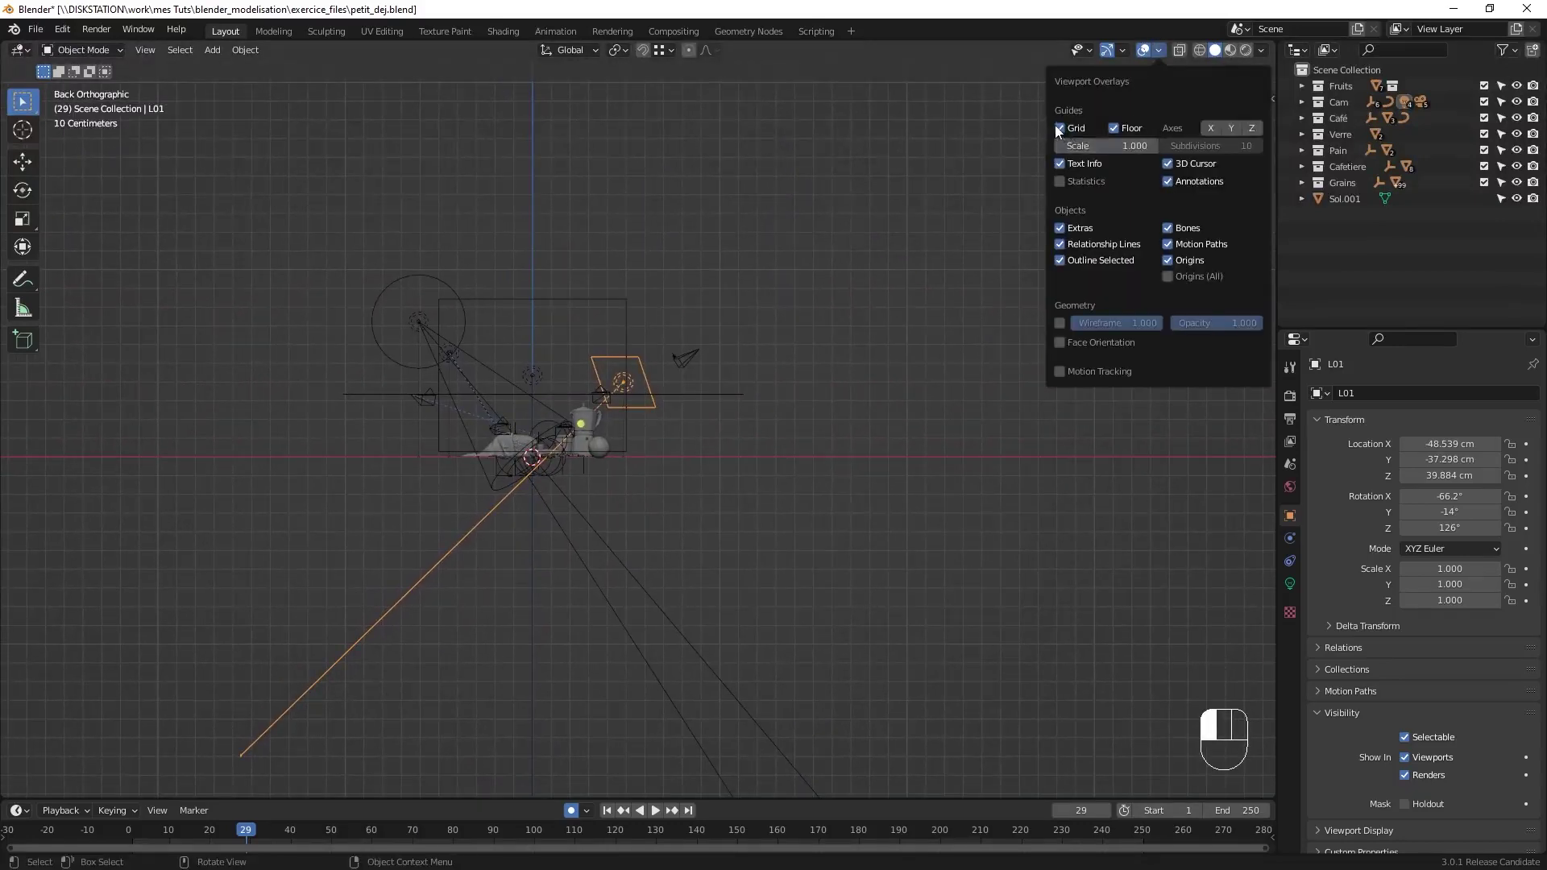
pyautogui.moveTo(1104, 146); pyautogui.dragTo(1129, 146)
pyautogui.click(1130, 146)
pyautogui.write('1')
pyautogui.press('Return')
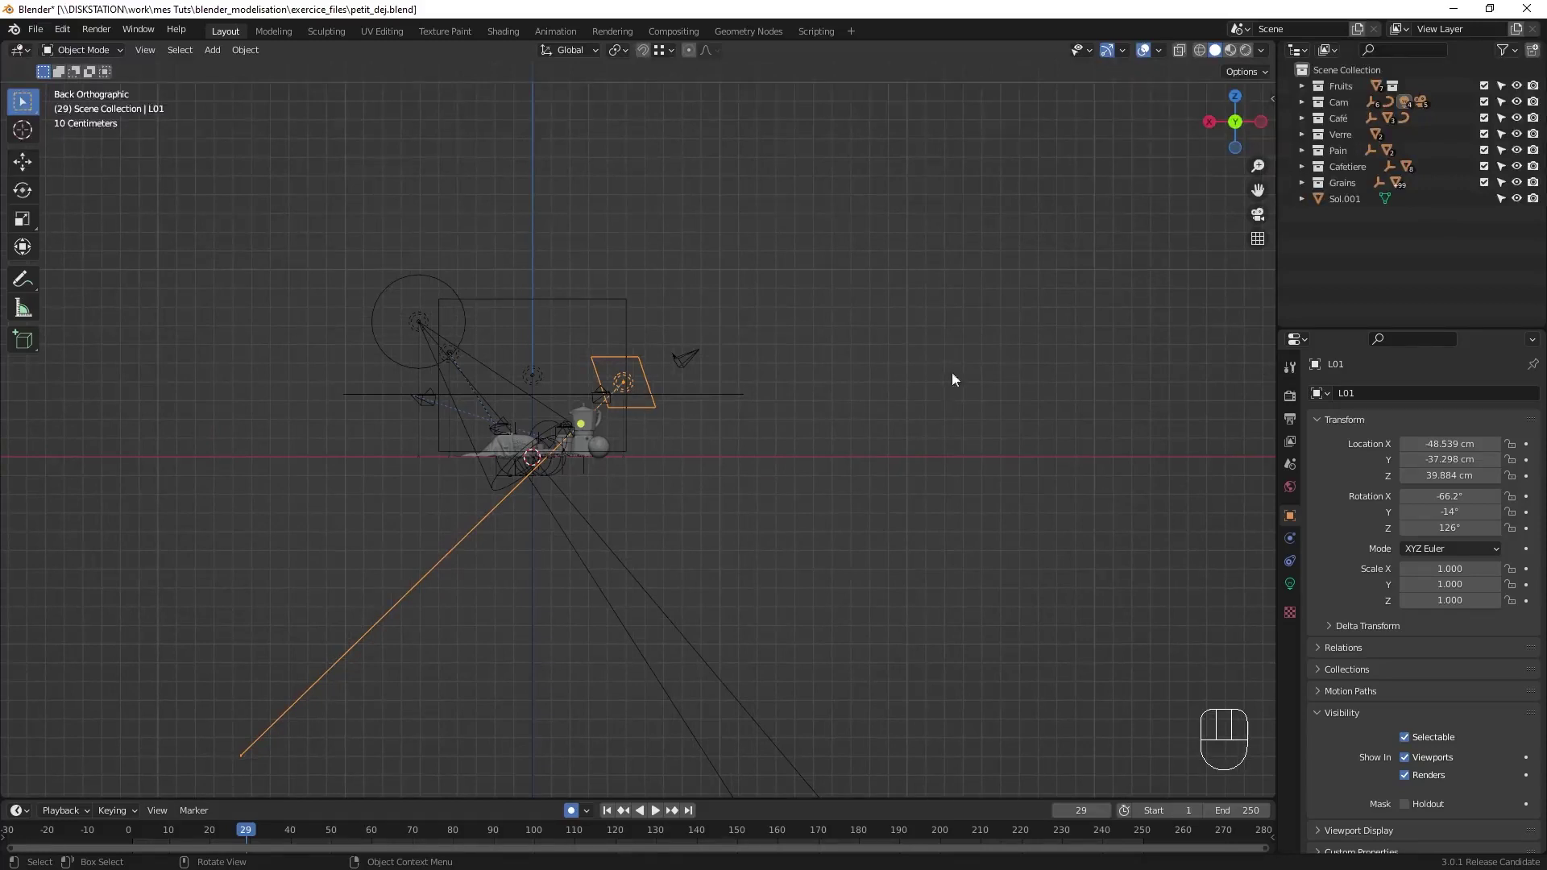
# - Examine the scene's unit settings alongside the overlay grid scale, and return to a perspective view of the breakfast scene
pyautogui.click(1290, 465)
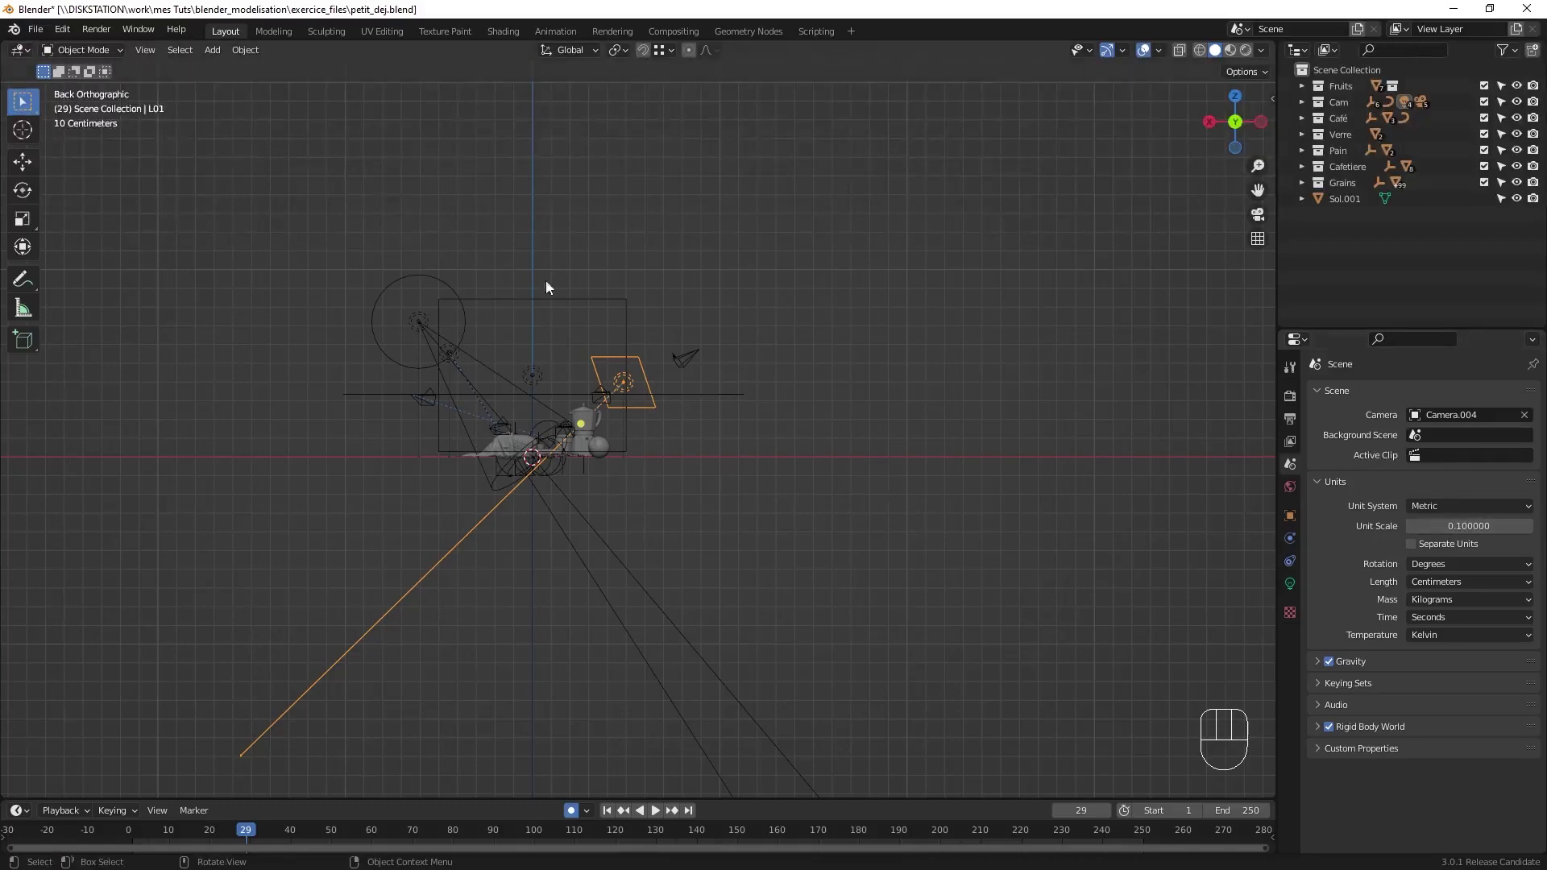
pyautogui.click(1159, 49)
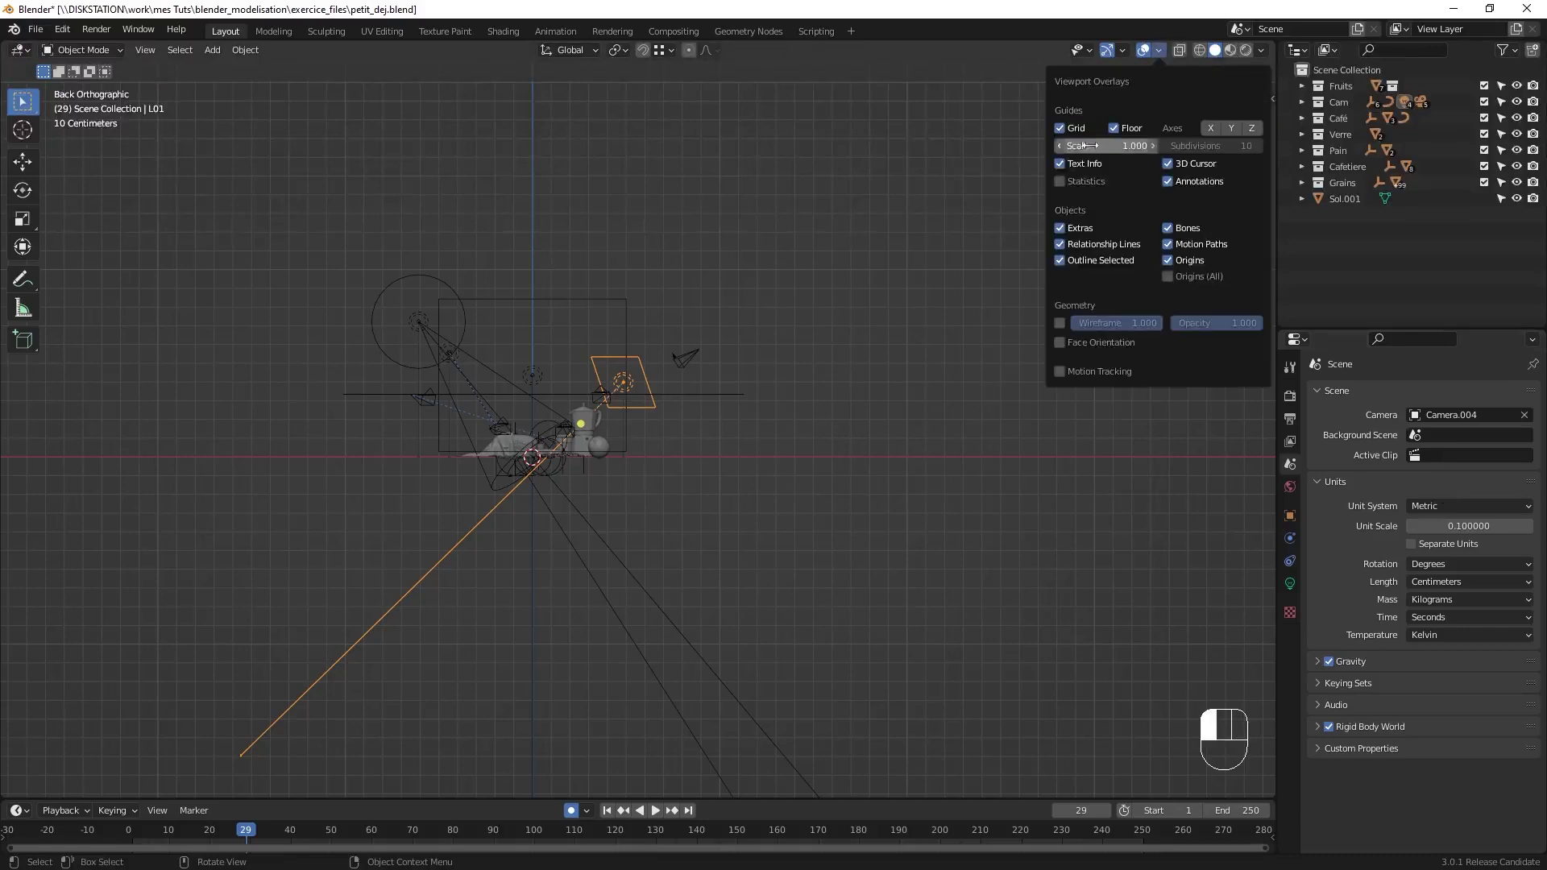
pyautogui.moveTo(775, 319); pyautogui.dragTo(871, 346, button='middle')
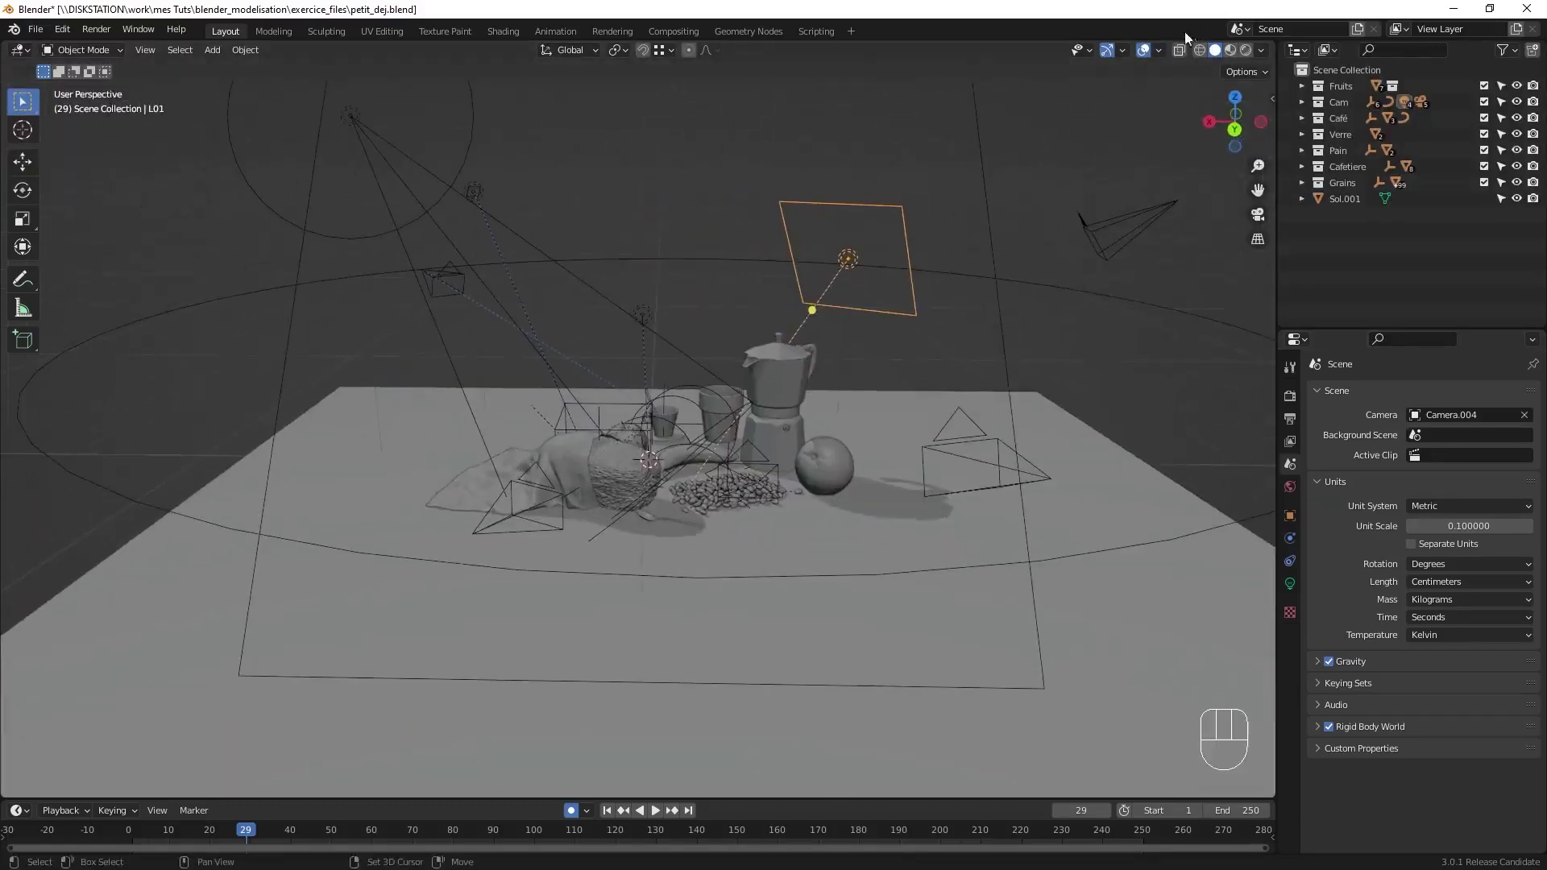
# - Enable the Statistics overlay in the viewport
pyautogui.click(1158, 49)
pyautogui.click(1160, 49)
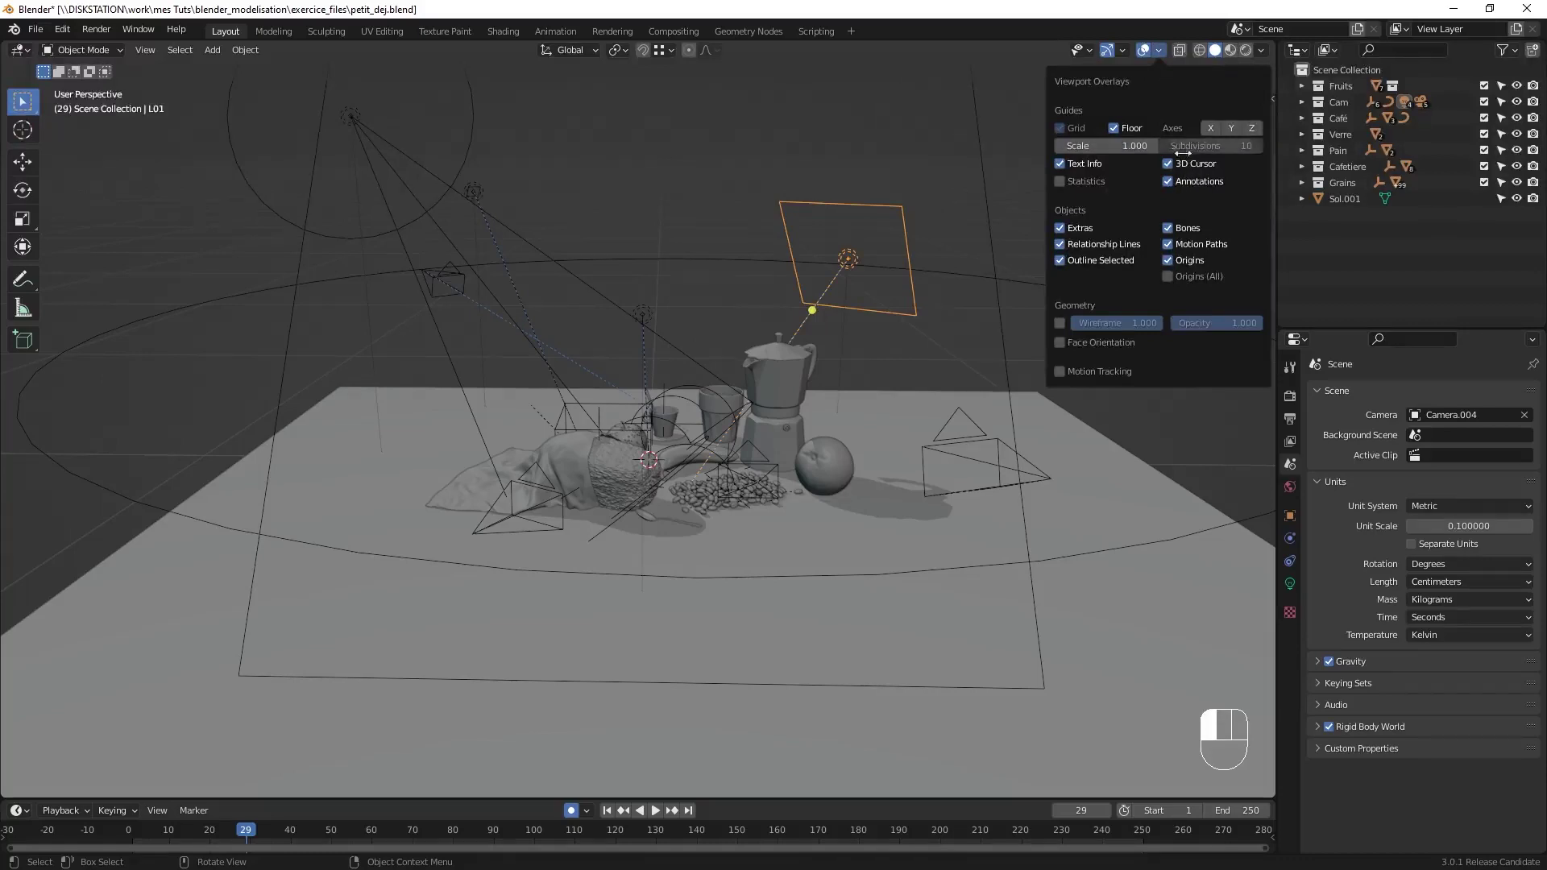
pyautogui.click(1062, 181)
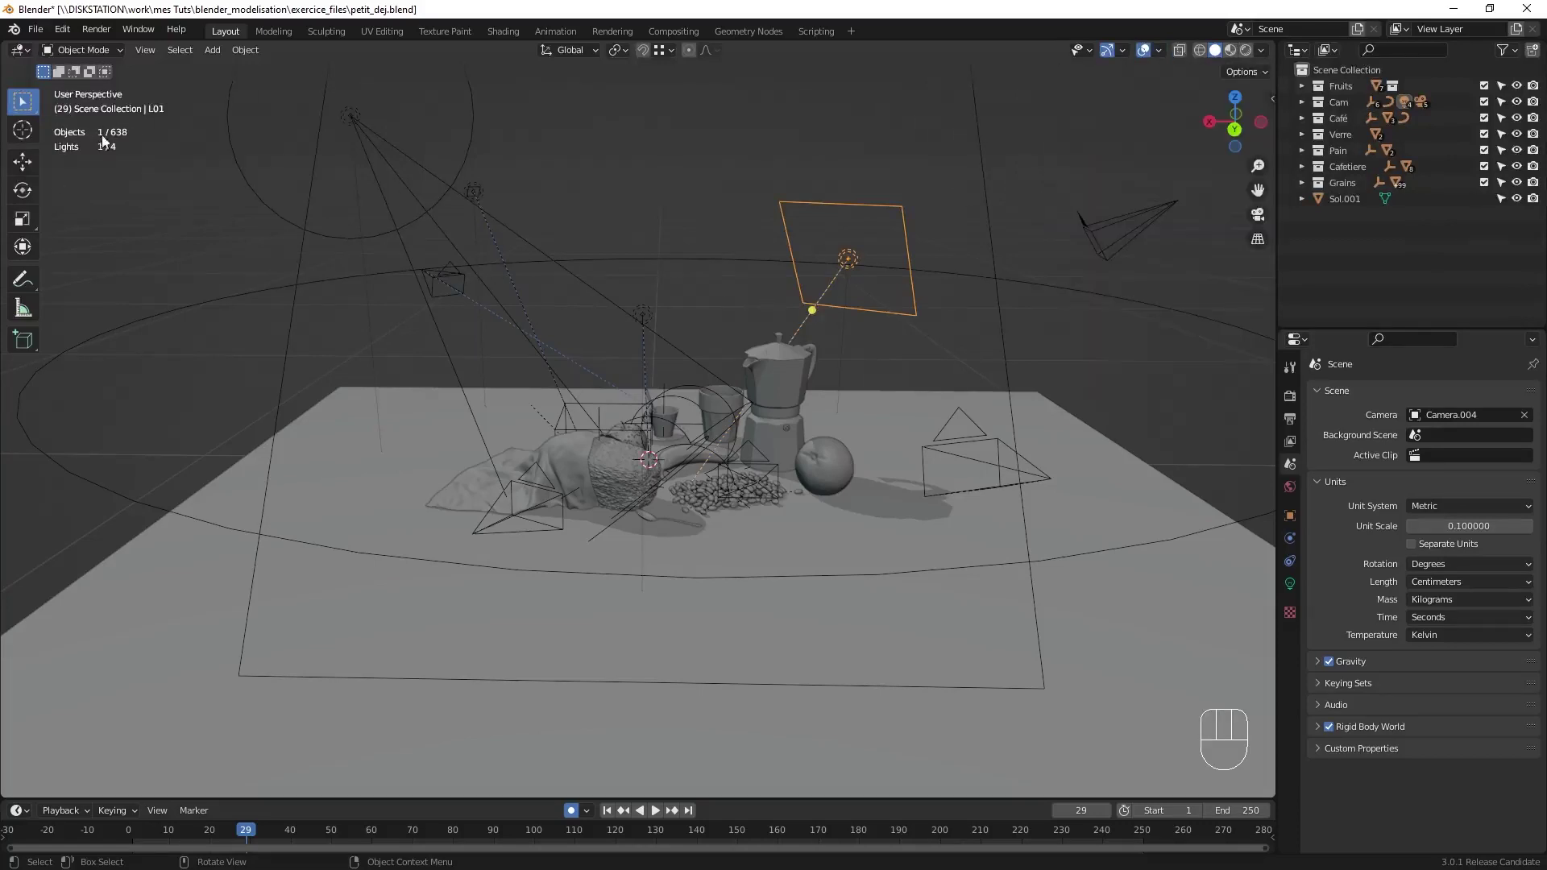
# - Select the coffee maker's upper body and the spot light in turn, and clear the selection, to compare the statistics
pyautogui.moveTo(712, 486); pyautogui.dragTo(756, 435, button='middle')
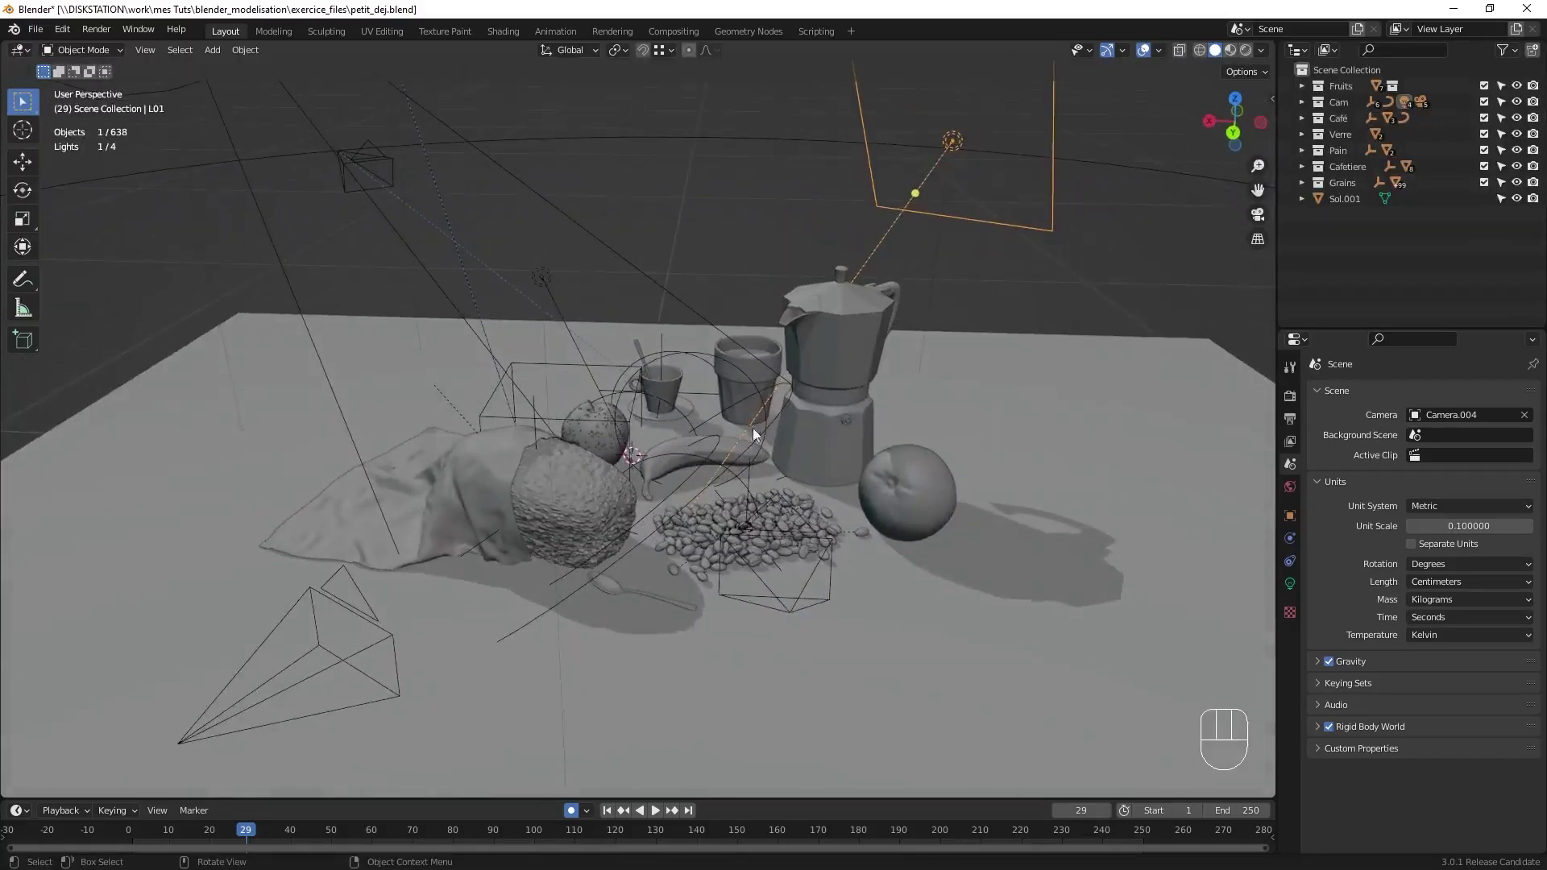
pyautogui.click(849, 353)
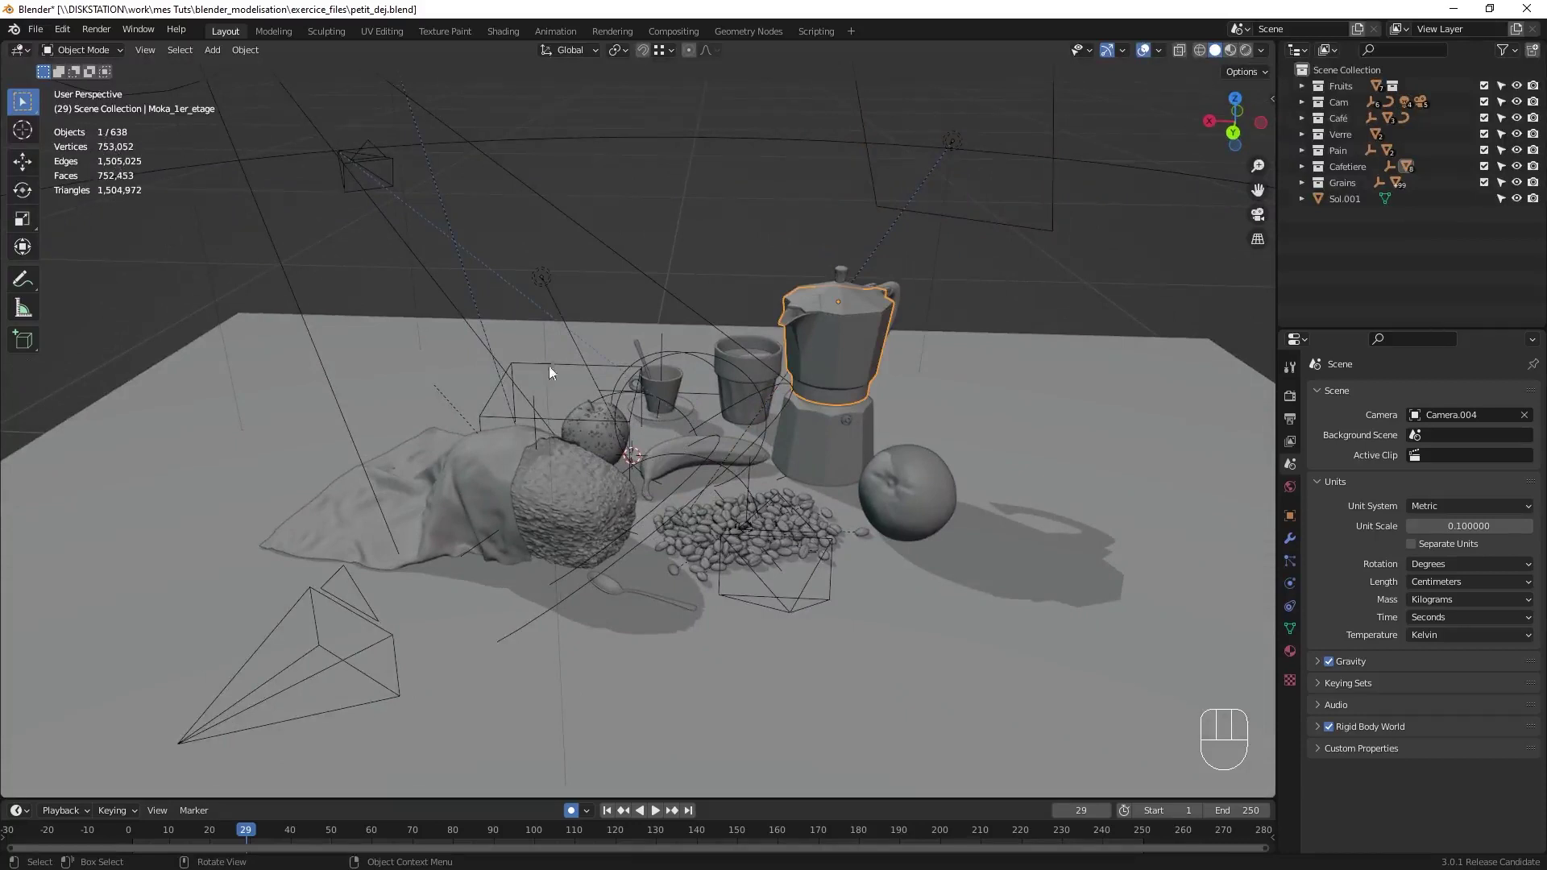
pyautogui.click(713, 451)
pyautogui.click(754, 212)
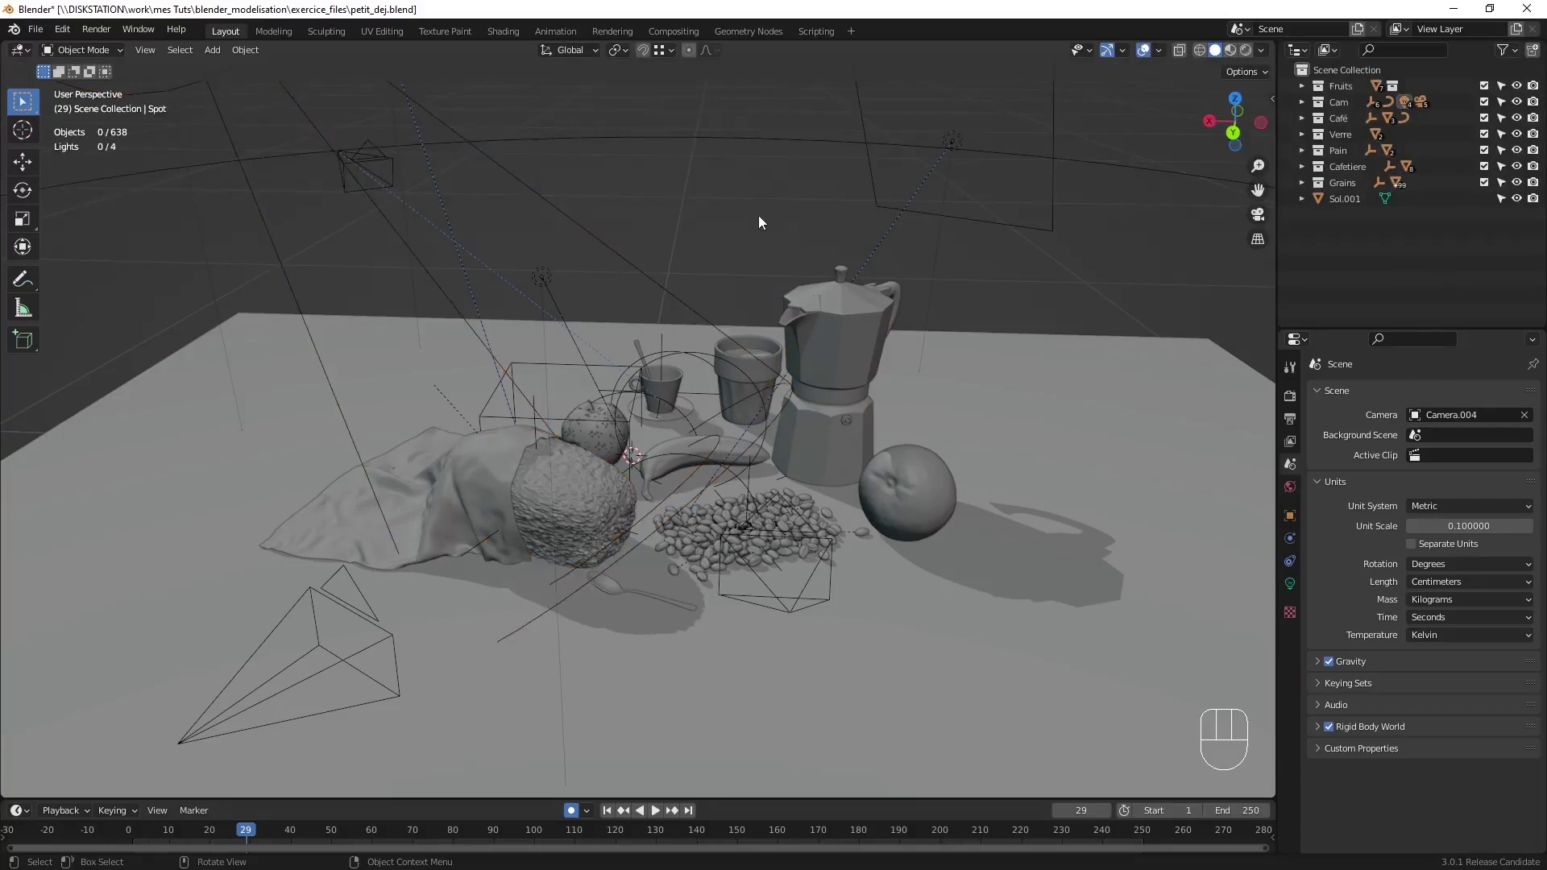
# - Select the coffee maker's upper body, enter Edit Mode to read its mesh statistics, and return to Object Mode
pyautogui.click(839, 374)
pyautogui.press('Tab')
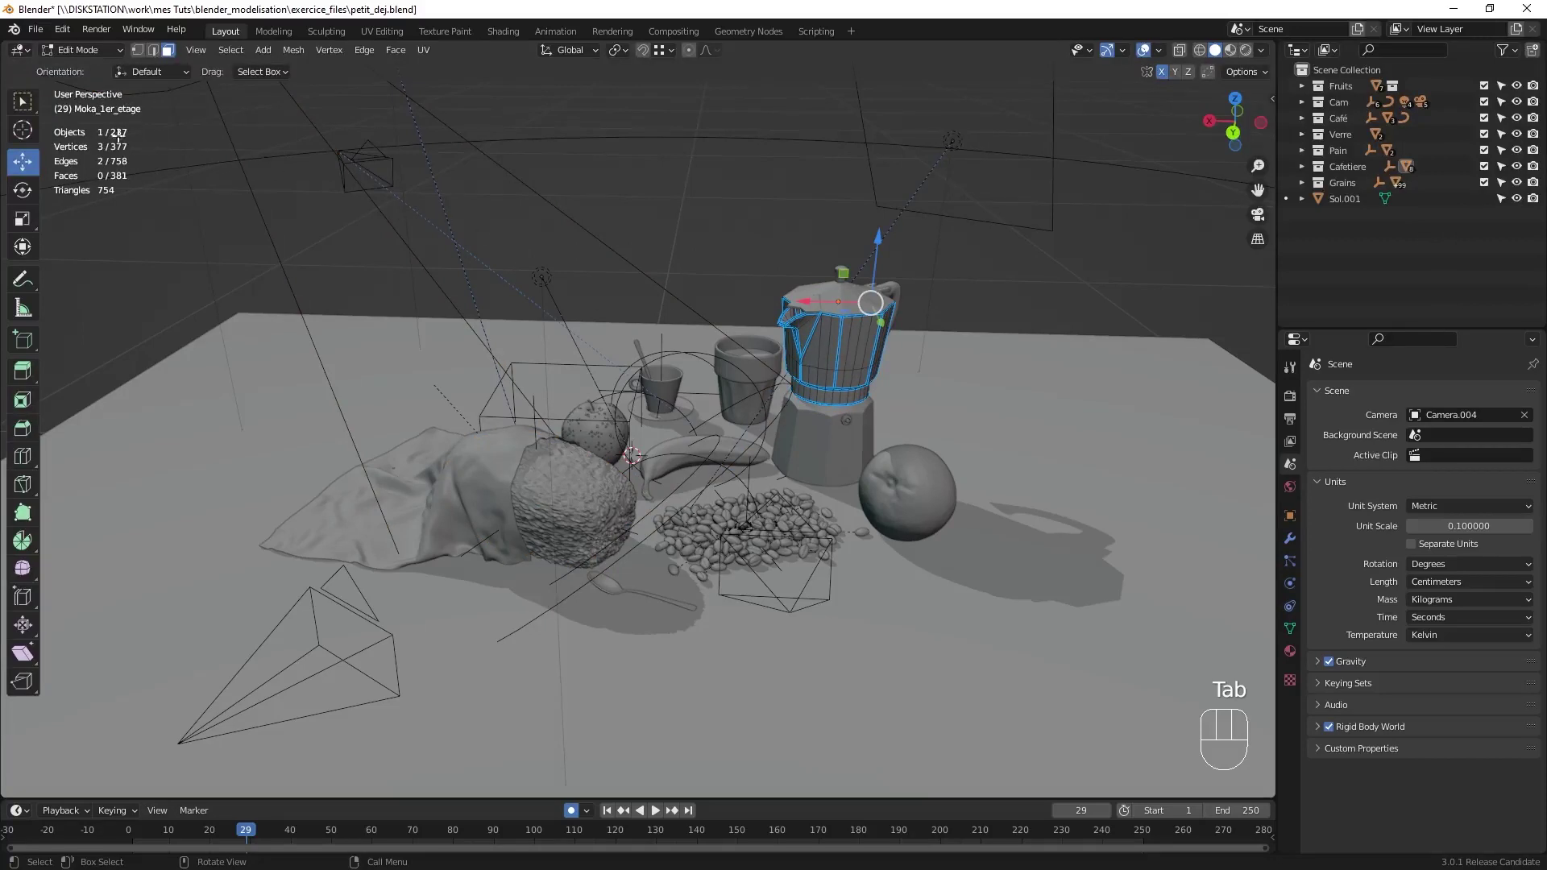
pyautogui.press('Tab')
pyautogui.moveTo(844, 322); pyautogui.dragTo(838, 322, button='middle')
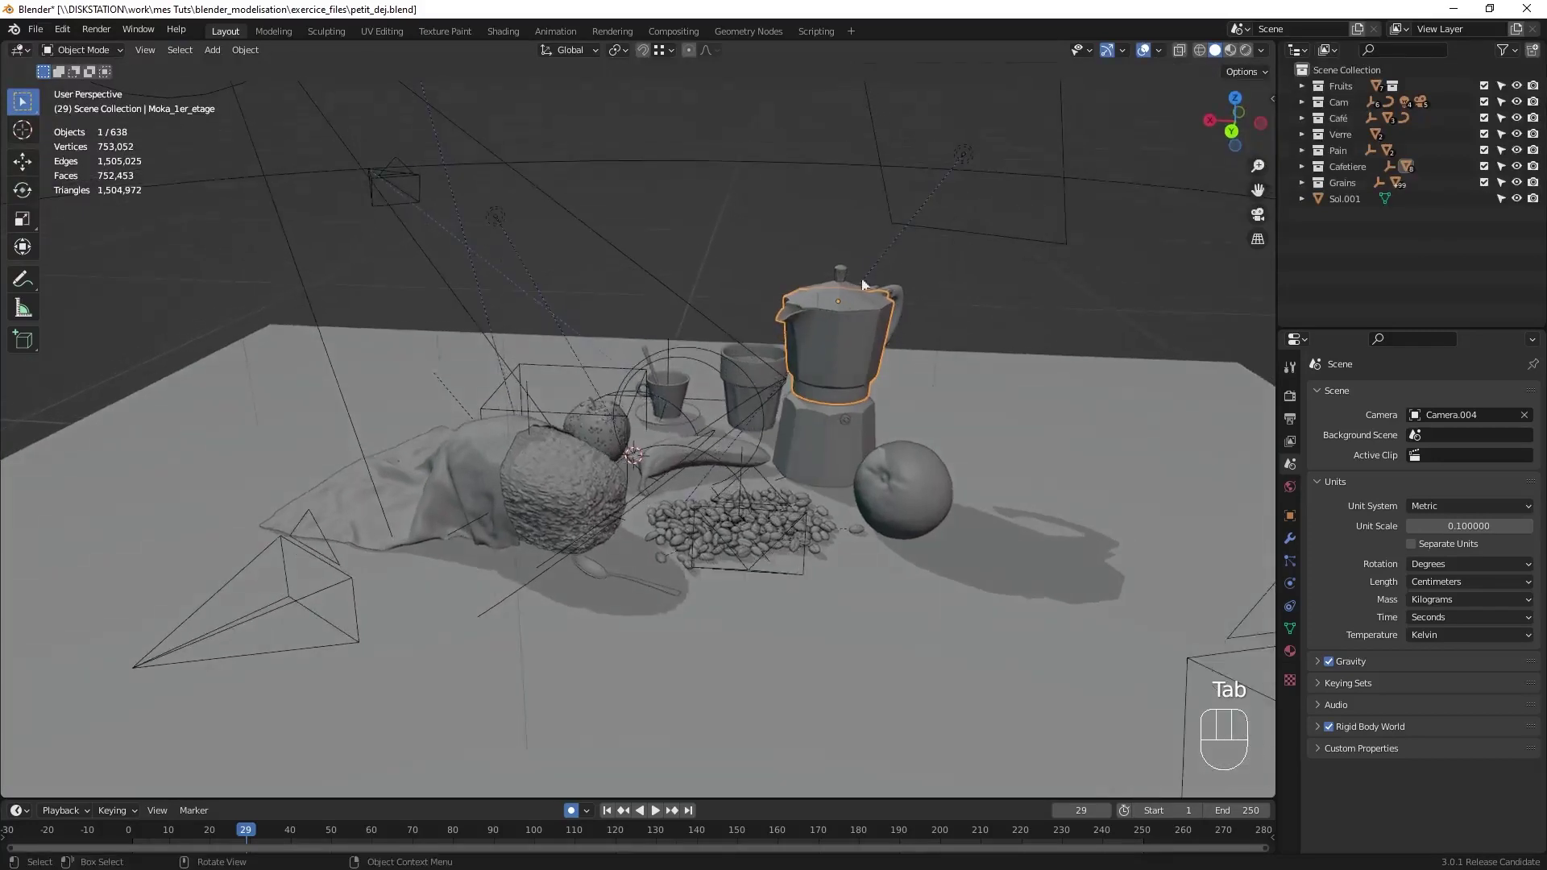
# - Review the viewport overlay options, including the Statistics setting
pyautogui.click(1158, 50)
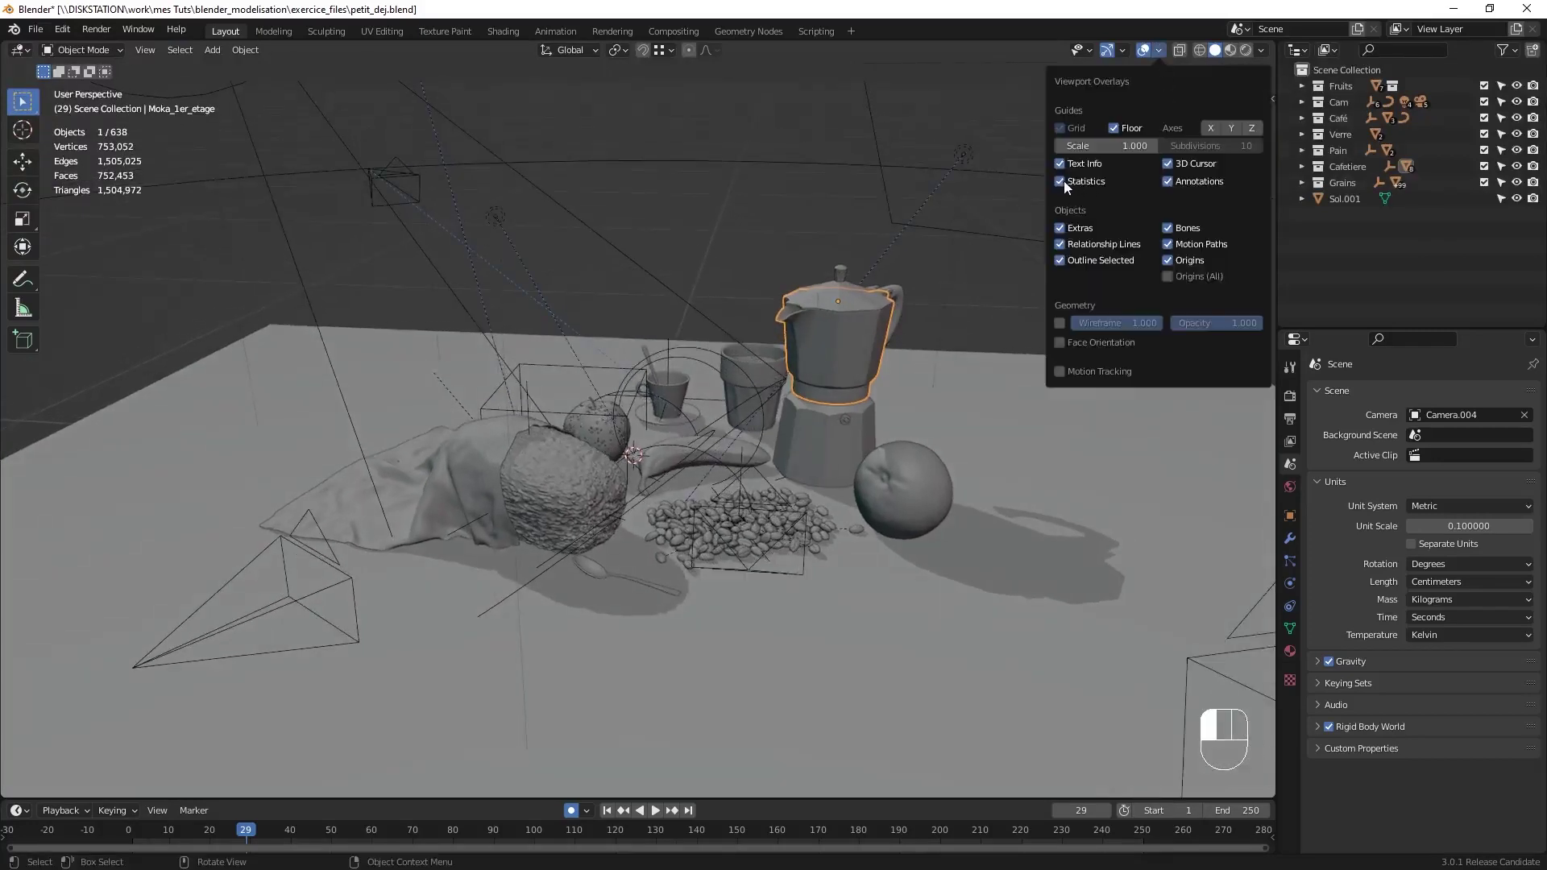
pyautogui.rightClick(1084, 180)
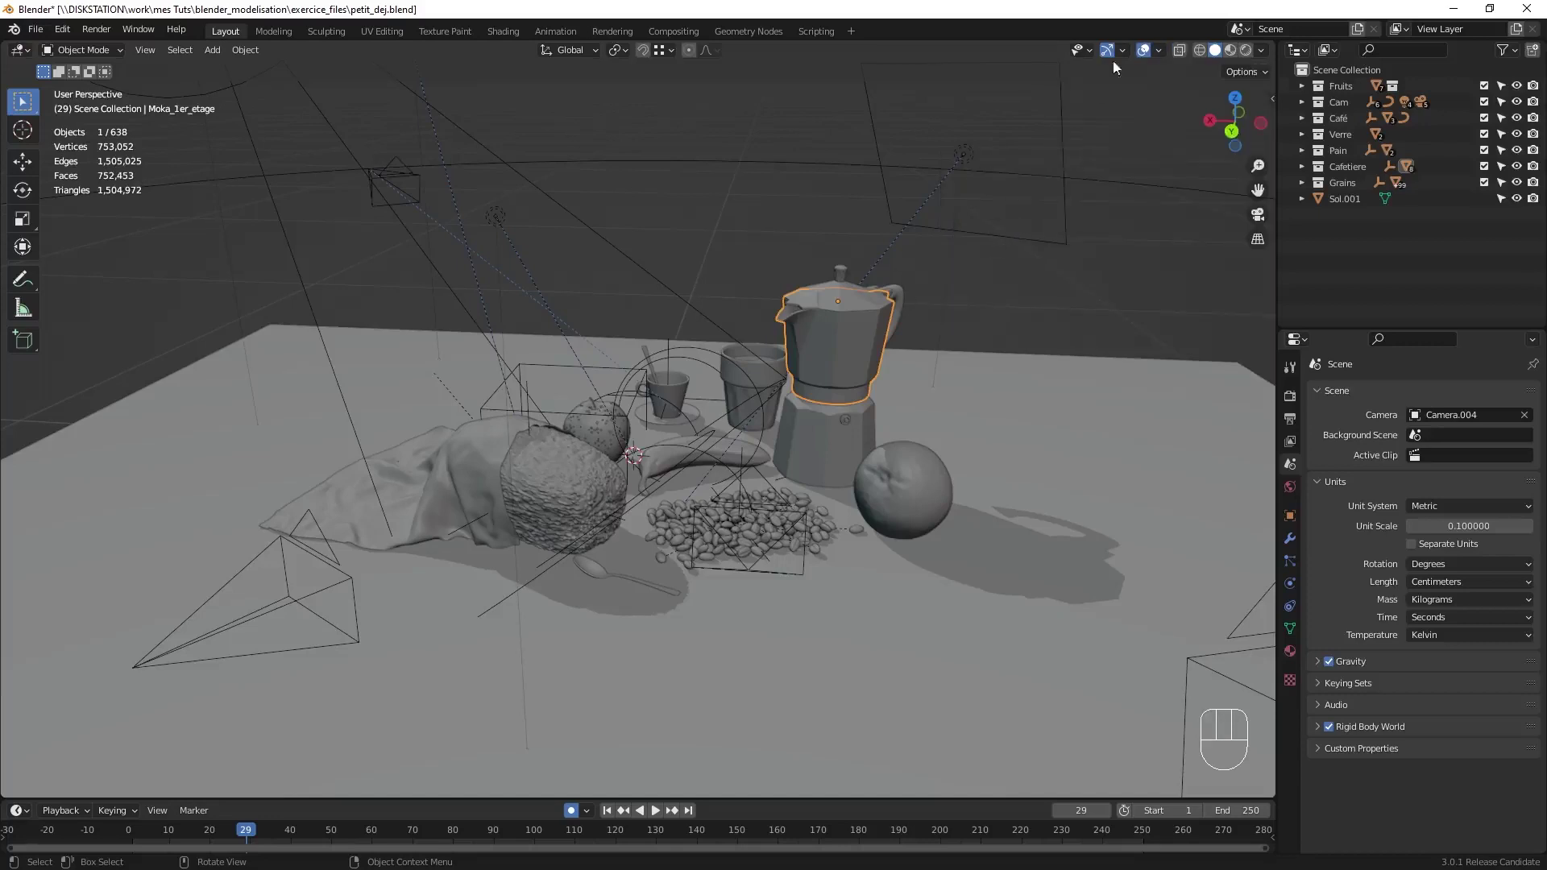
pyautogui.click(1158, 50)
# - Hide the Camera, Light and Empty object types in the viewport
pyautogui.keyDown('ctrl'); pyautogui.moveTo(496, 449); pyautogui.dragTo(501, 335, button='middle'); pyautogui.keyUp('ctrl')
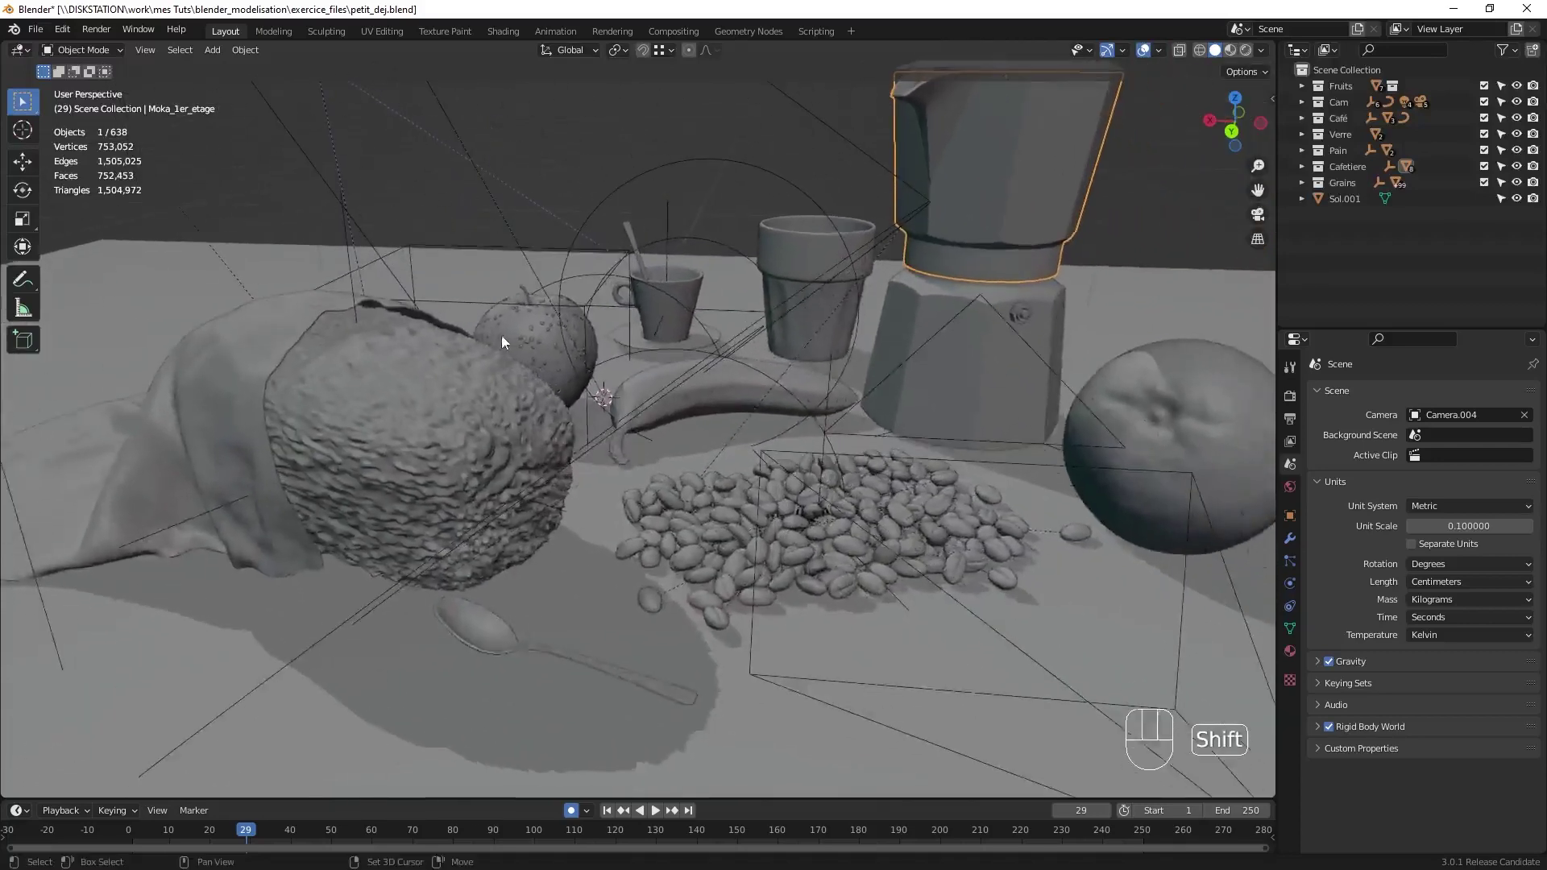
pyautogui.click(1089, 49)
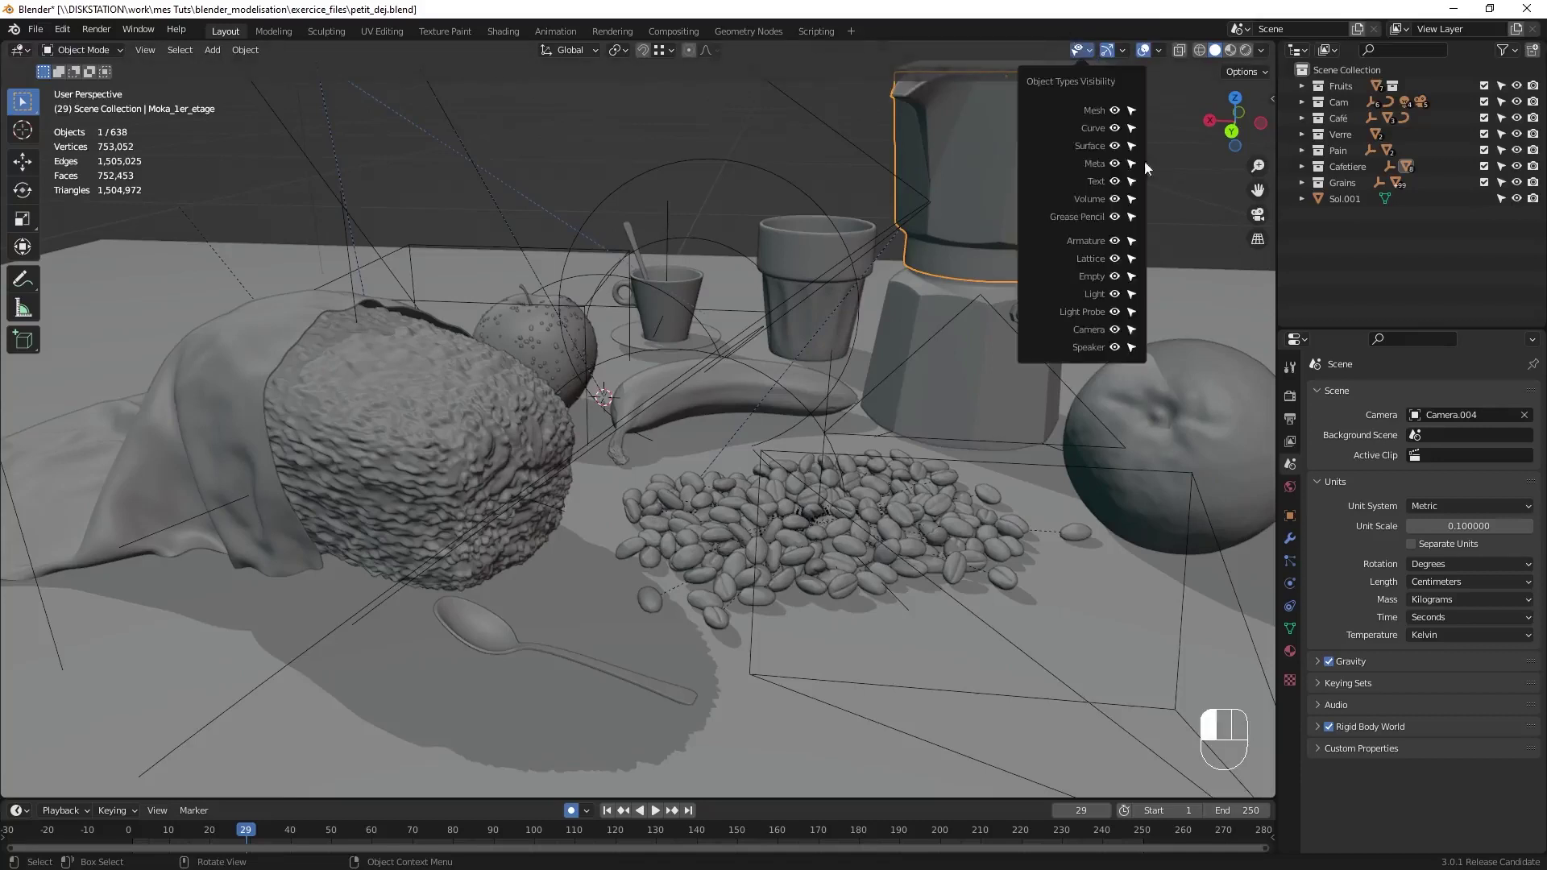
pyautogui.click(1118, 331)
pyautogui.click(1115, 295)
pyautogui.click(1115, 277)
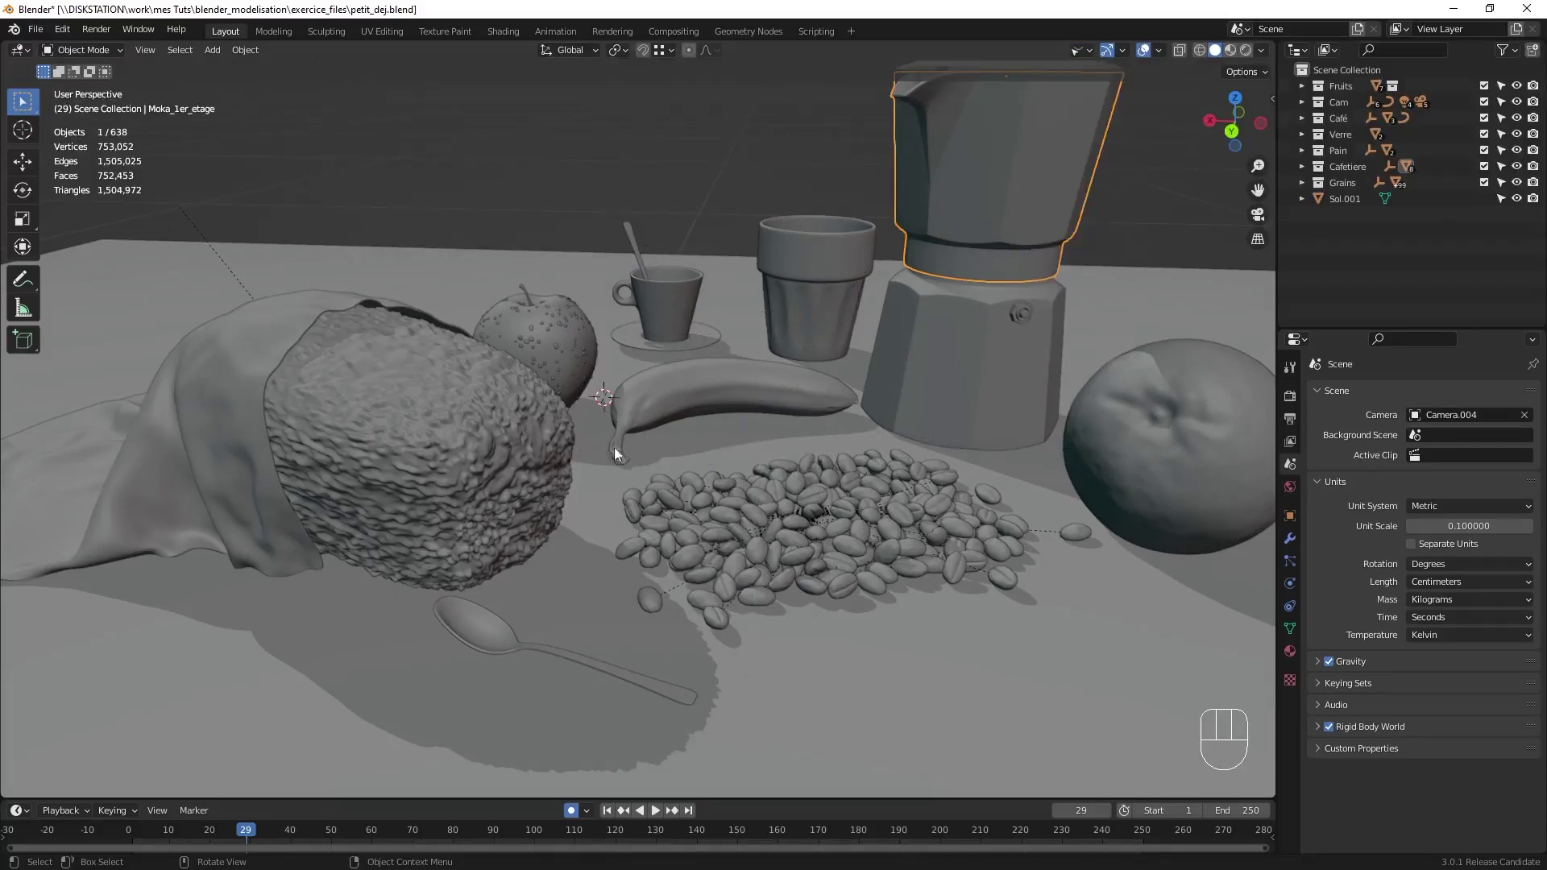
# - Select a coffee bean, locate it in the object hierarchy, and select its parent empty S_grains
pyautogui.moveTo(714, 543); pyautogui.dragTo(946, 415, button='middle')
pyautogui.moveTo(758, 463); pyautogui.dragTo(780, 493, button='middle')
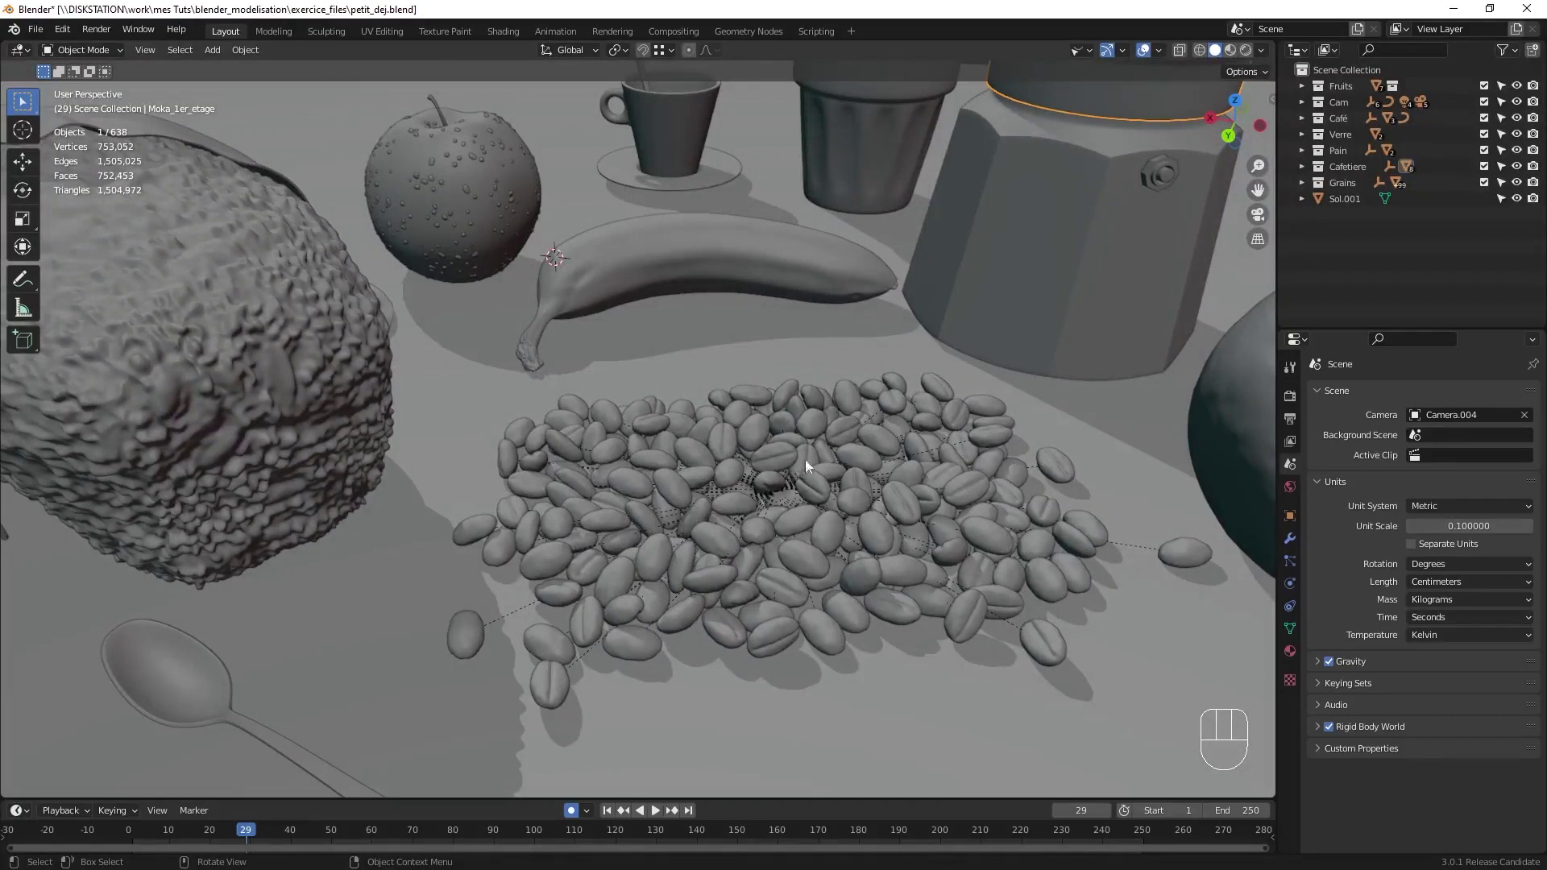
pyautogui.keyDown('ctrl'); pyautogui.moveTo(777, 469); pyautogui.dragTo(667, 465, button='middle'); pyautogui.keyUp('ctrl')
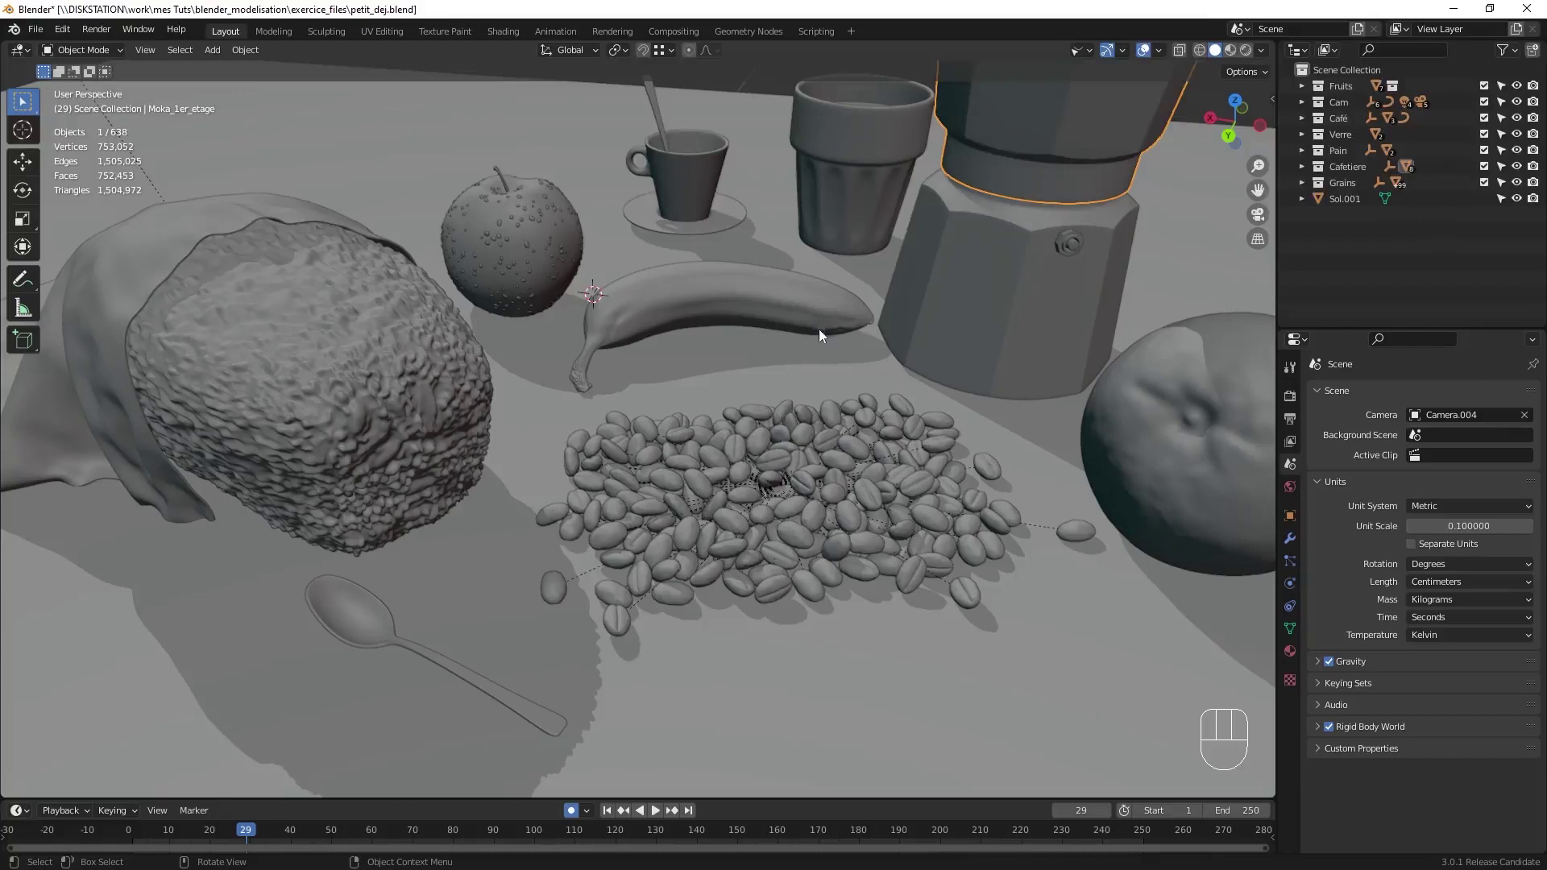
pyautogui.moveTo(703, 390); pyautogui.dragTo(765, 434, button='middle')
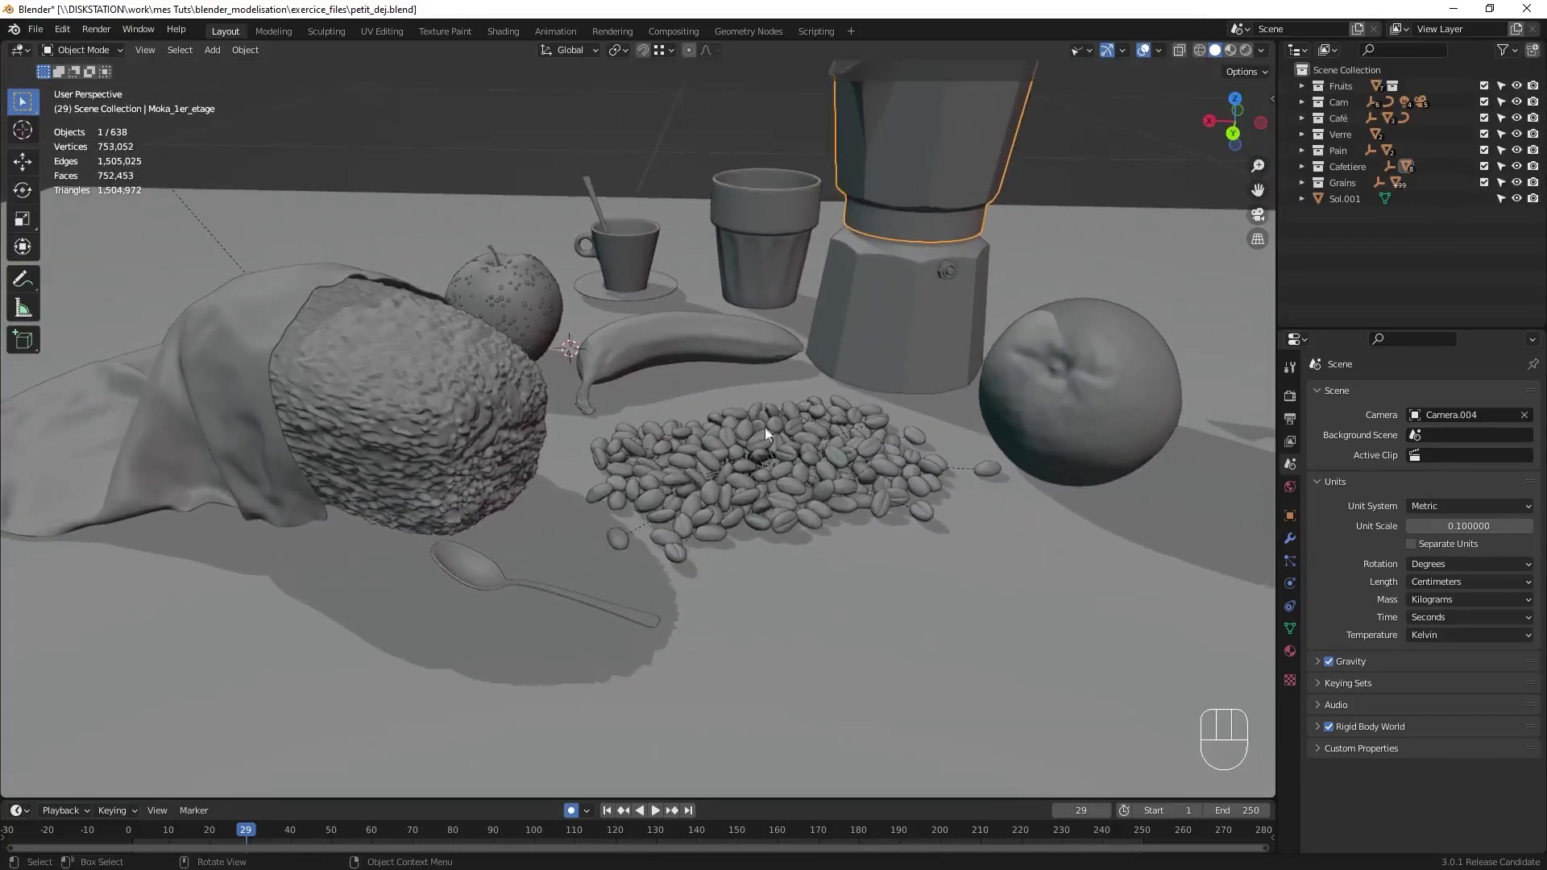
pyautogui.click(816, 457)
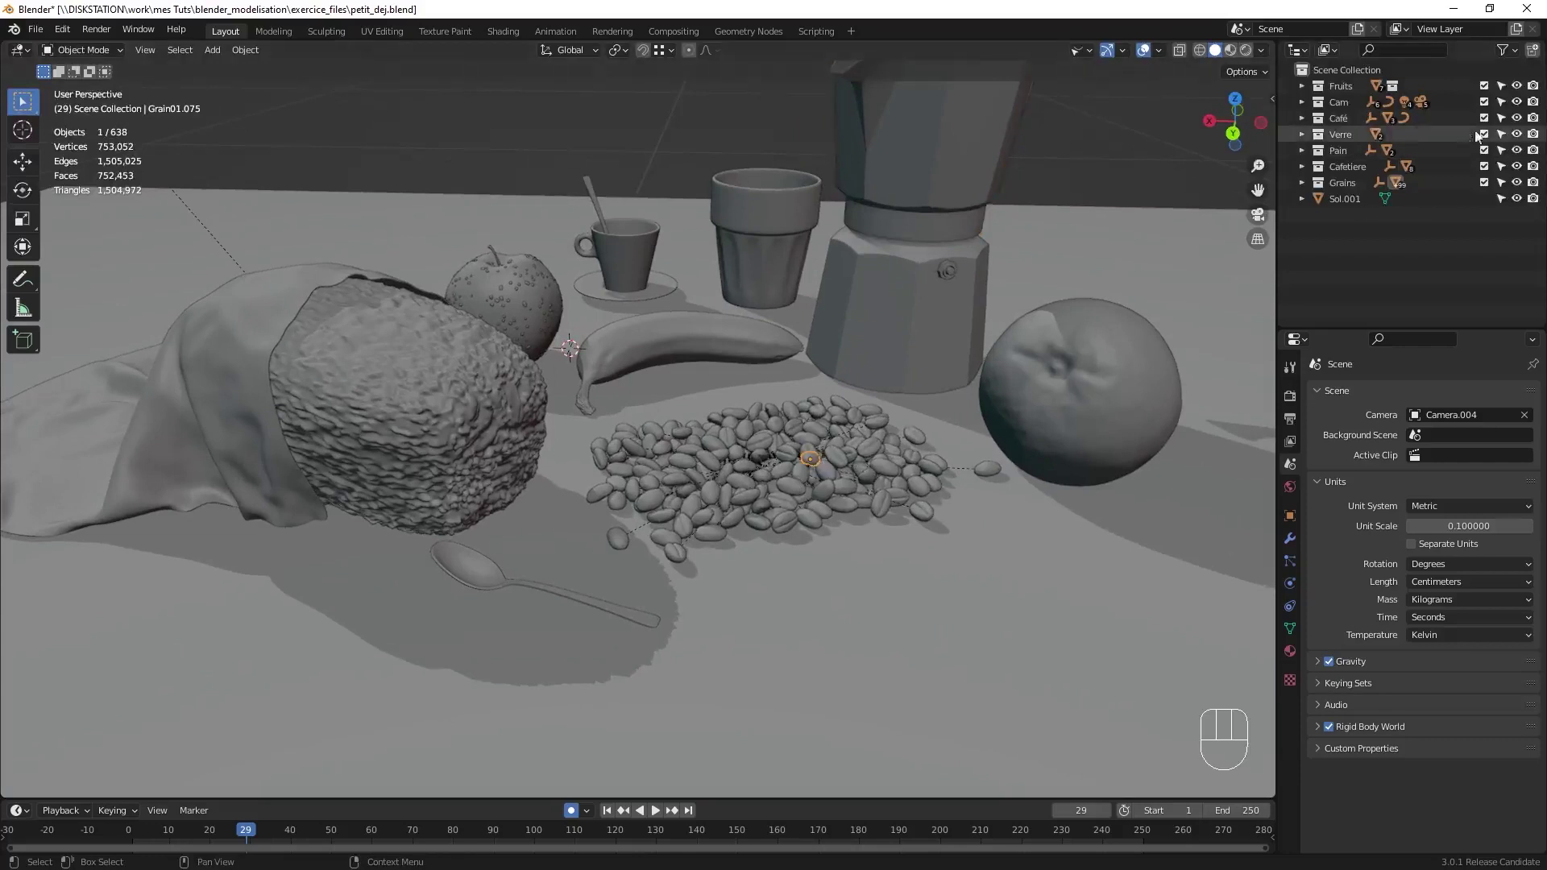
pyautogui.press('KP_Decimal')
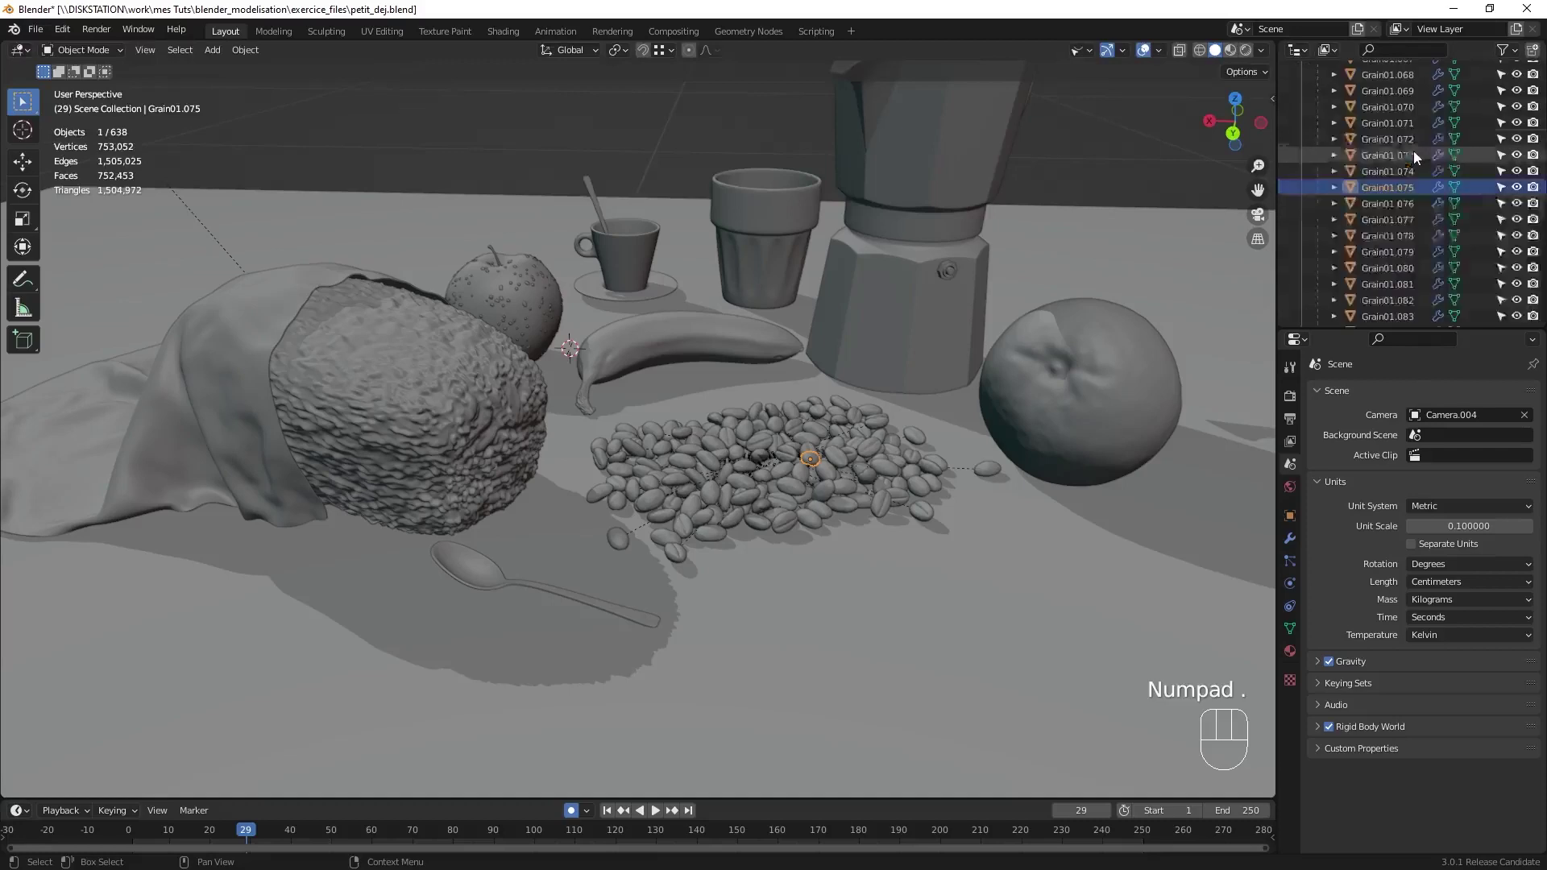
pyautogui.scroll(10, 1402, 173)
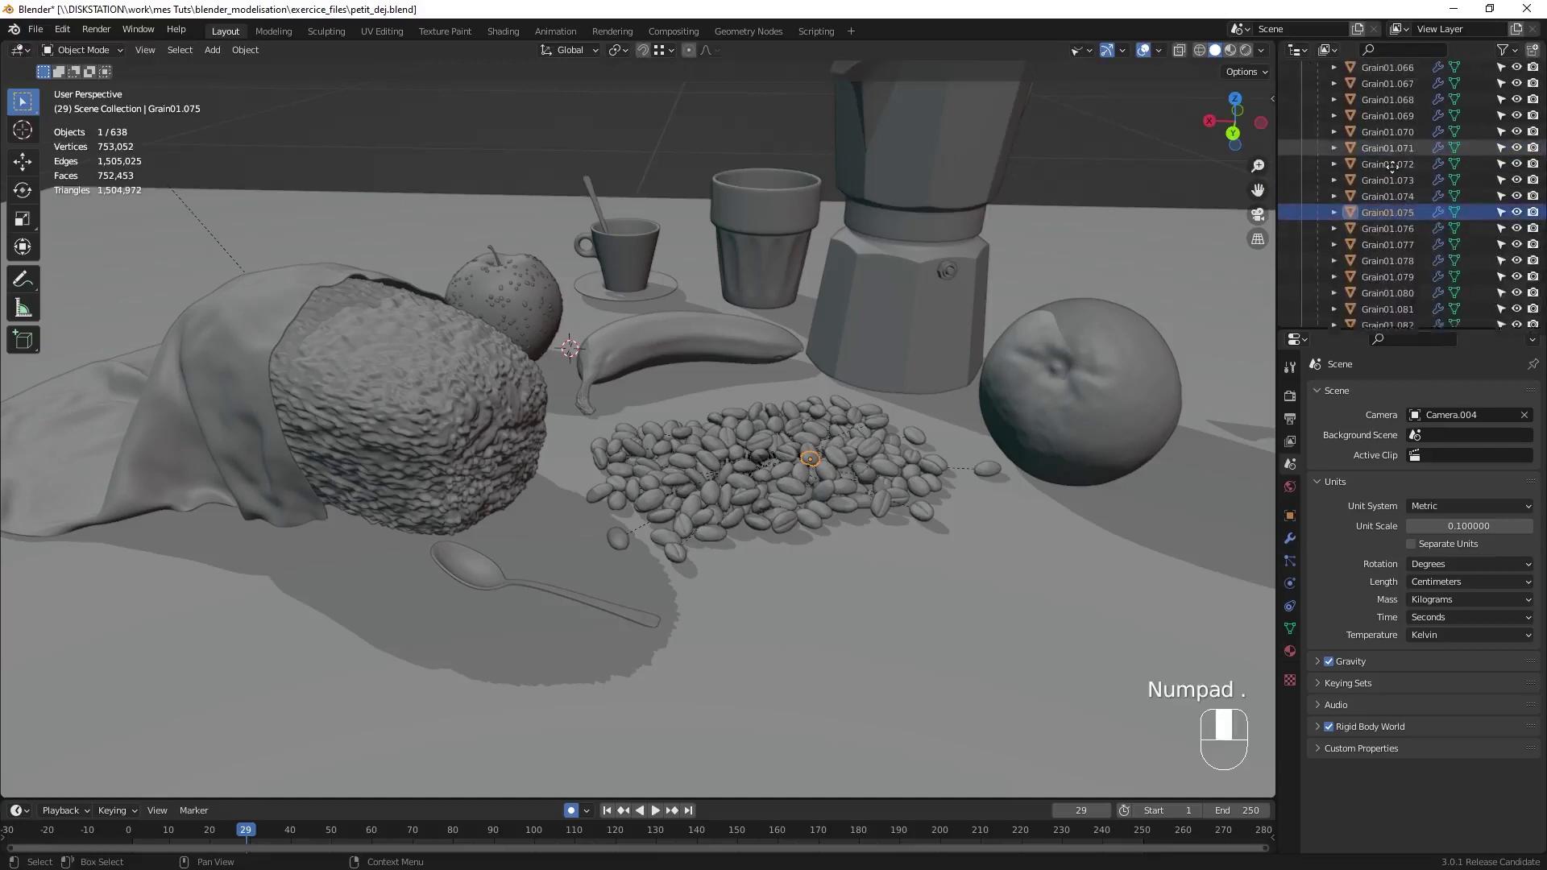
pyautogui.scroll(12, 1393, 192)
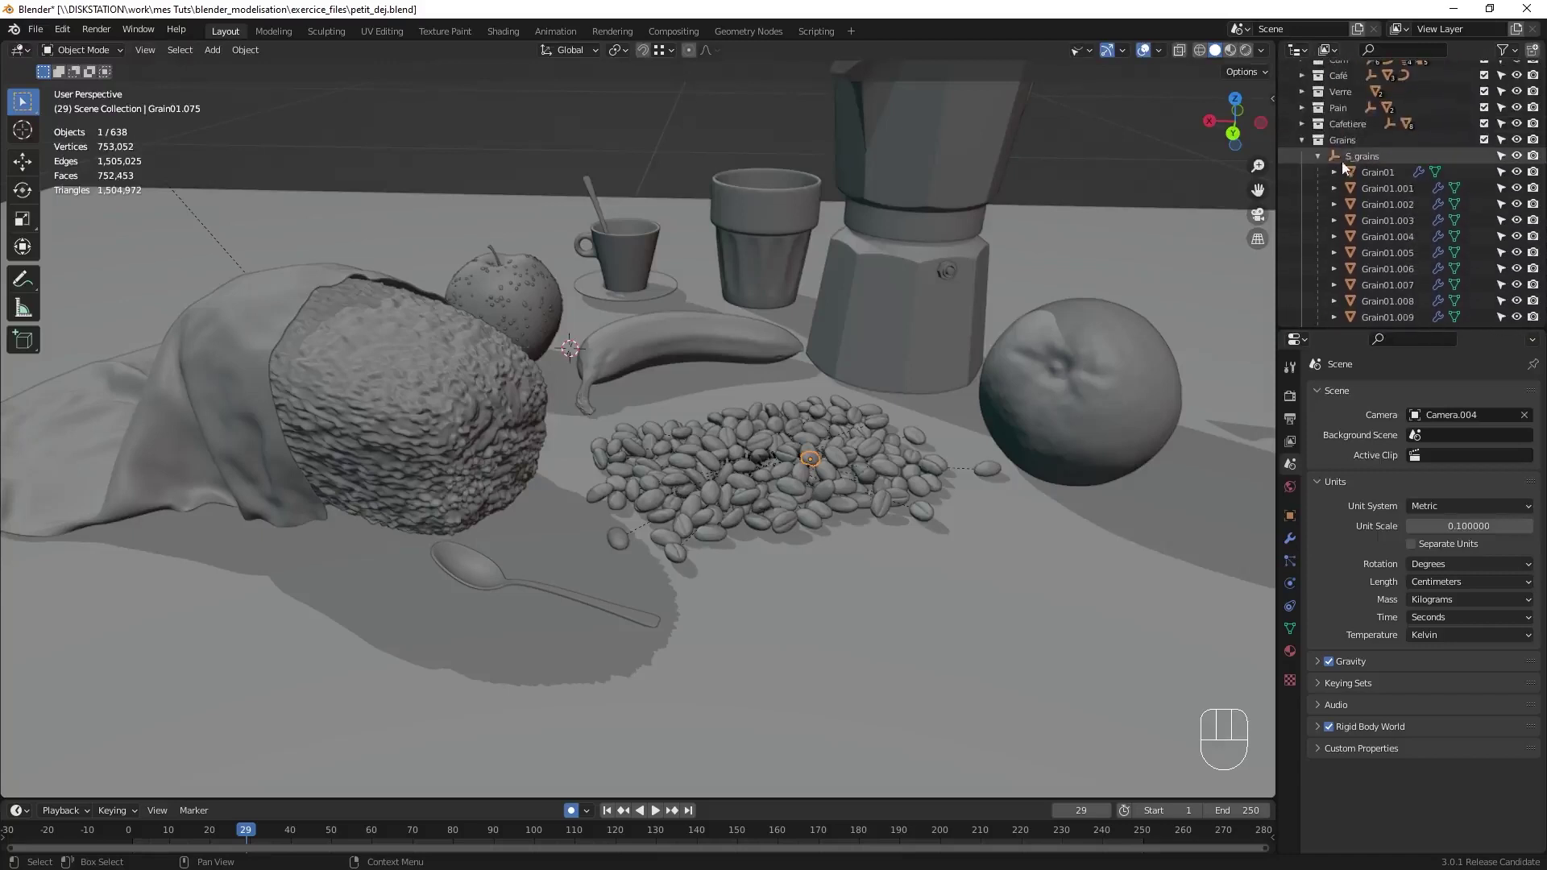
pyautogui.click(1351, 156)
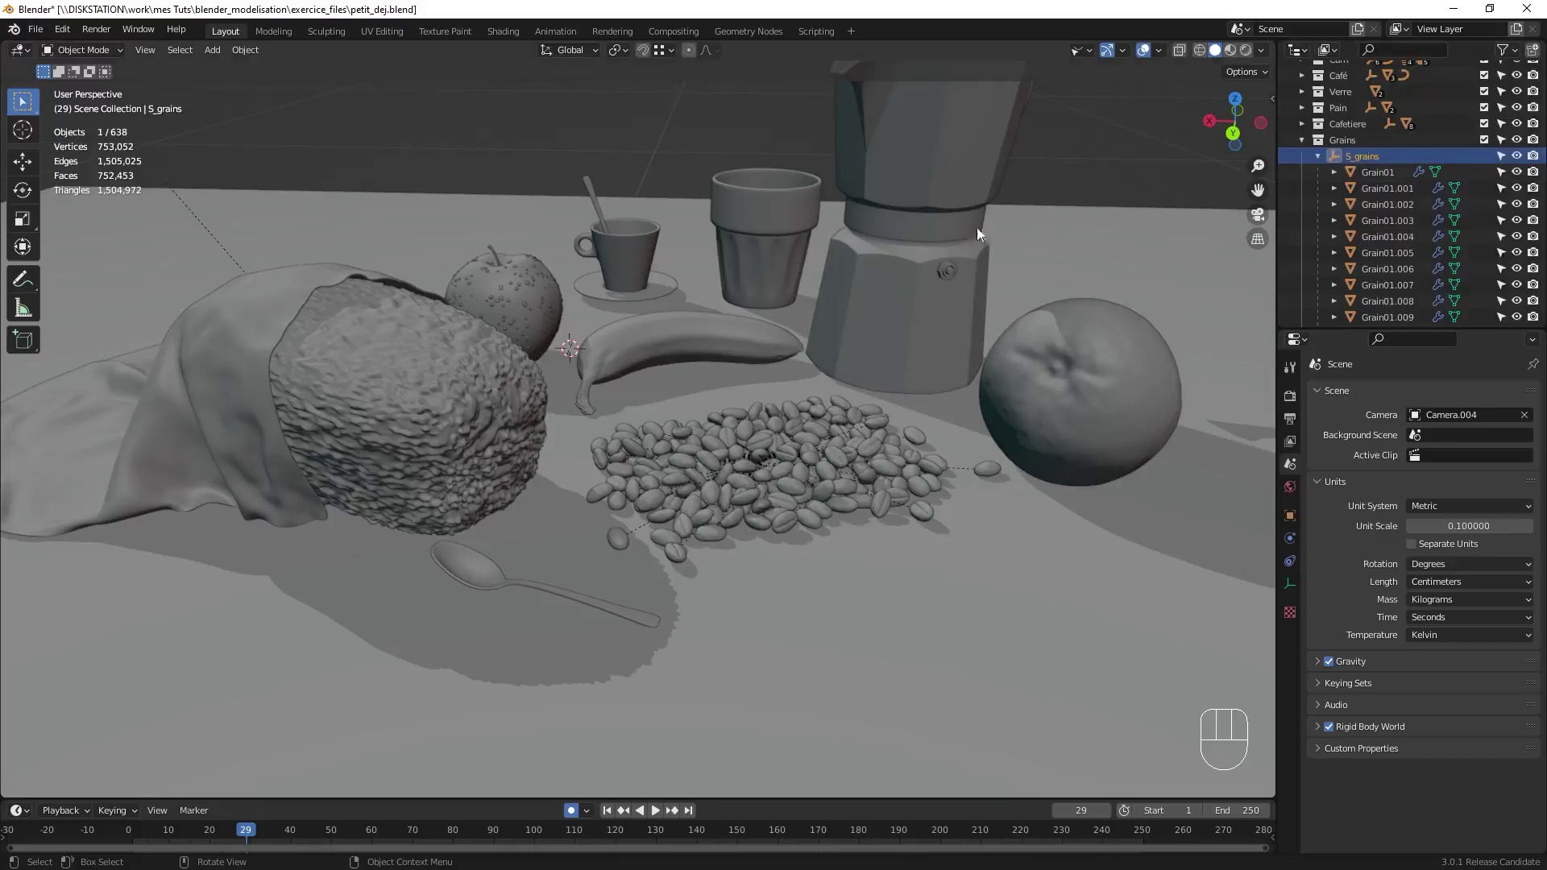
# - Make the Empty object type visible in the viewport again and review the overlay options
pyautogui.click(1091, 53)
pyautogui.click(1115, 276)
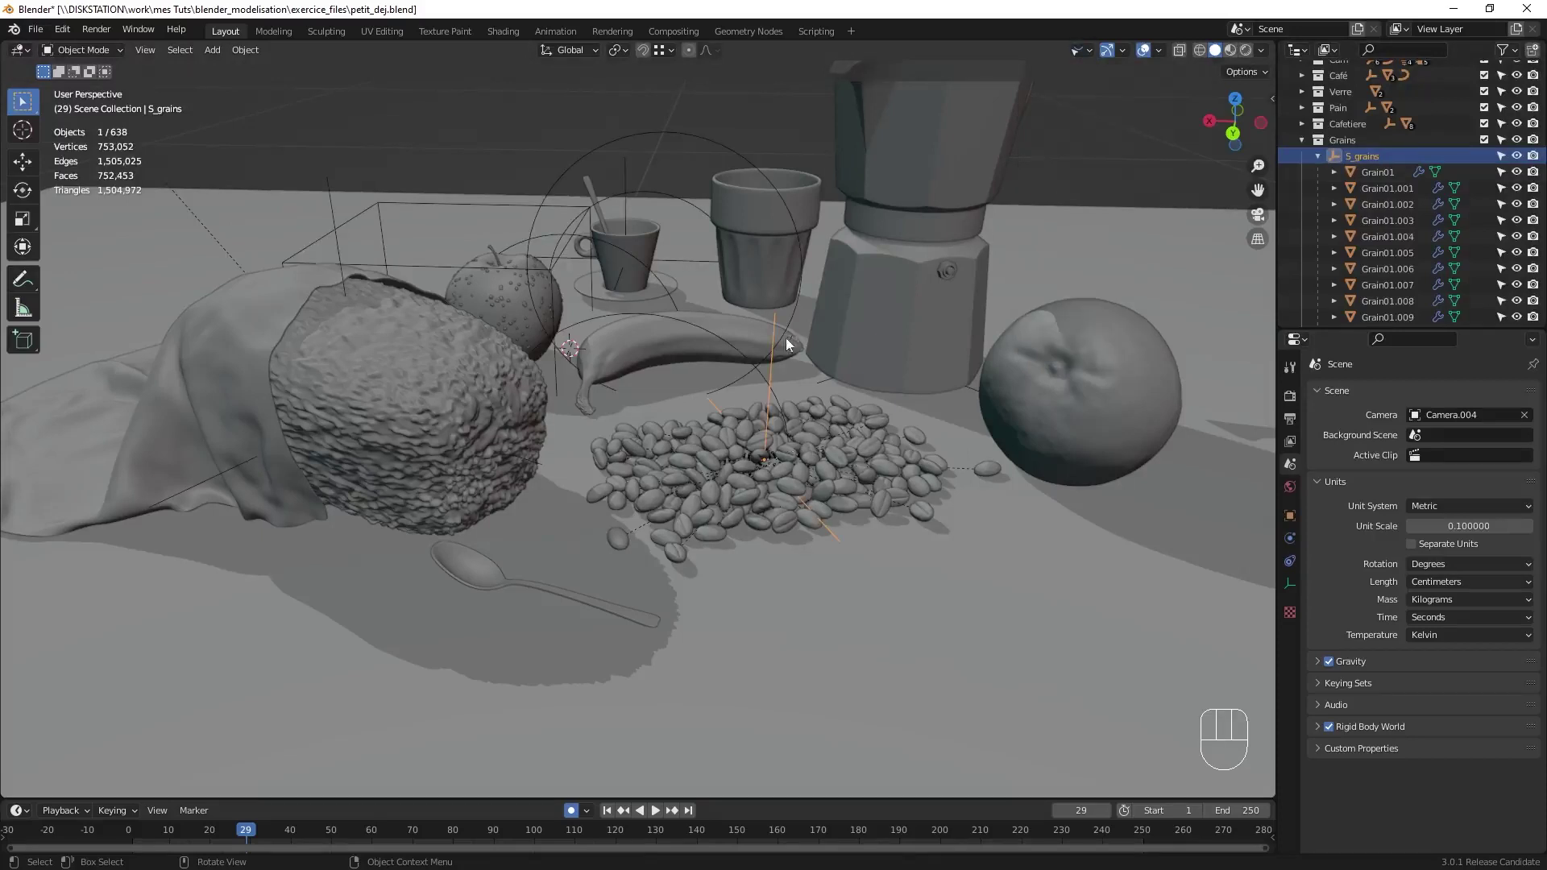
pyautogui.click(1158, 51)
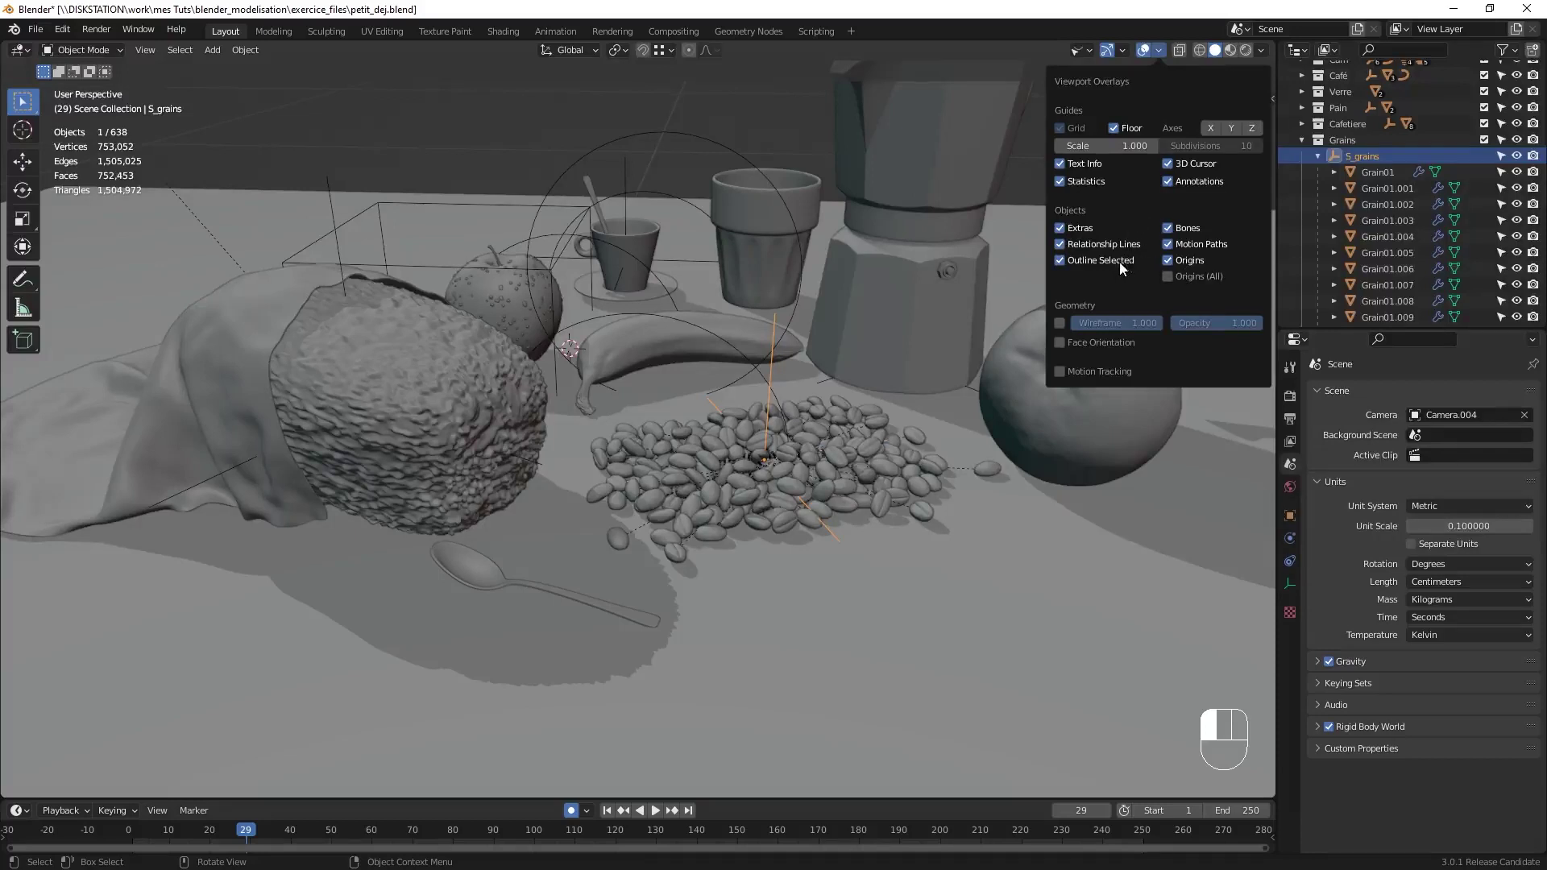
# - Select the coffee bean Grain01 and all of its sibling beans with Select Grouped
pyautogui.click(1384, 173)
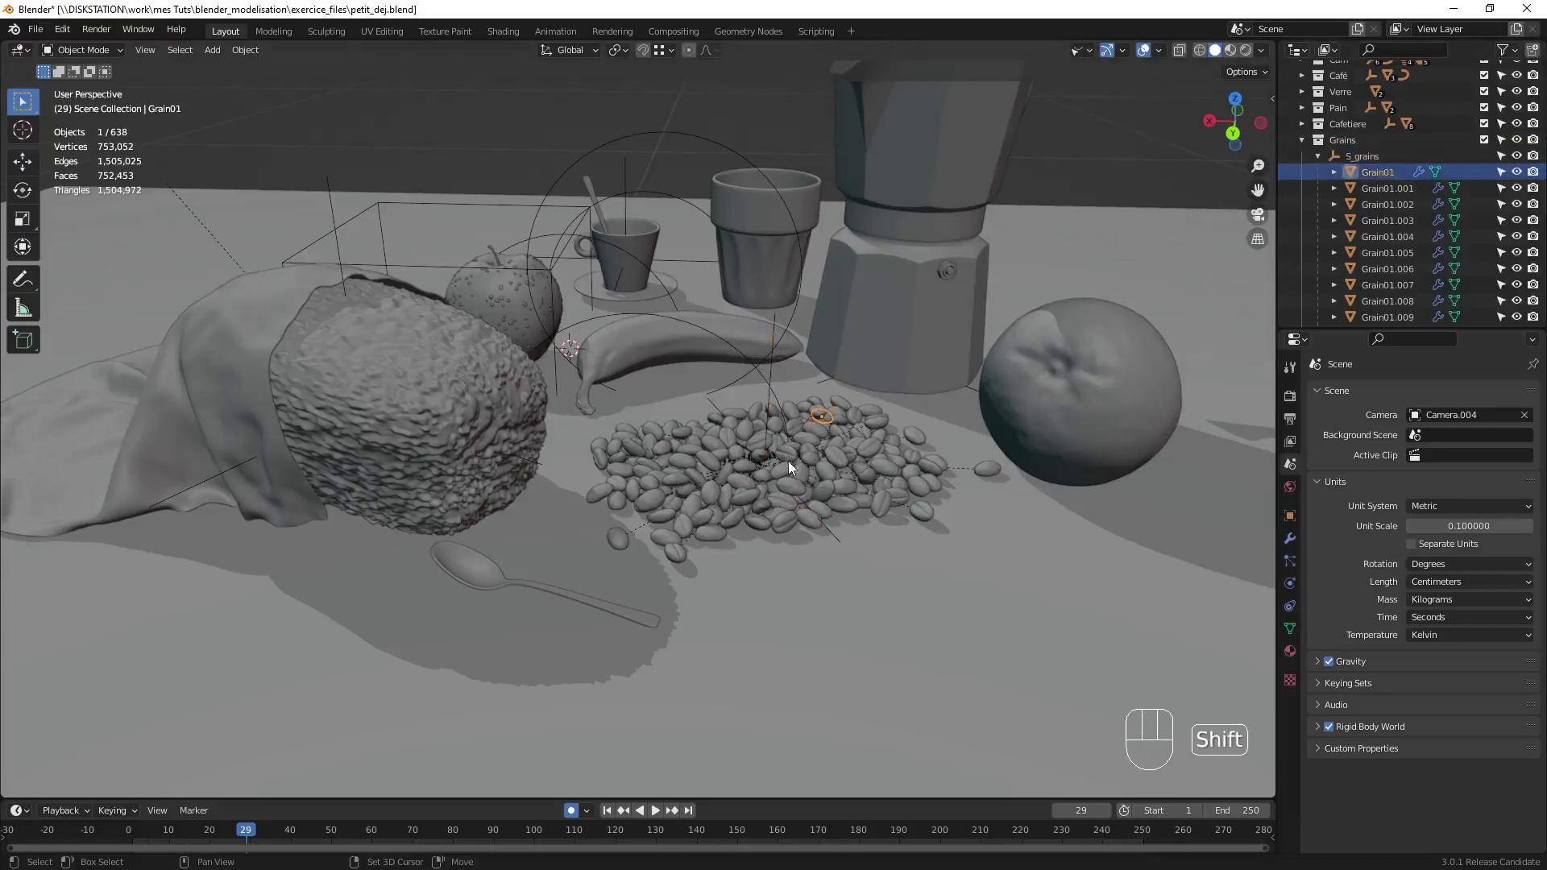
pyautogui.hotkey('shift', 'g')
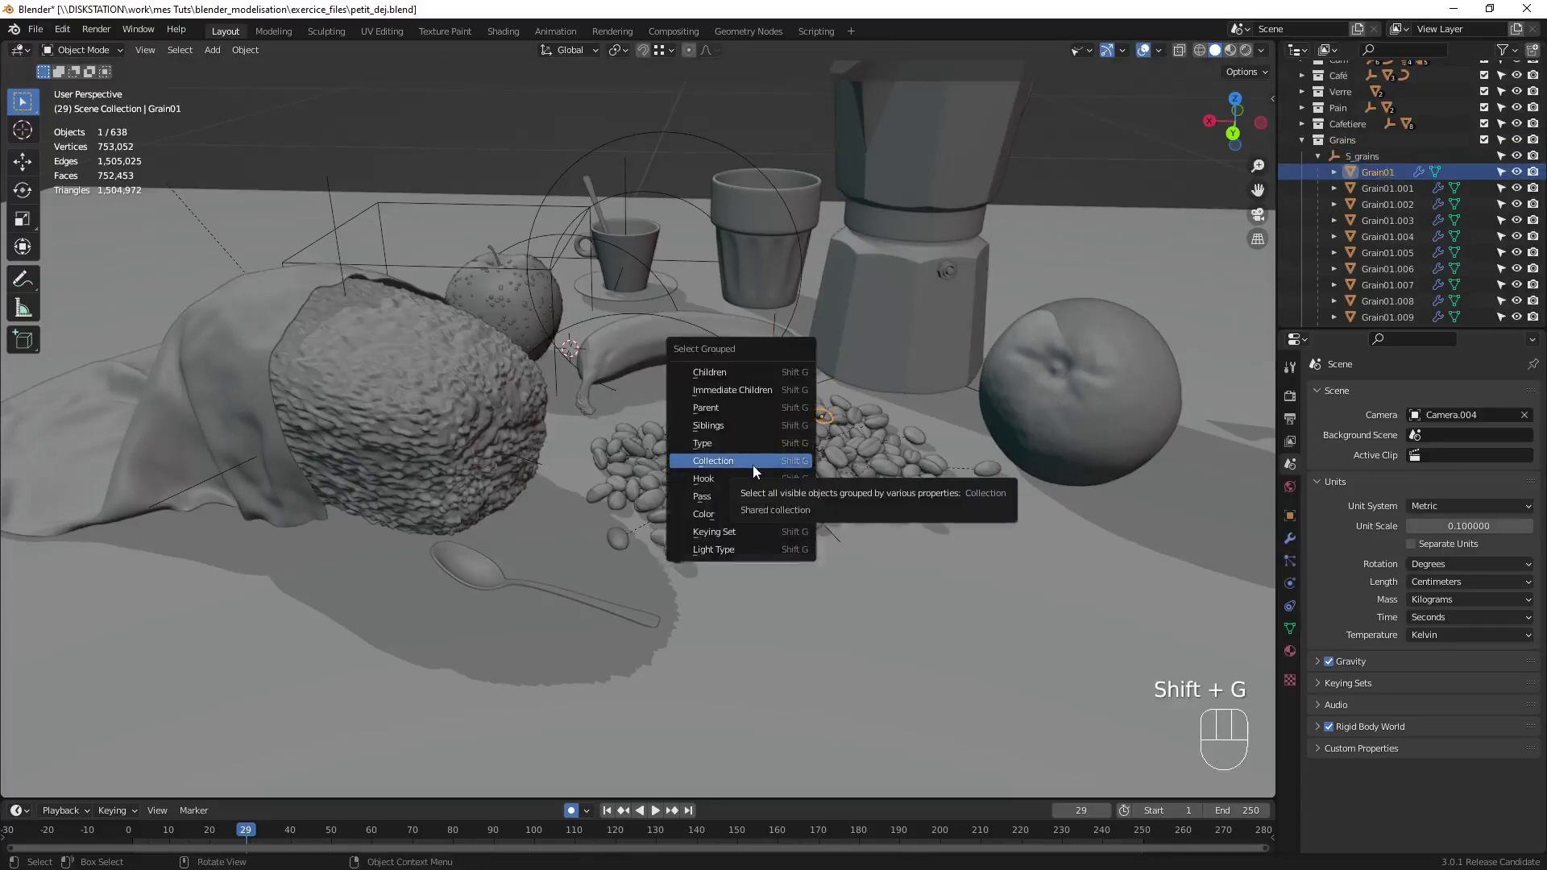
pyautogui.click(724, 424)
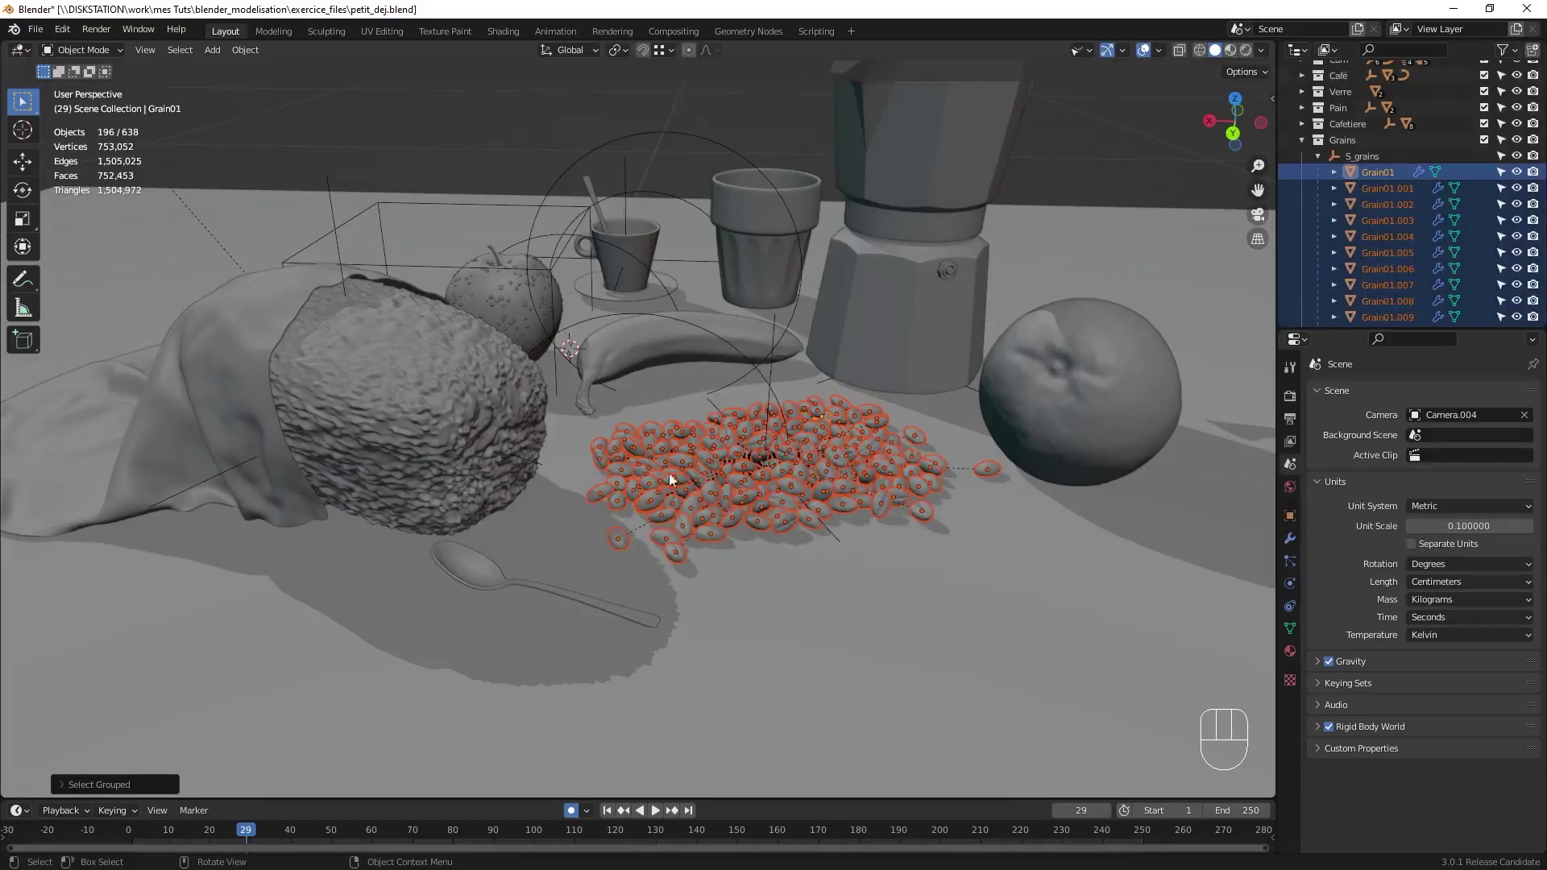
# - Toggle the Outline Selected and Origins overlays to compare the display of the selected beans, leaving both off
pyautogui.click(1159, 50)
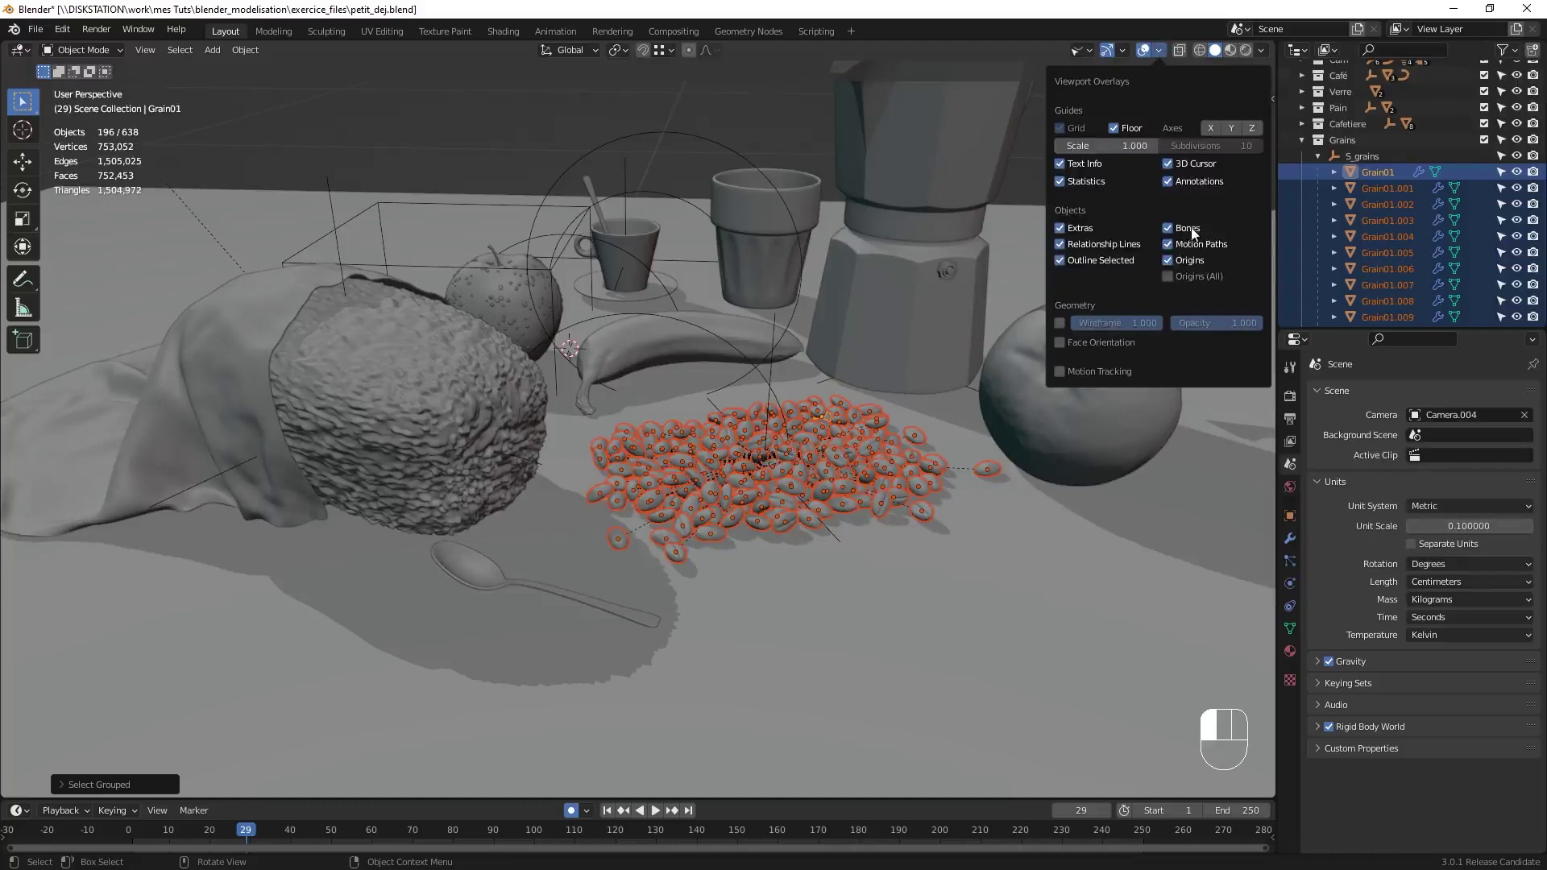
pyautogui.click(1060, 261)
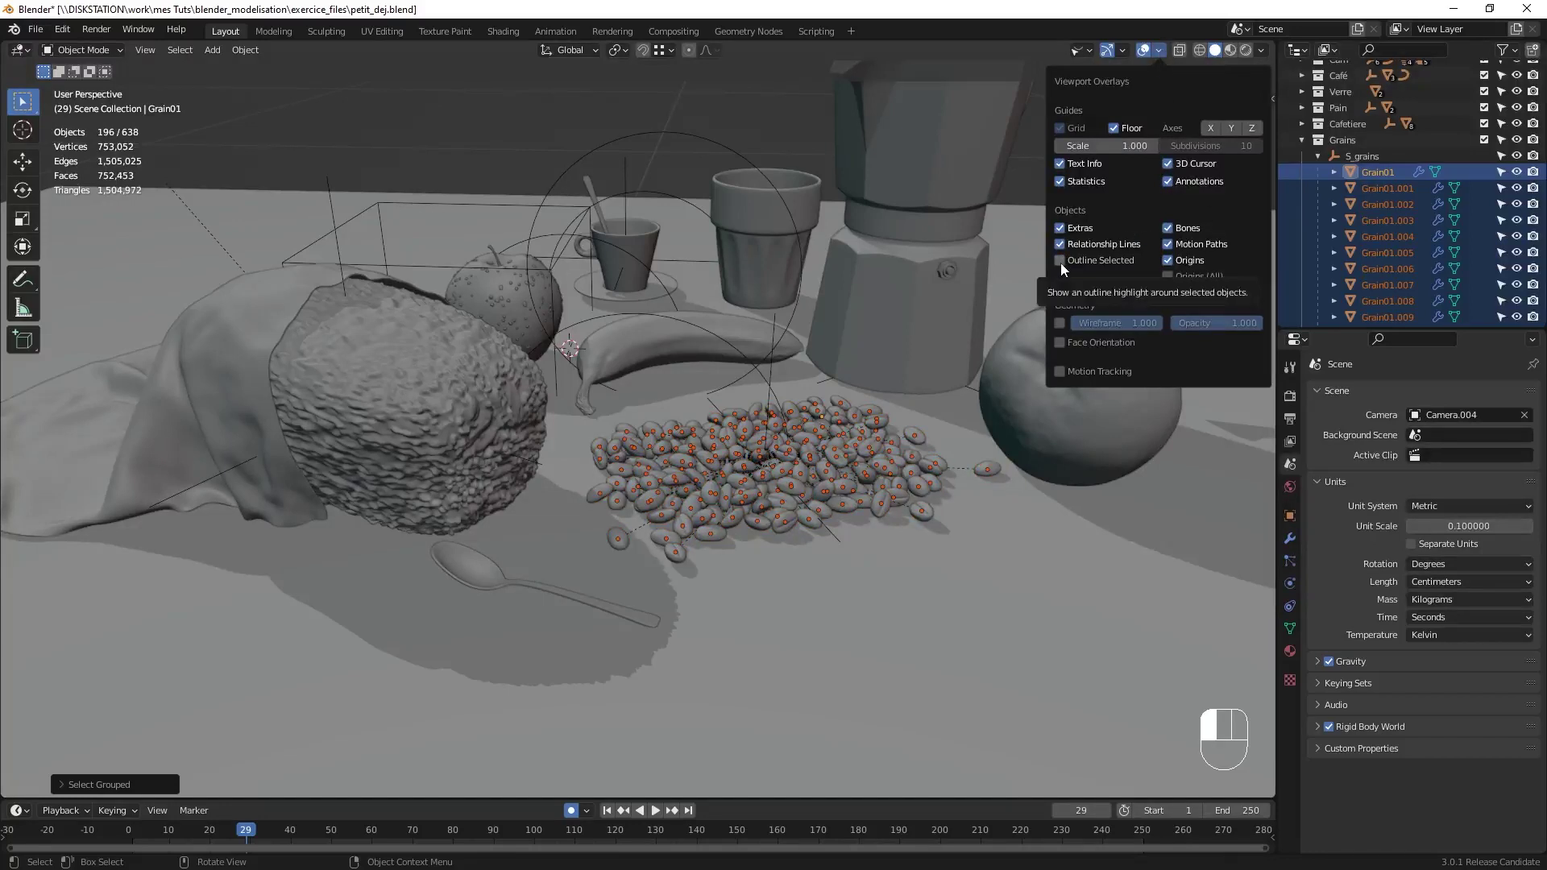
pyautogui.click(1060, 261)
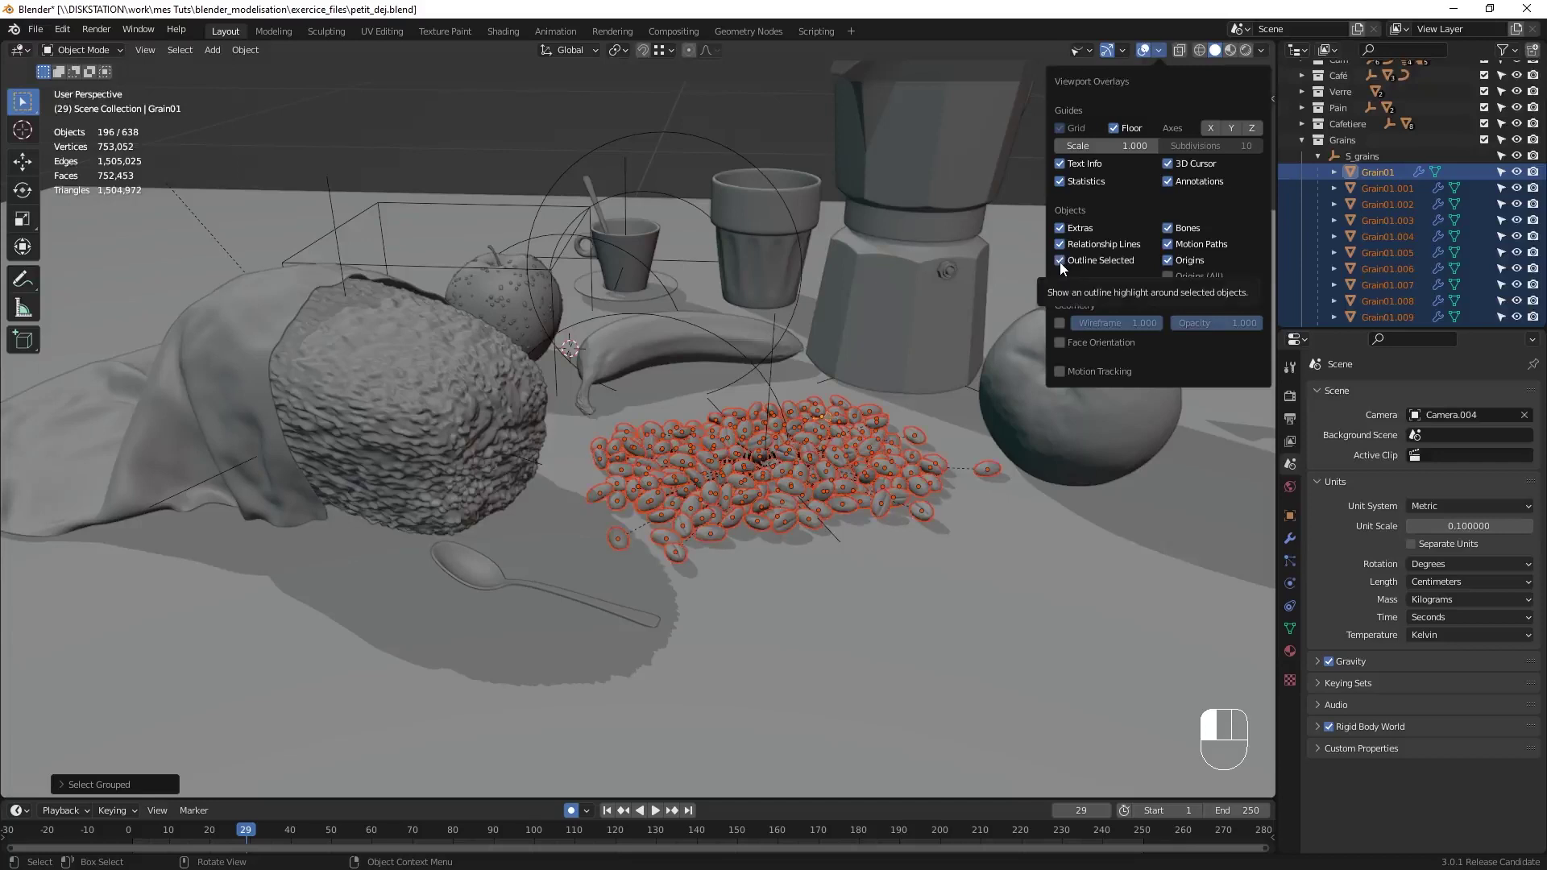
pyautogui.click(1060, 261)
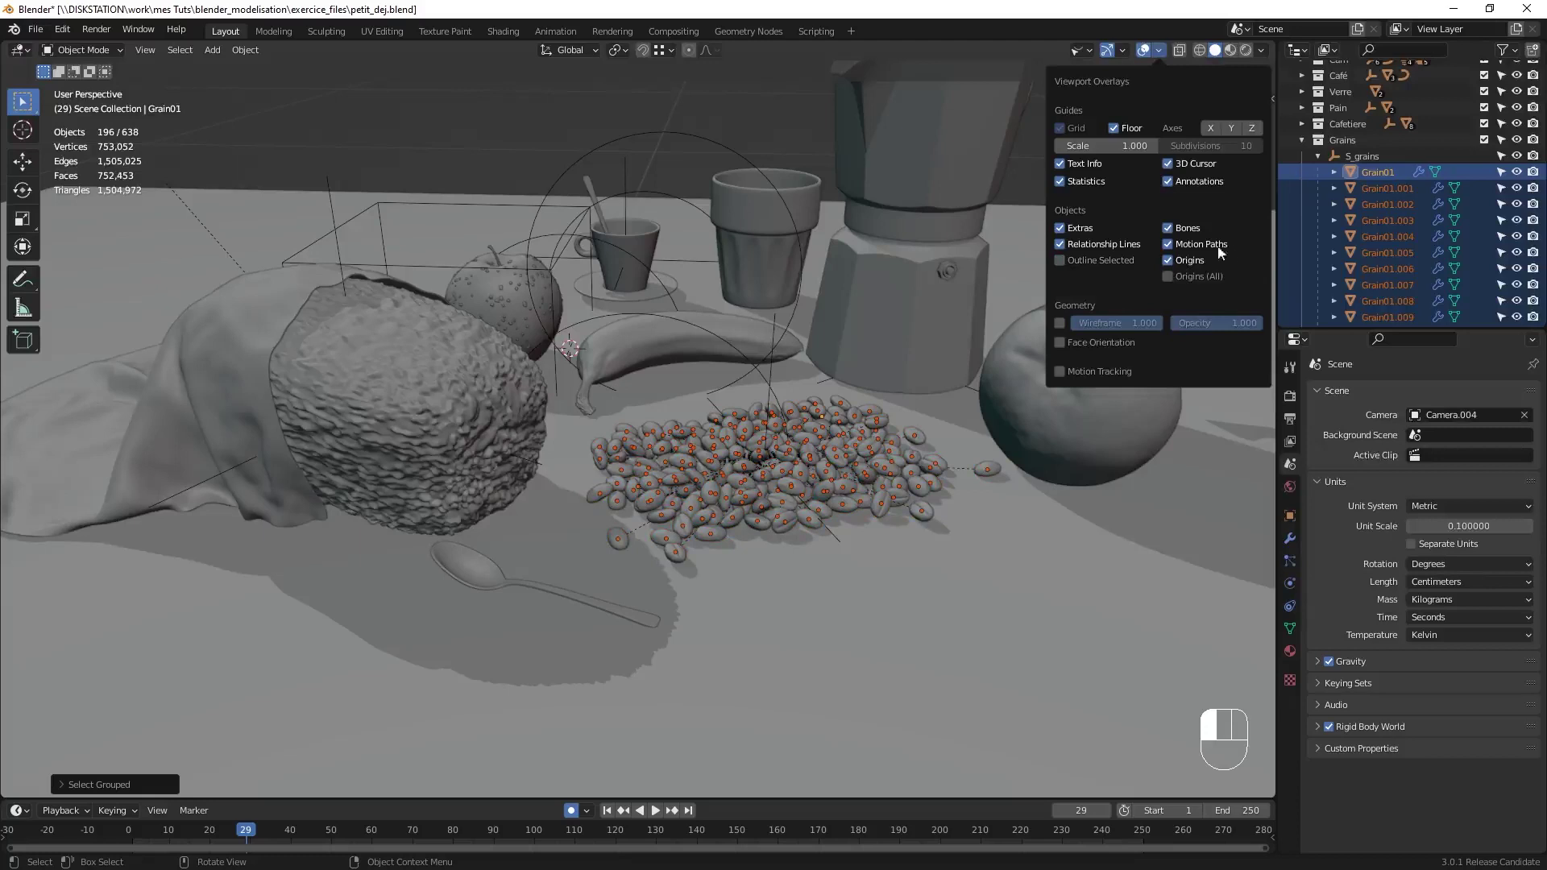
pyautogui.click(1176, 260)
pyautogui.click(1072, 262)
pyautogui.click(1176, 261)
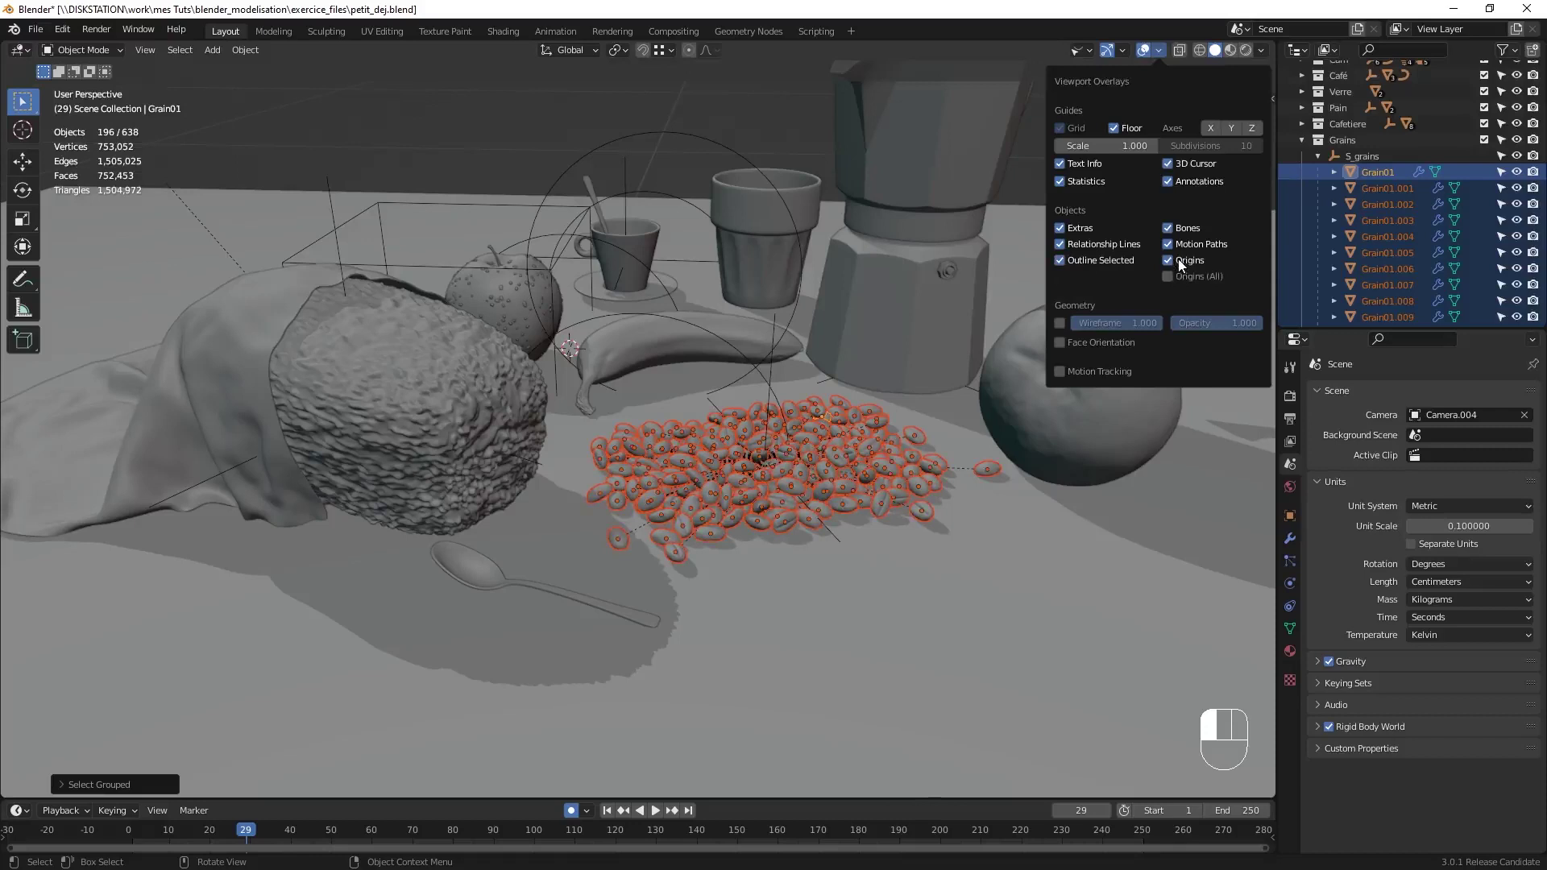
pyautogui.click(1061, 261)
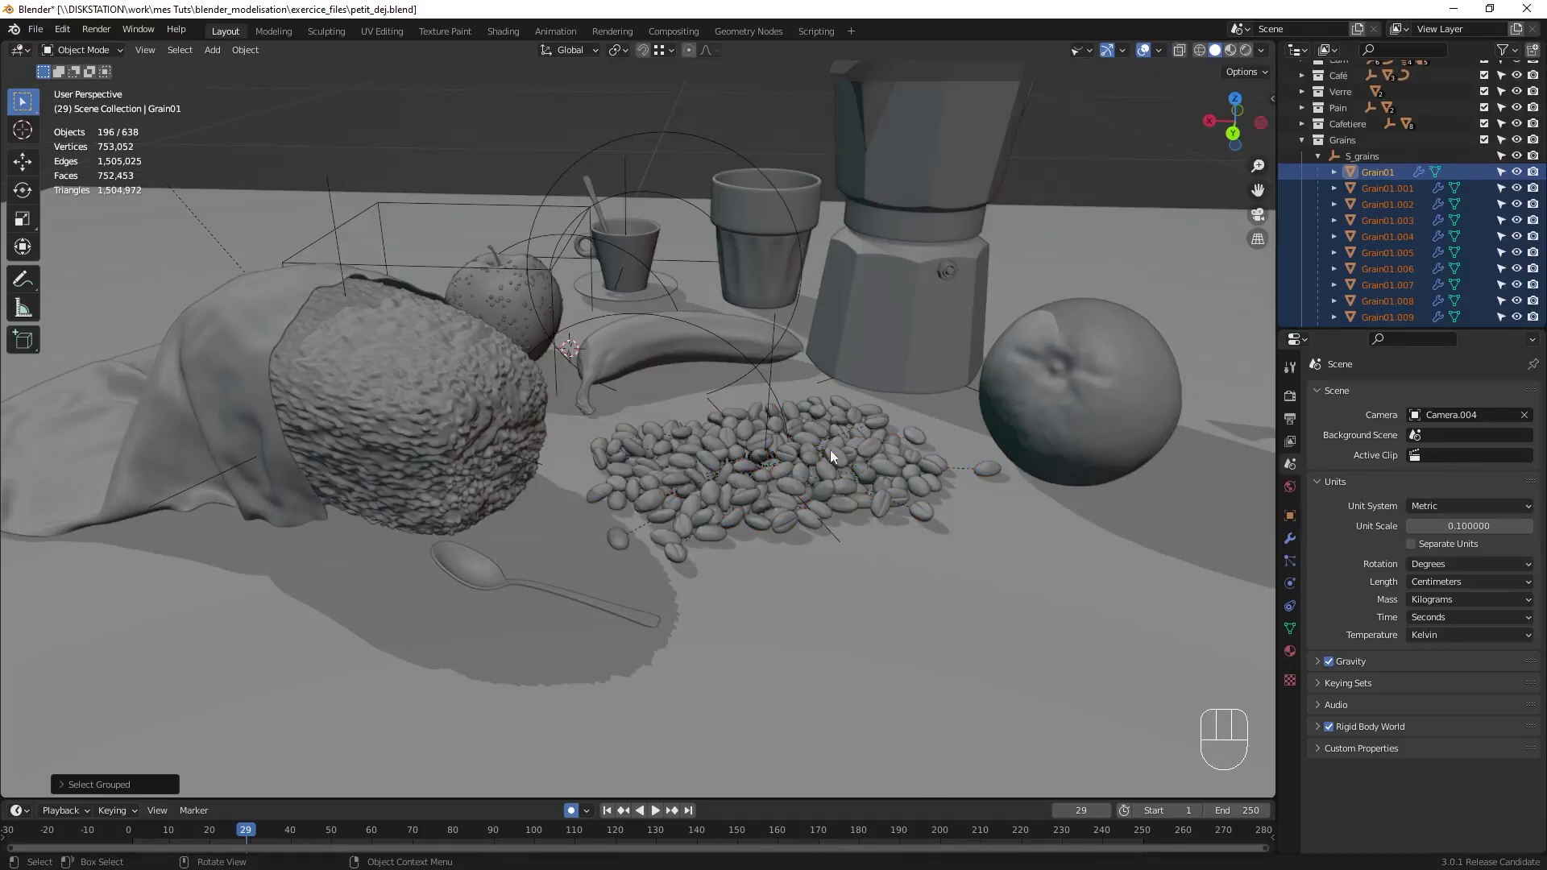
# - Turn the Outline Selected and Origins overlays back on, and try showing the origins of all objects
pyautogui.click(1159, 50)
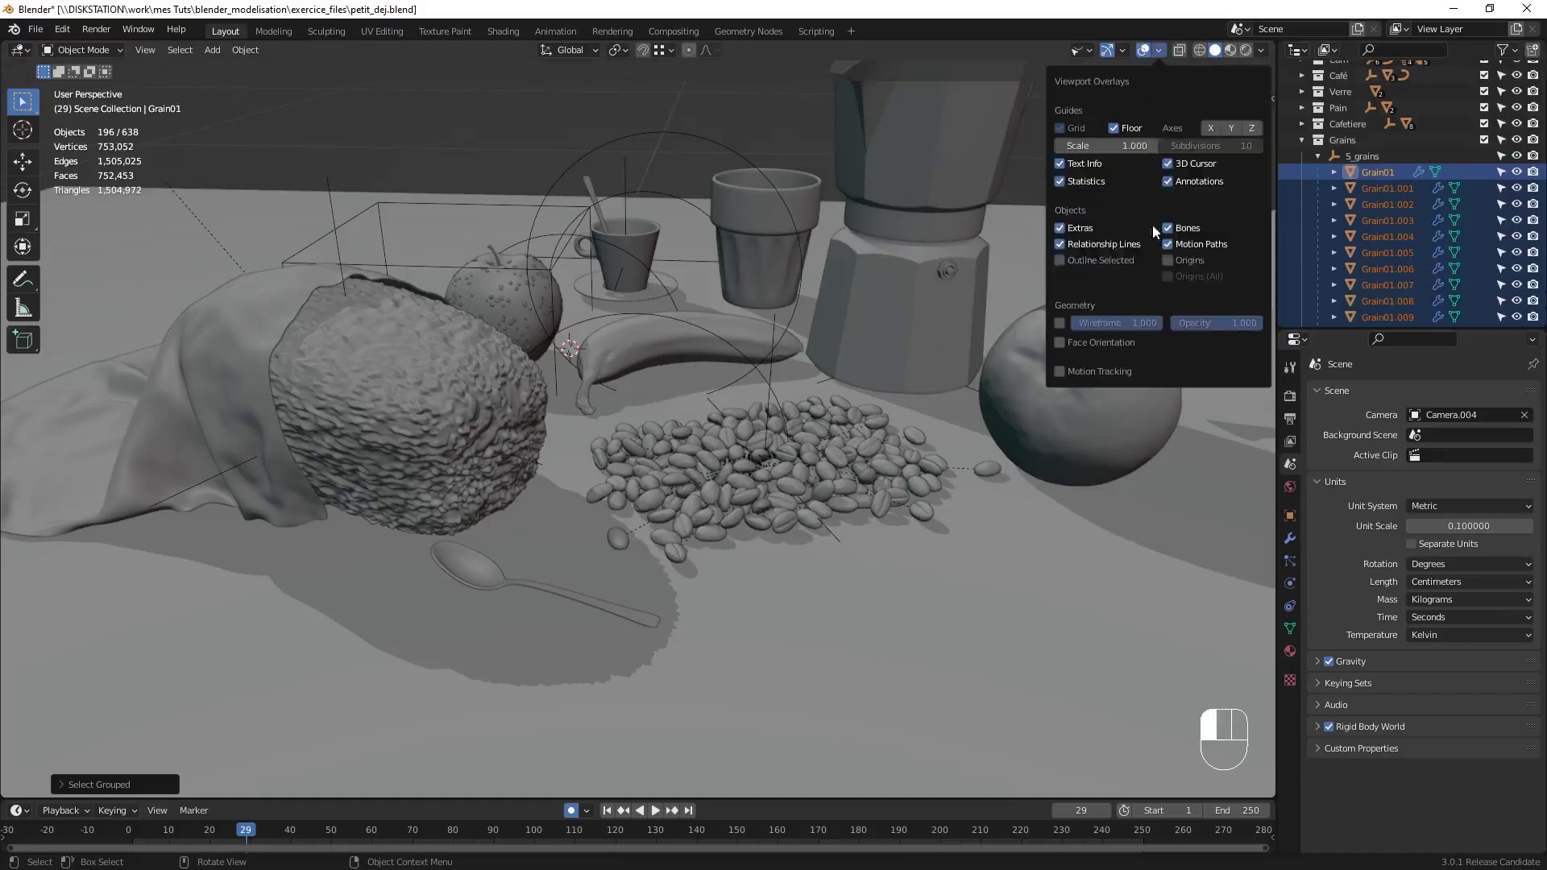
pyautogui.click(1060, 261)
pyautogui.click(1178, 264)
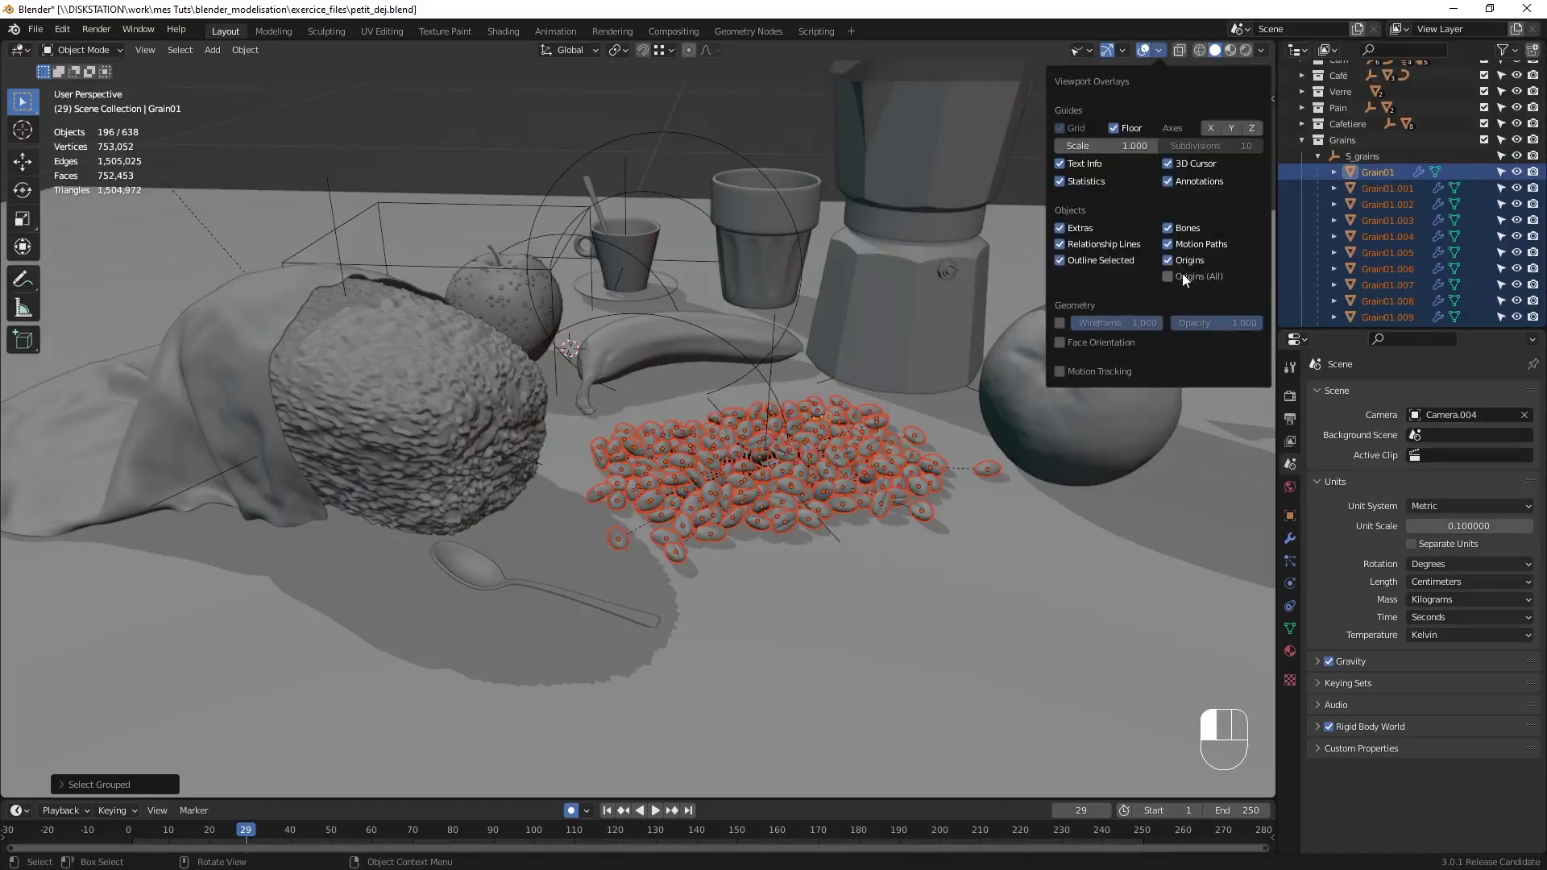
pyautogui.click(1168, 277)
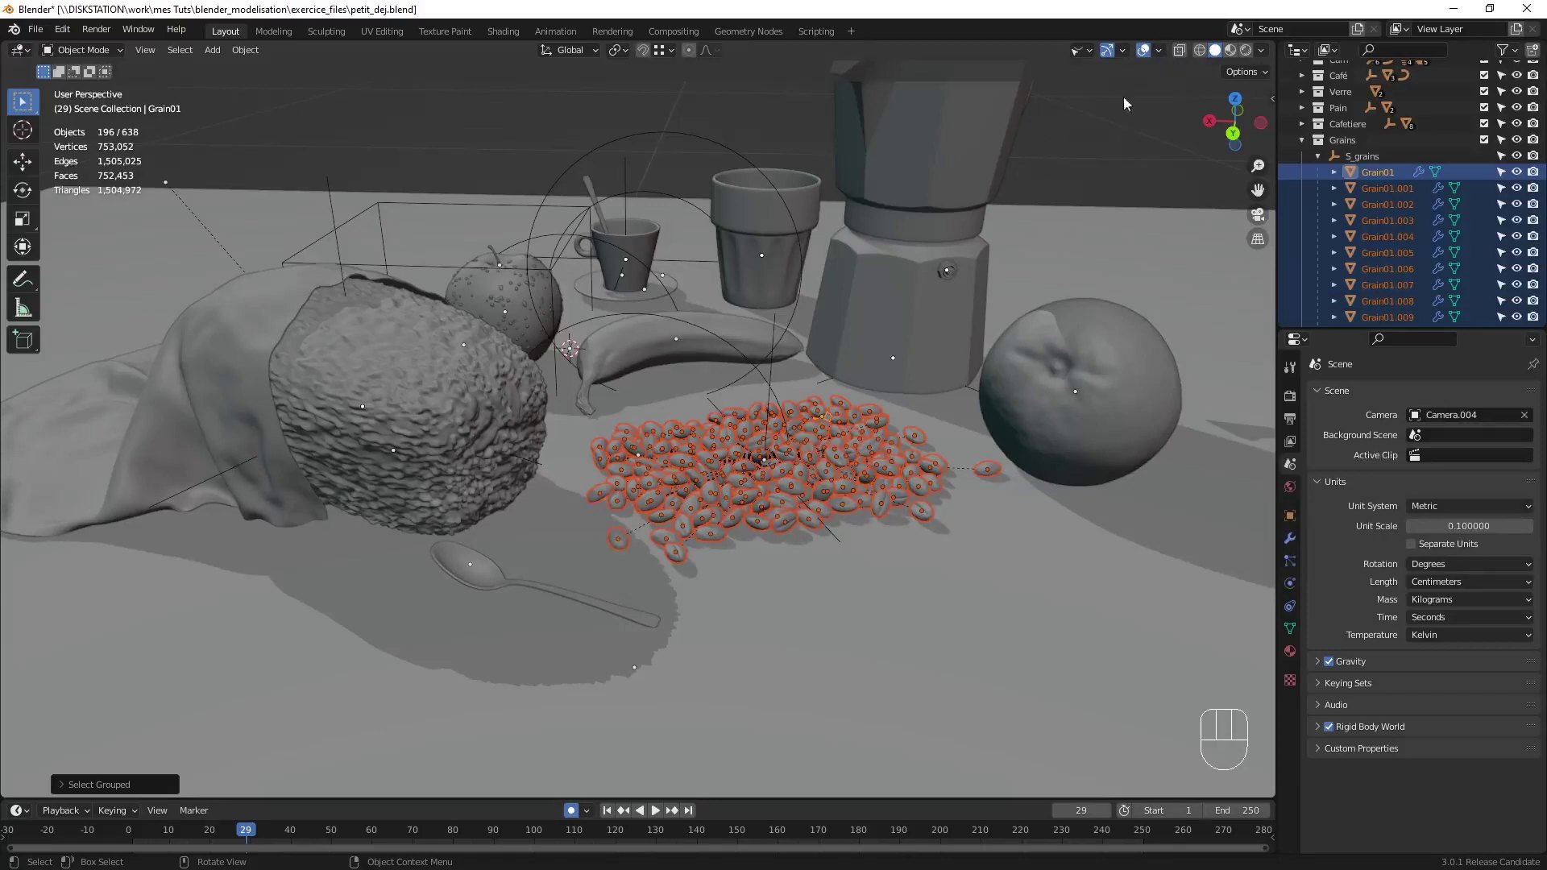
pyautogui.click(1160, 50)
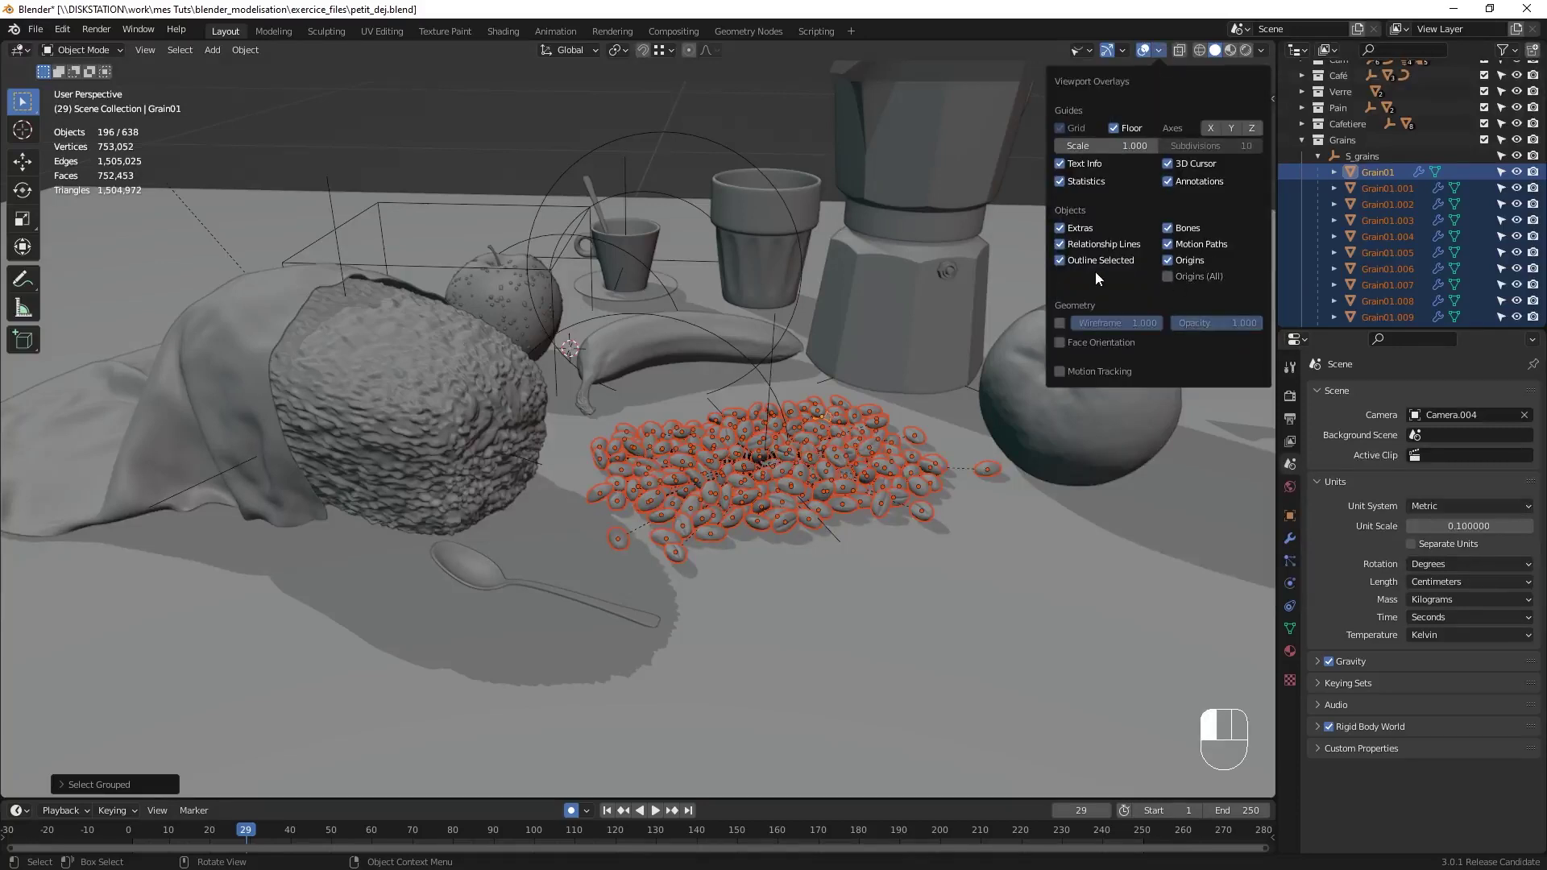
# - Enable the Wireframe overlay and lower its opacity to 0.388
pyautogui.click(1059, 323)
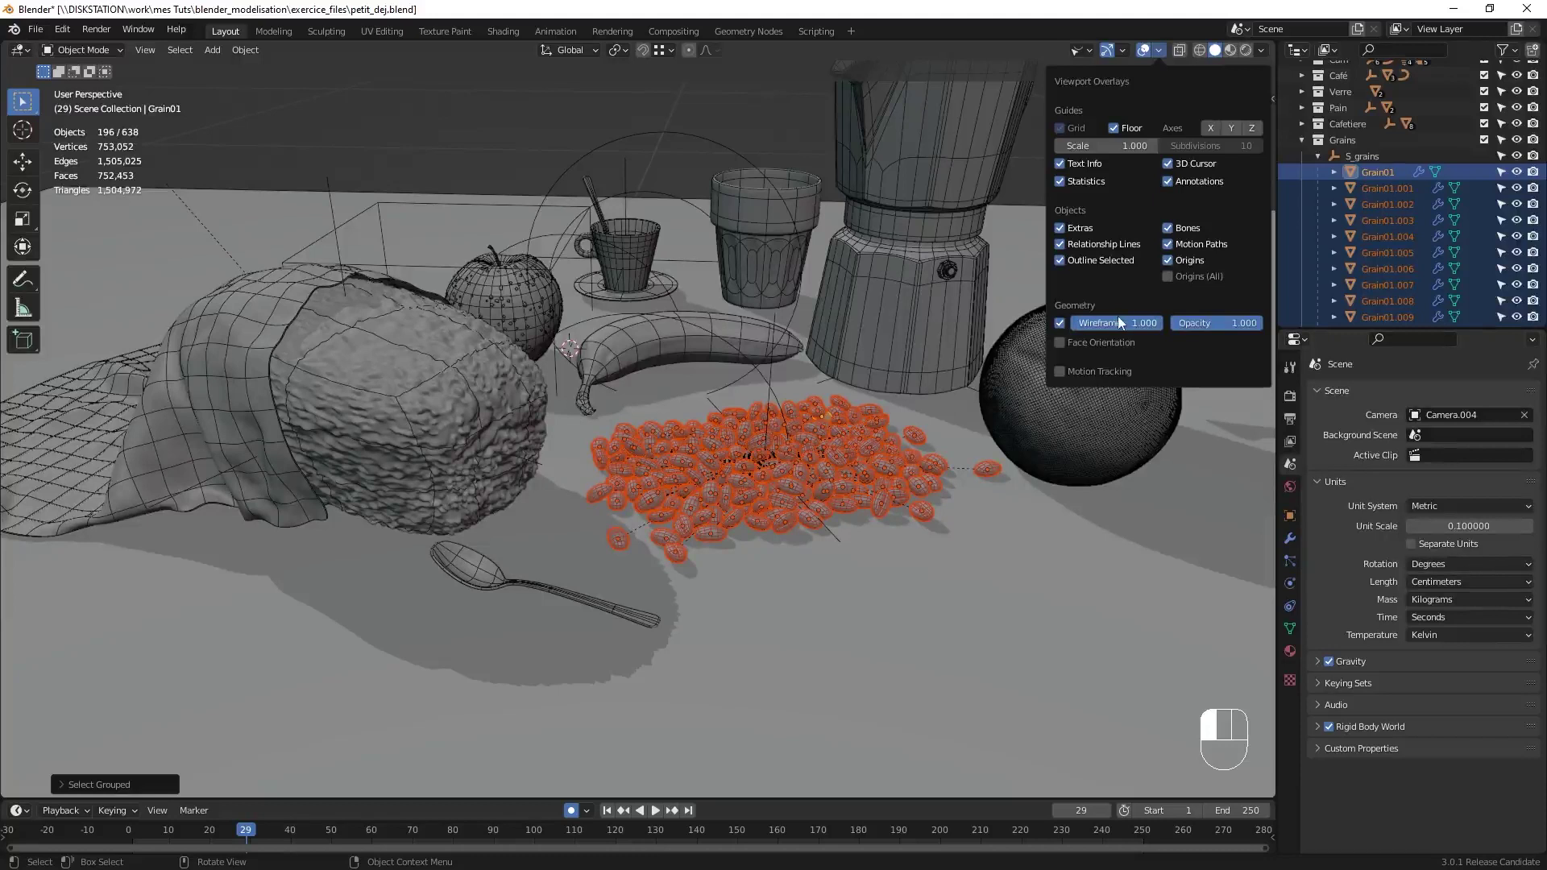
pyautogui.moveTo(1133, 321); pyautogui.dragTo(1231, 311)
pyautogui.keyDown('shift'); pyautogui.moveTo(944, 405); pyautogui.dragTo(765, 355, button='middle'); pyautogui.keyUp('shift')
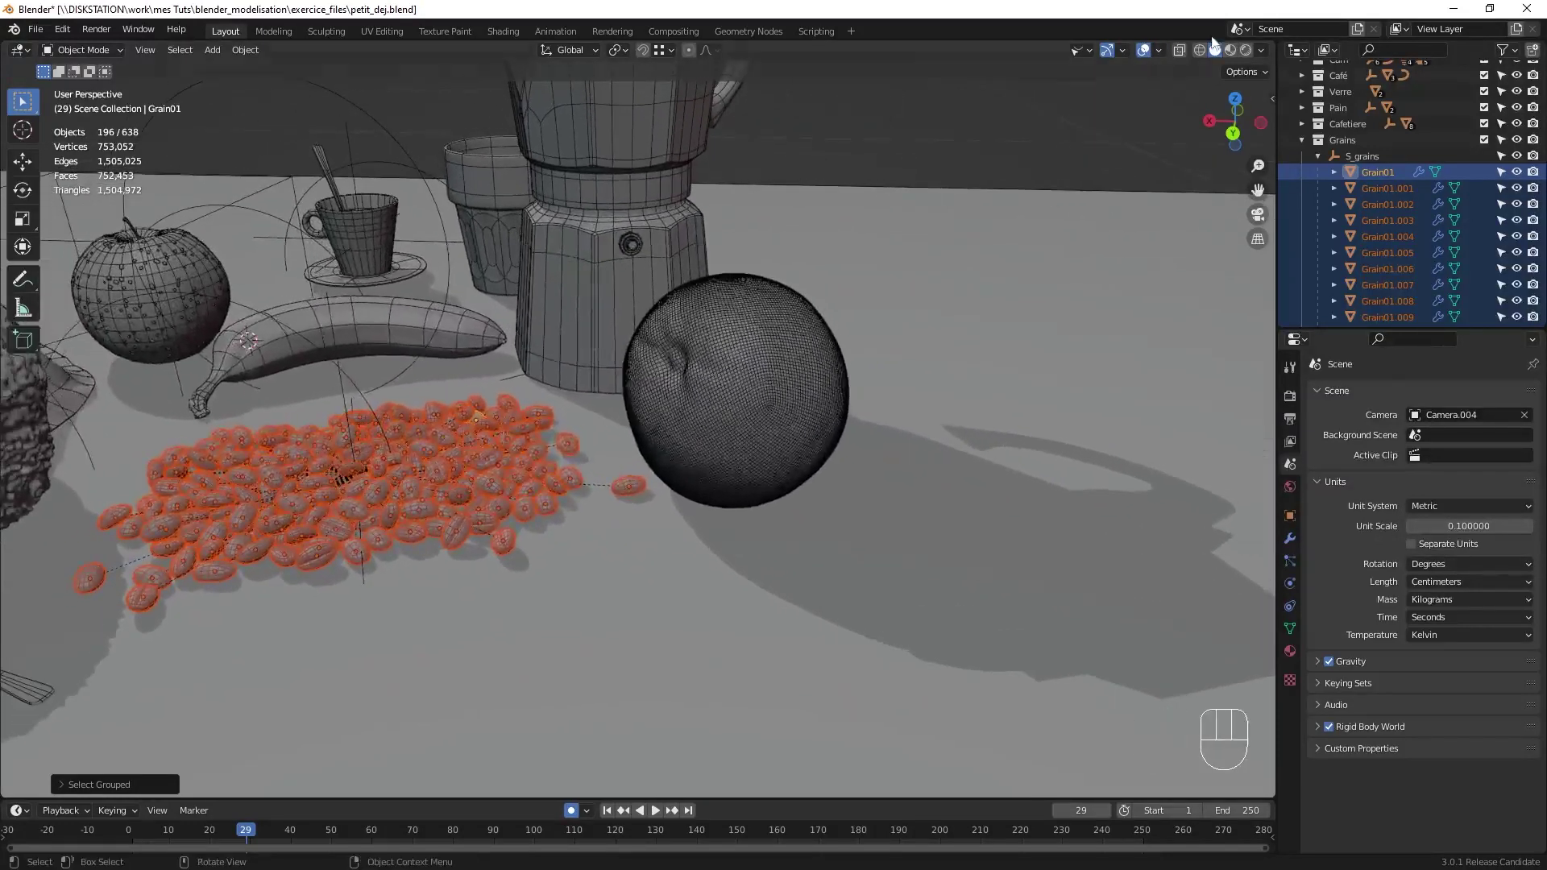
pyautogui.click(1159, 50)
pyautogui.moveTo(1240, 326)
pyautogui.mouseDown()
pyautogui.moveTo(1138, 326)
pyautogui.moveTo(1170, 321)
pyautogui.mouseUp()
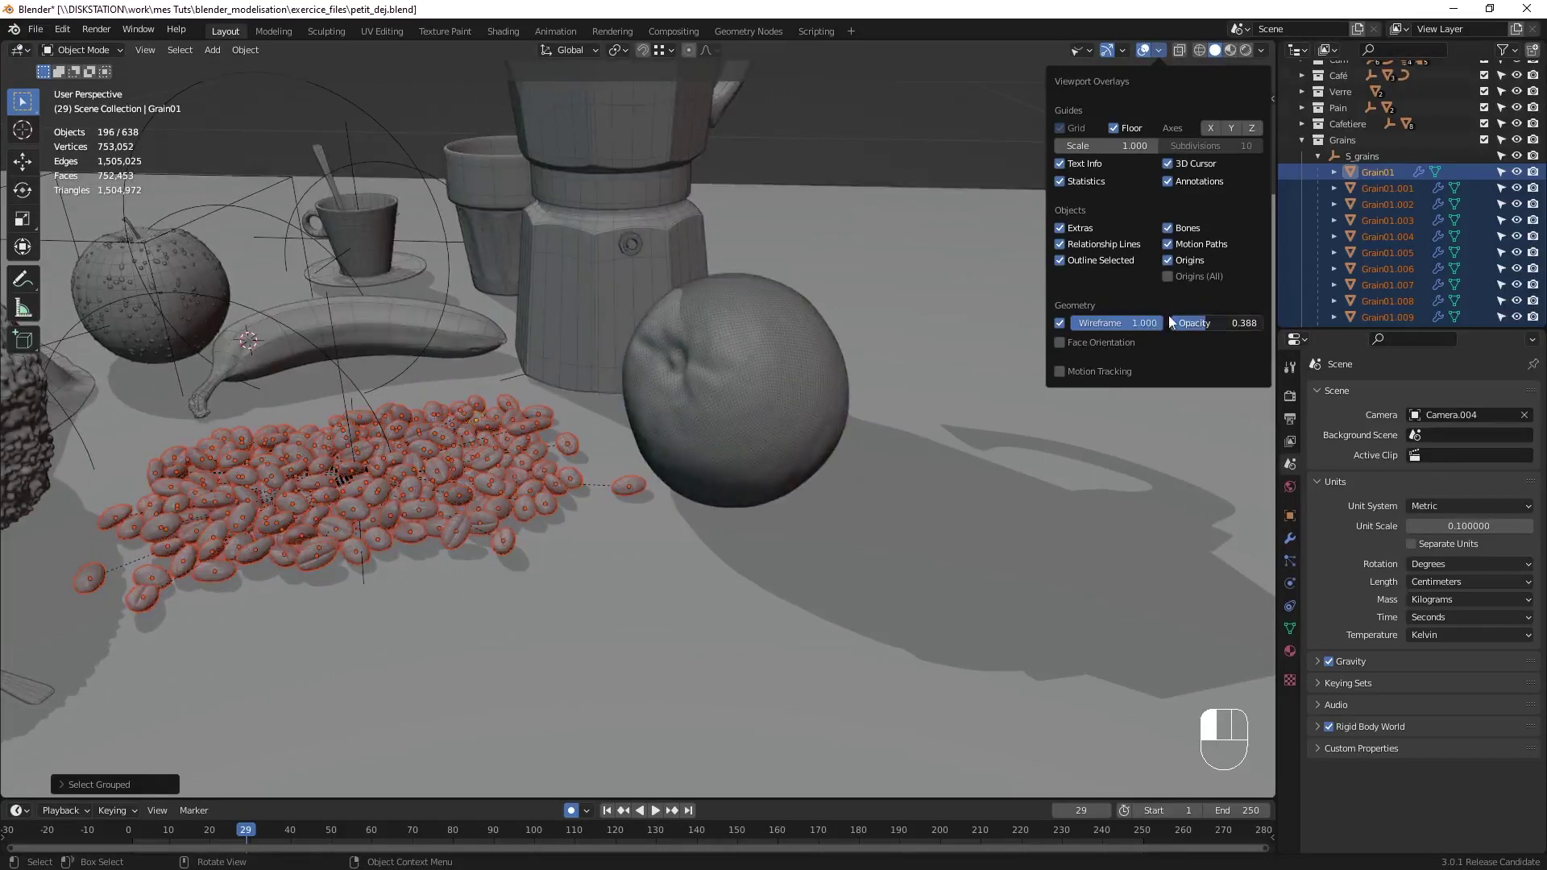
# - Set the wireframe overlay's opacity back to 1.000
pyautogui.keyDown('shift'); pyautogui.moveTo(417, 336); pyautogui.dragTo(813, 305, button='middle'); pyautogui.keyUp('shift')
pyautogui.keyDown('shift'); pyautogui.moveTo(770, 324); pyautogui.dragTo(766, 319, button='middle'); pyautogui.keyUp('shift')
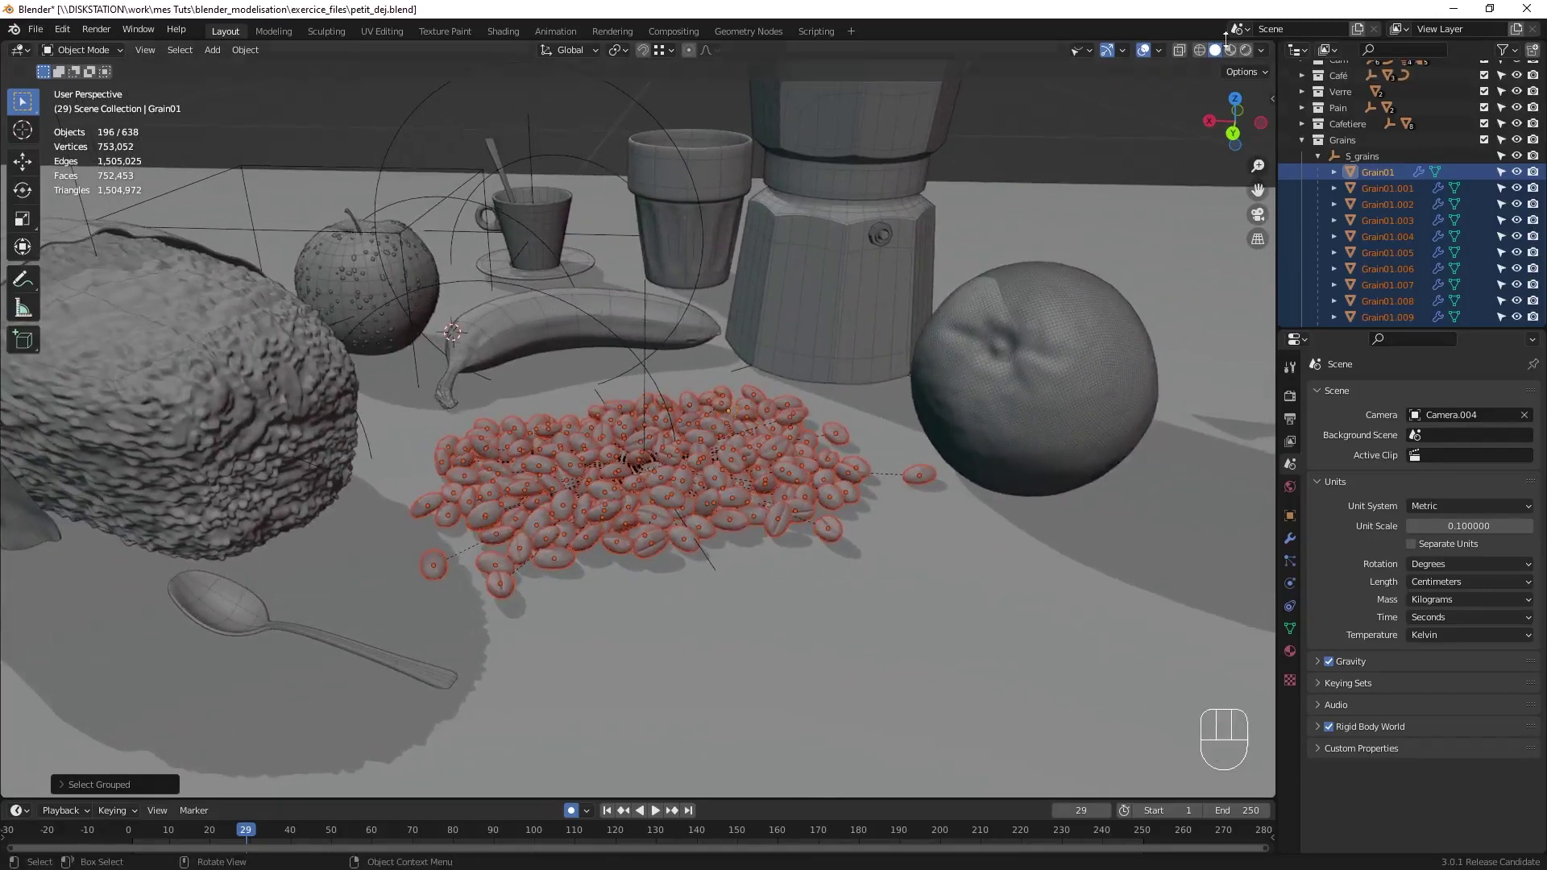
pyautogui.click(1159, 50)
pyautogui.moveTo(1211, 322); pyautogui.dragTo(1269, 322)
# - Show the Face Orientation overlay over the whole breakfast scene and clear the bean selection
pyautogui.keyDown('ctrl'); pyautogui.moveTo(633, 393); pyautogui.dragTo(622, 495, button='middle'); pyautogui.keyUp('ctrl')
pyautogui.keyDown('shift'); pyautogui.moveTo(684, 321); pyautogui.dragTo(668, 377, button='middle'); pyautogui.keyUp('shift')
pyautogui.moveTo(679, 358)
pyautogui.mouseDown(button='middle')
pyautogui.moveTo(684, 398)
pyautogui.moveTo(698, 369)
pyautogui.mouseUp(button='middle')
pyautogui.click(1158, 51)
pyautogui.click(1076, 345)
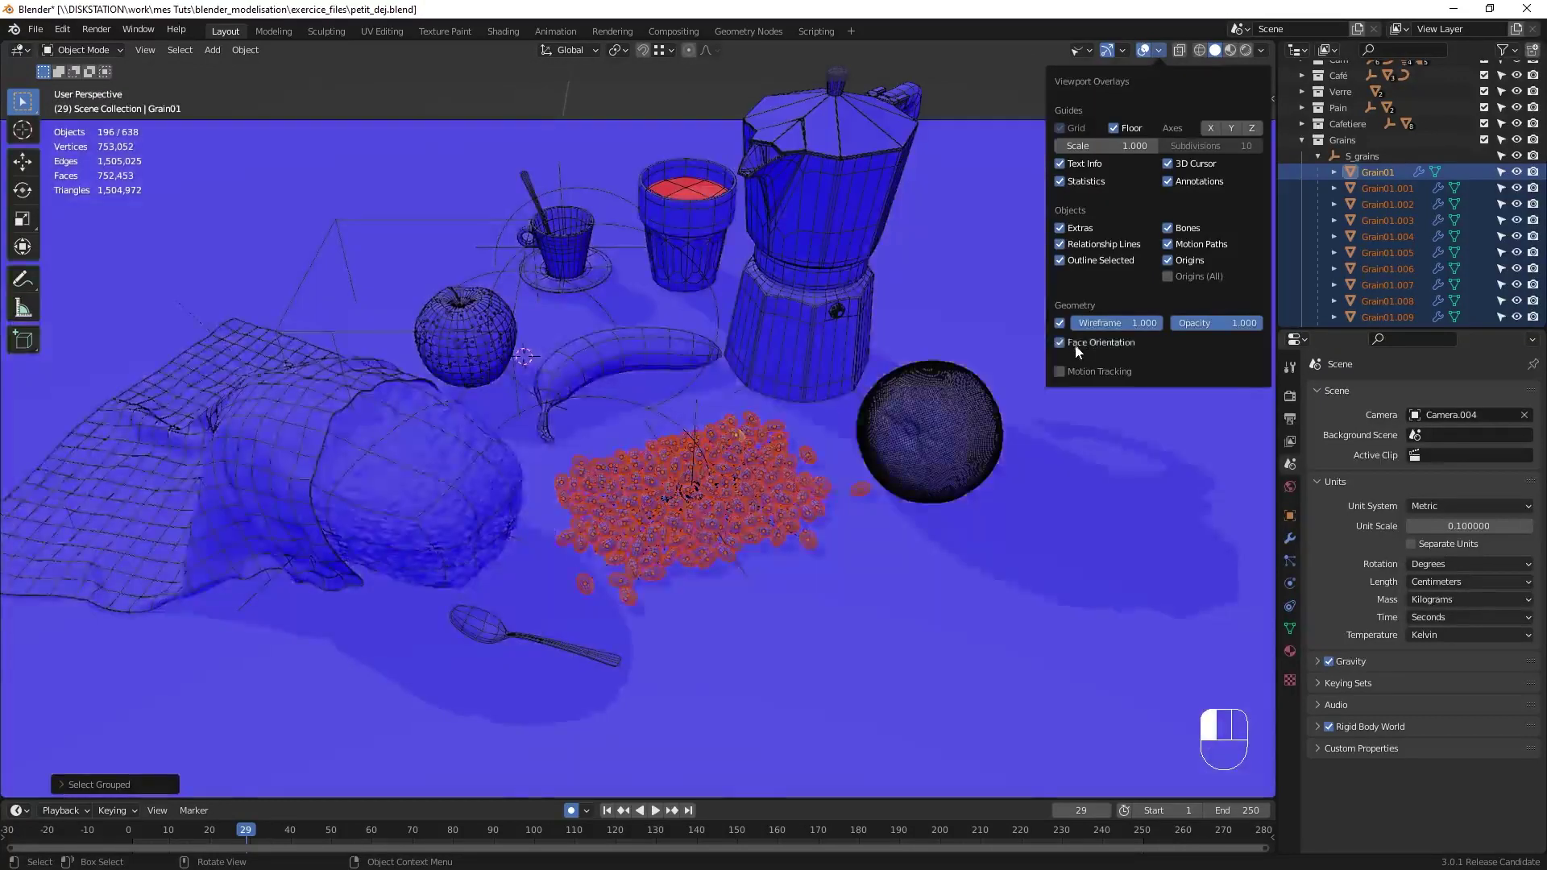
pyautogui.click(990, 74)
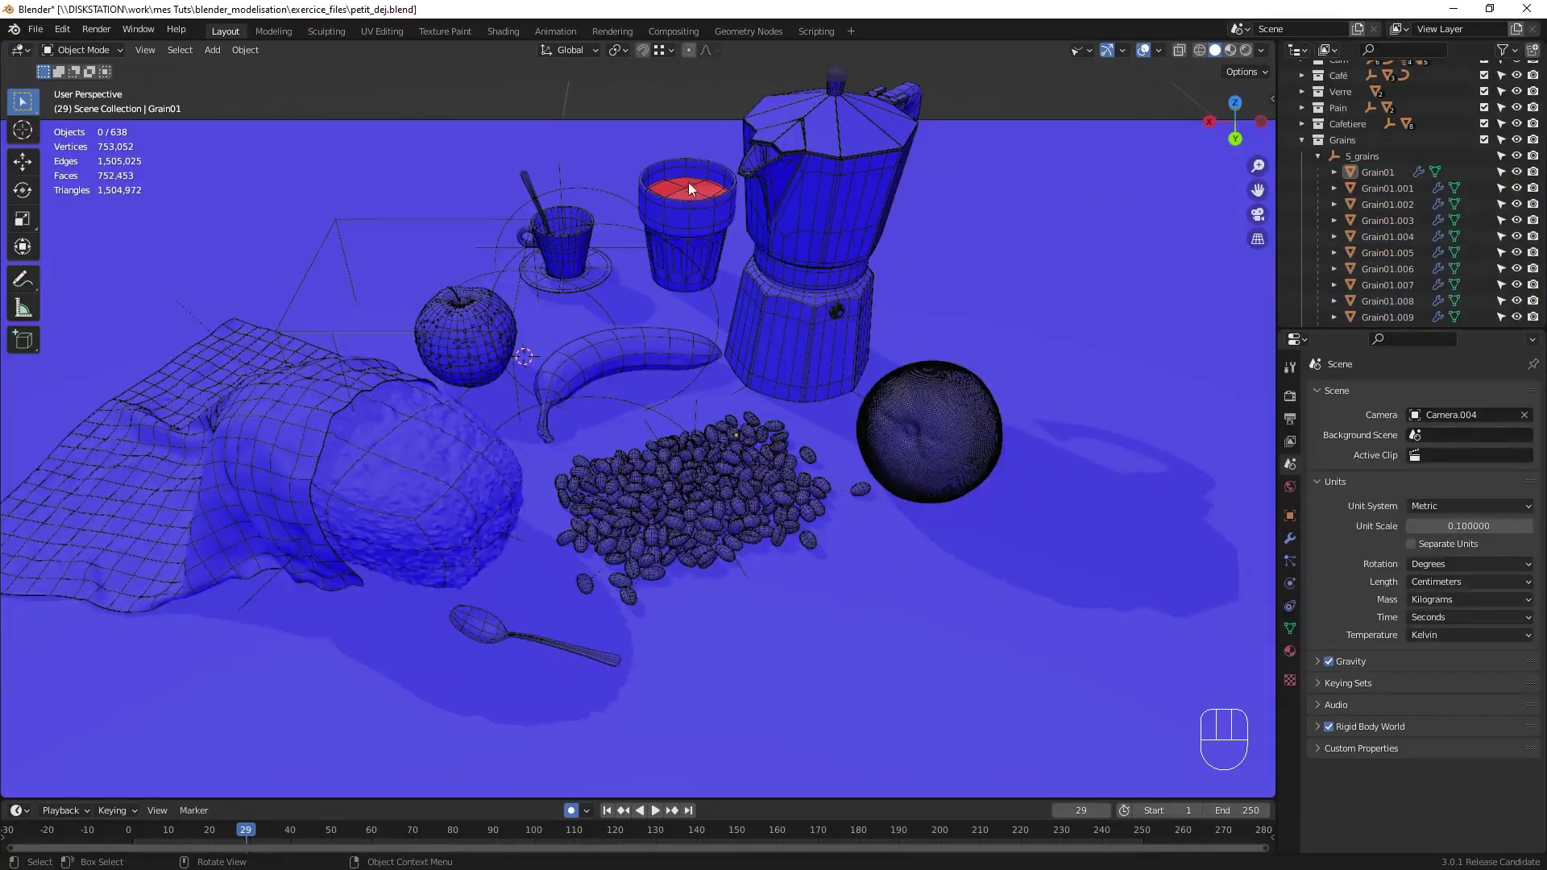
# - Turn off the Face Orientation overlay
pyautogui.click(1158, 50)
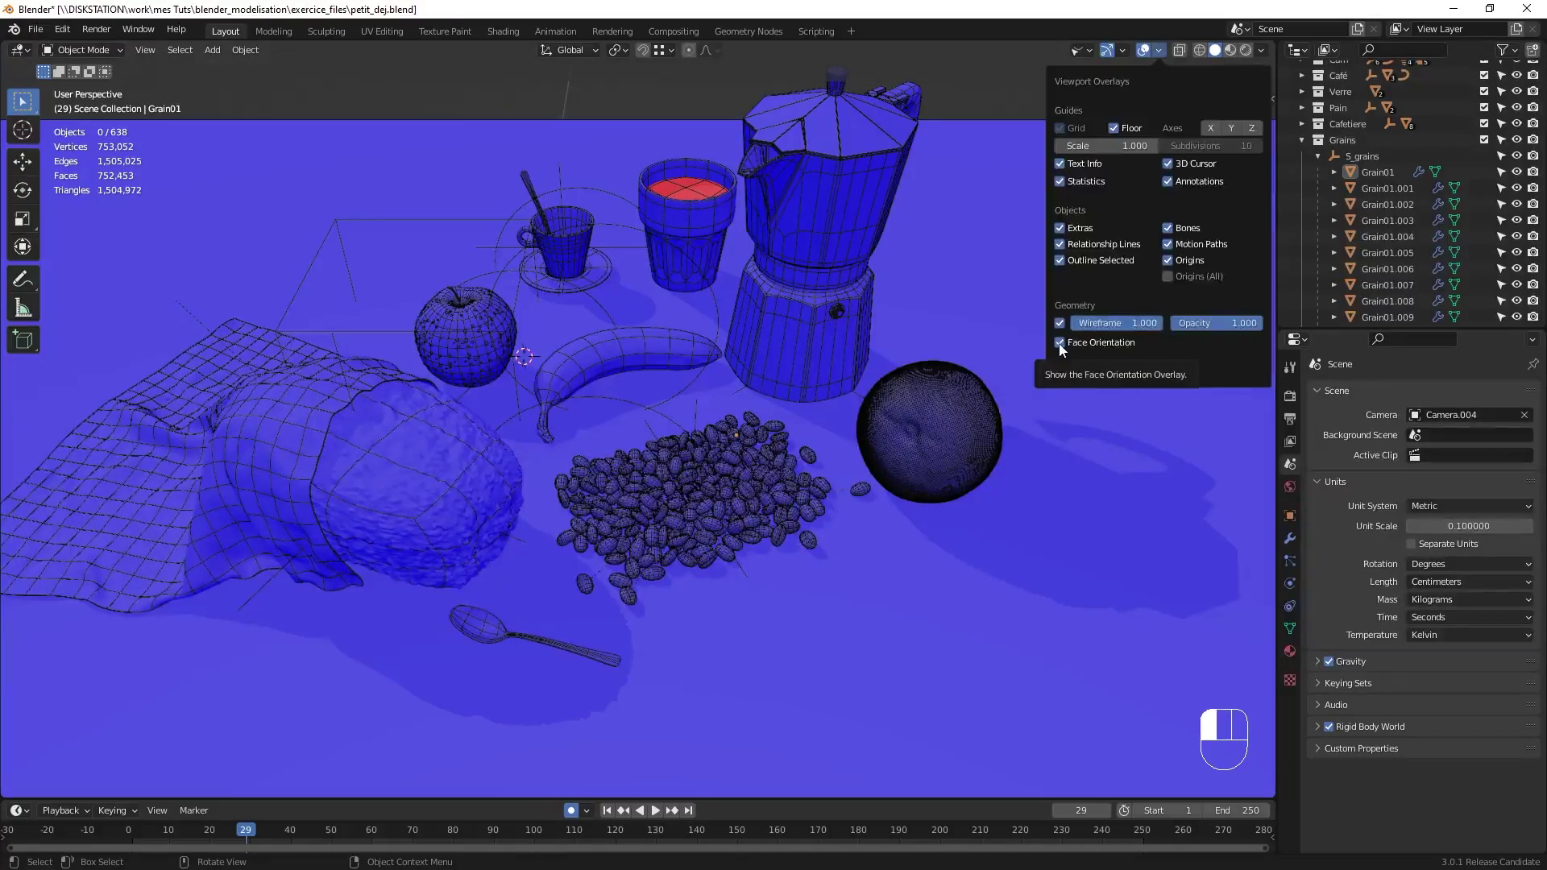
pyautogui.rightClick(1096, 344)
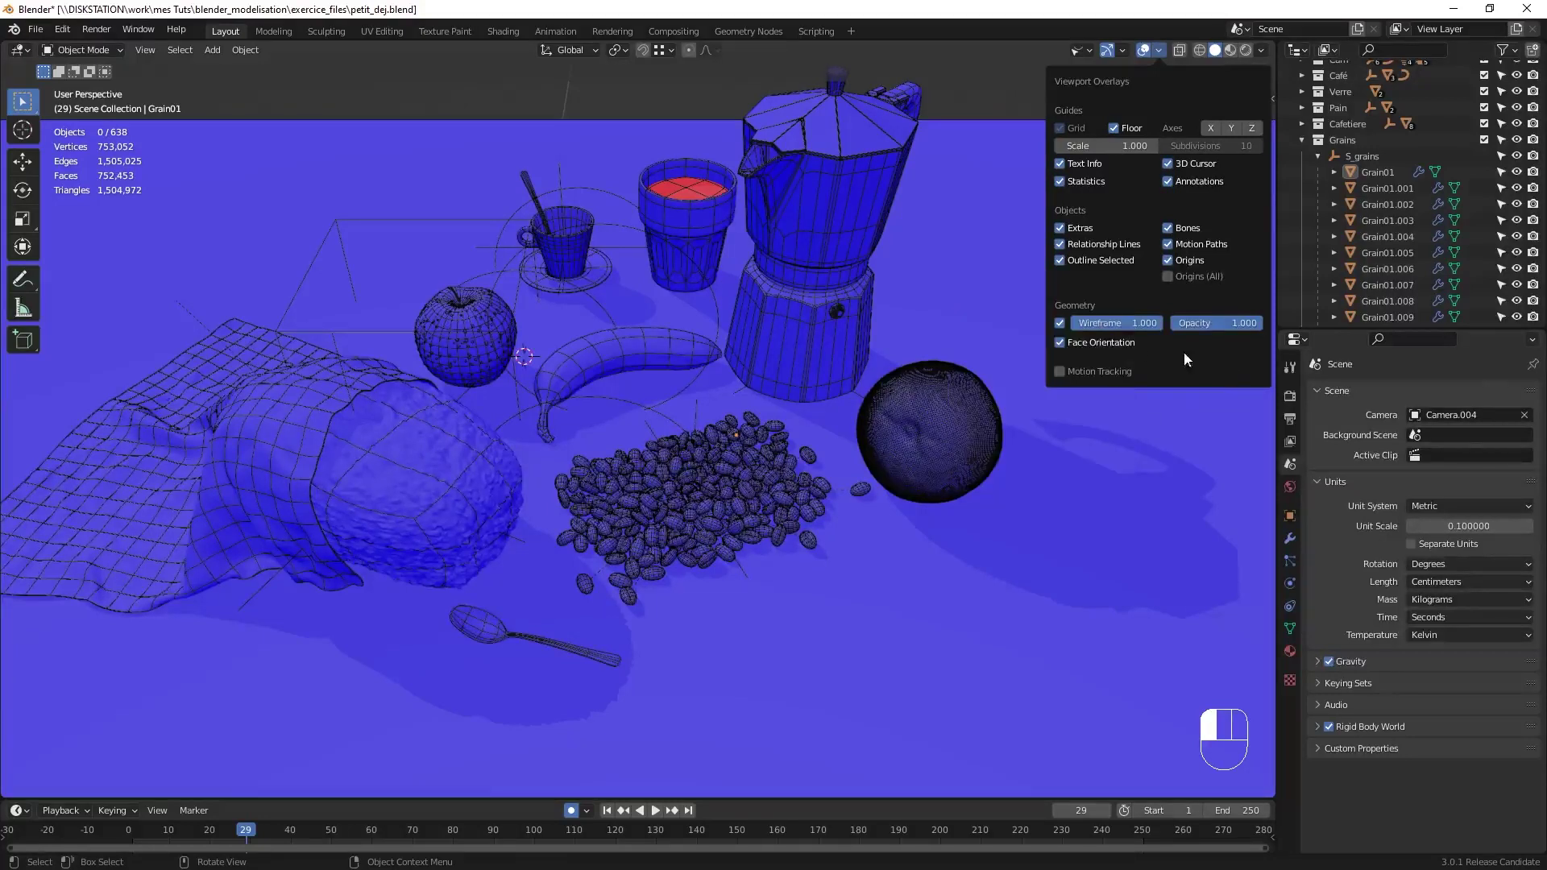
pyautogui.click(1080, 345)
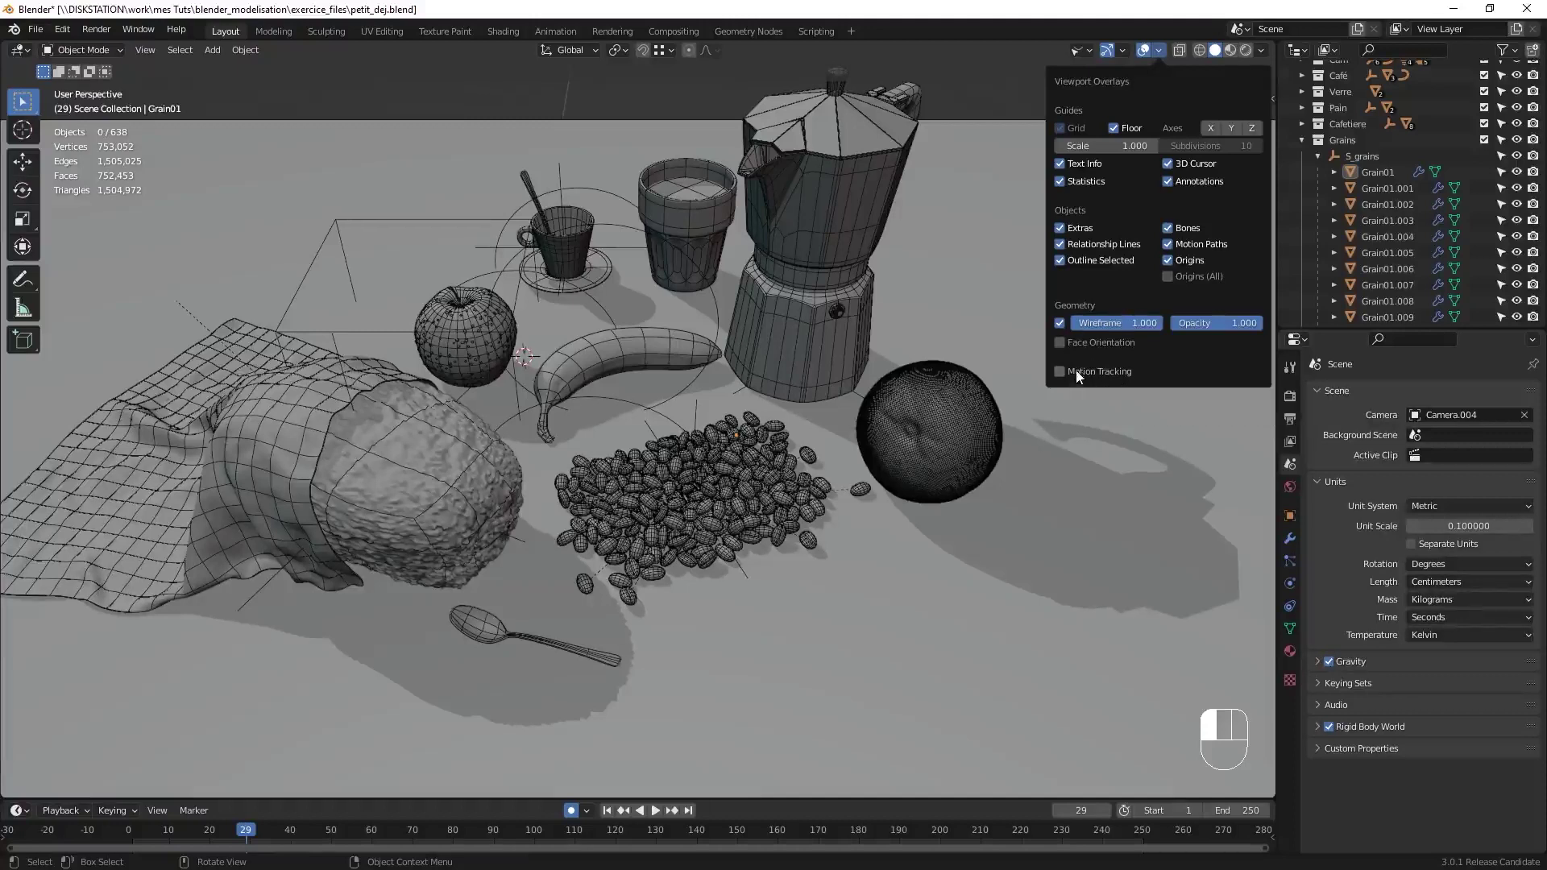
# - Hide all viewport overlays and gizmos, and switch the viewport shading to display the scene with its materials
pyautogui.moveTo(790, 293)
pyautogui.mouseDown(button='middle')
pyautogui.moveTo(804, 234)
pyautogui.moveTo(789, 284)
pyautogui.moveTo(775, 276)
pyautogui.mouseUp(button='middle')
pyautogui.click(1143, 50)
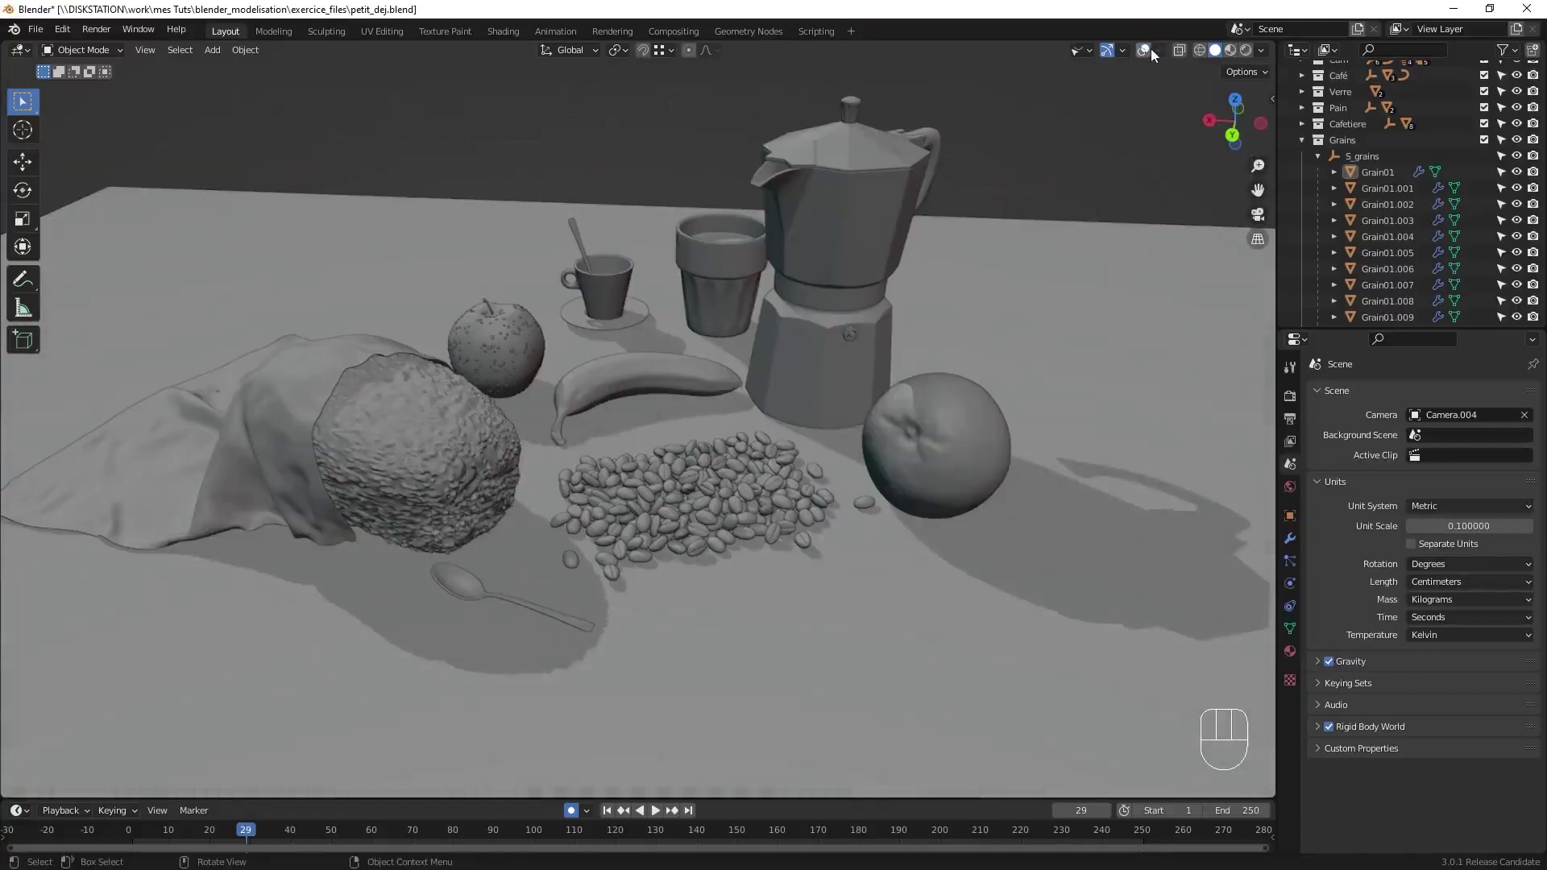
pyautogui.click(1107, 50)
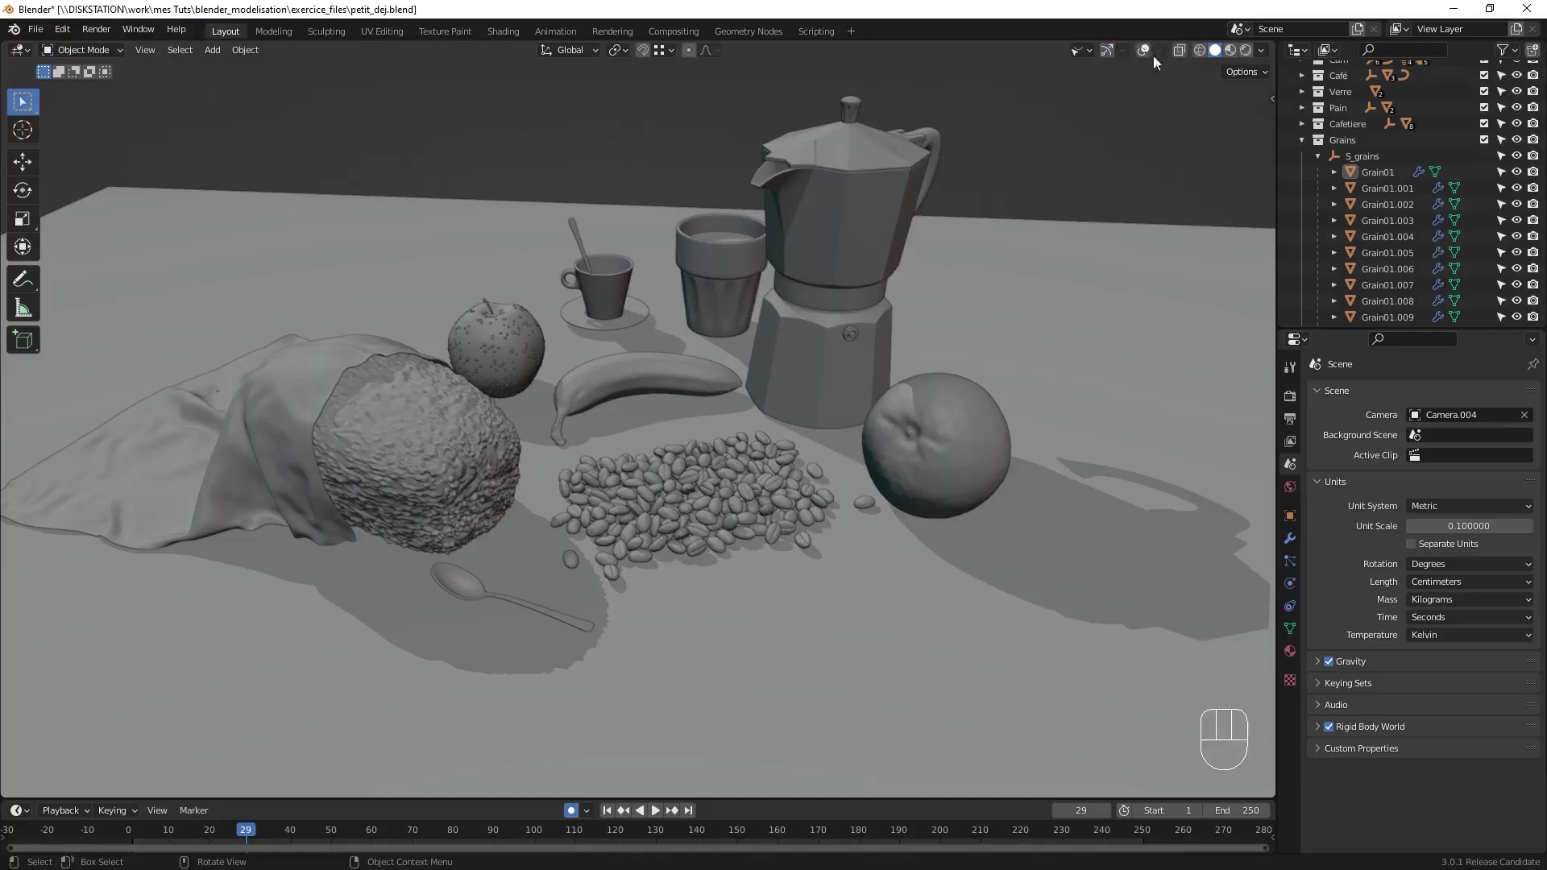
pyautogui.click(1231, 51)
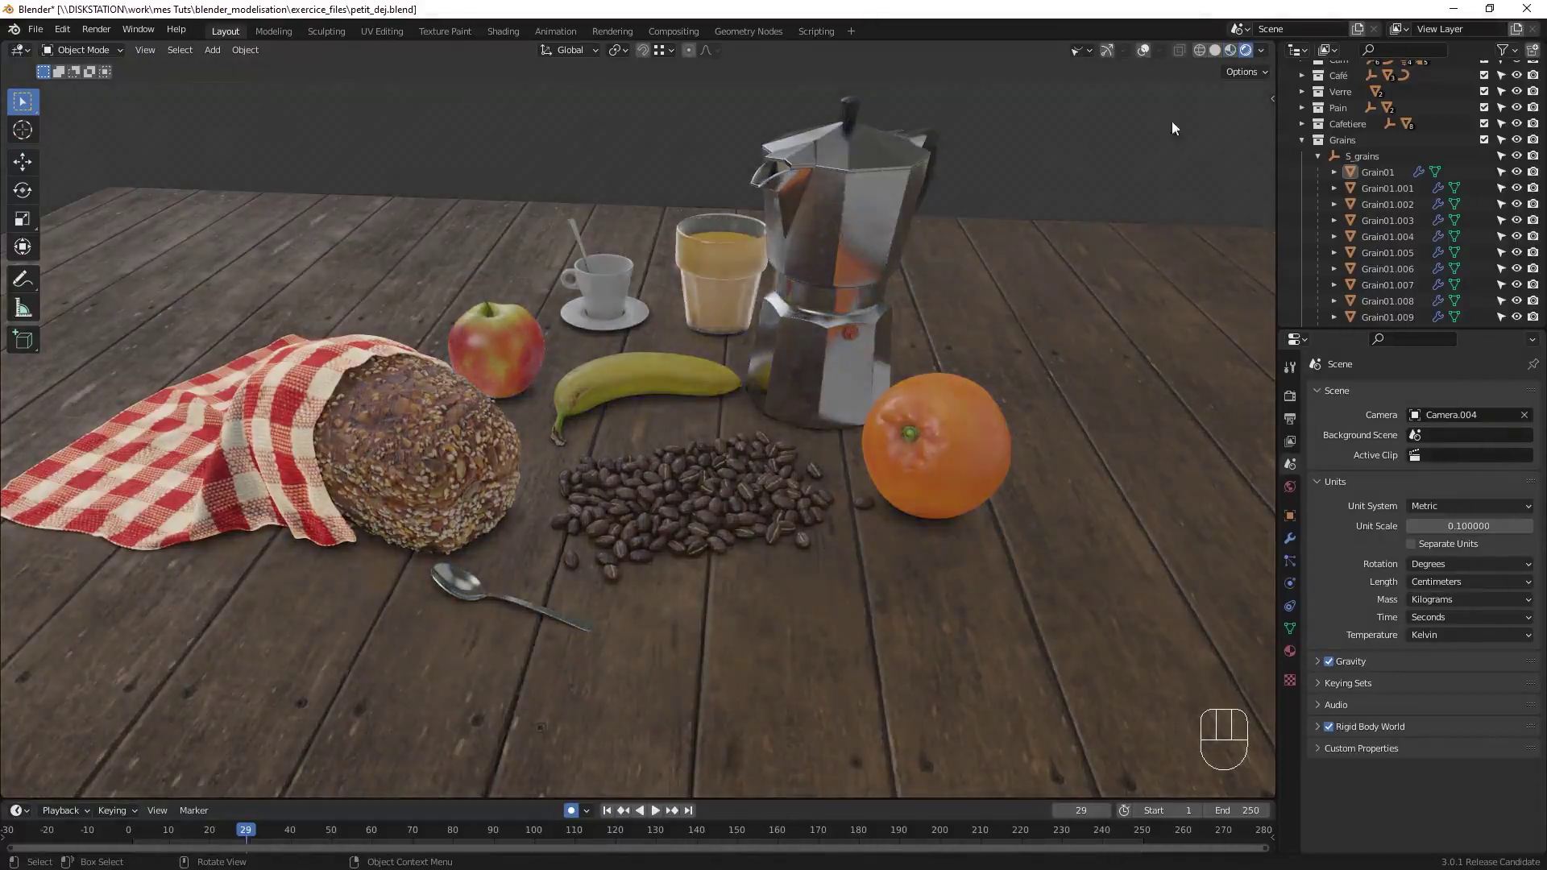
# - Turn on the visibility of light objects in the viewport so the scene's lights illuminate the breakfast objects
pyautogui.moveTo(742, 350); pyautogui.dragTo(831, 240, button='middle')
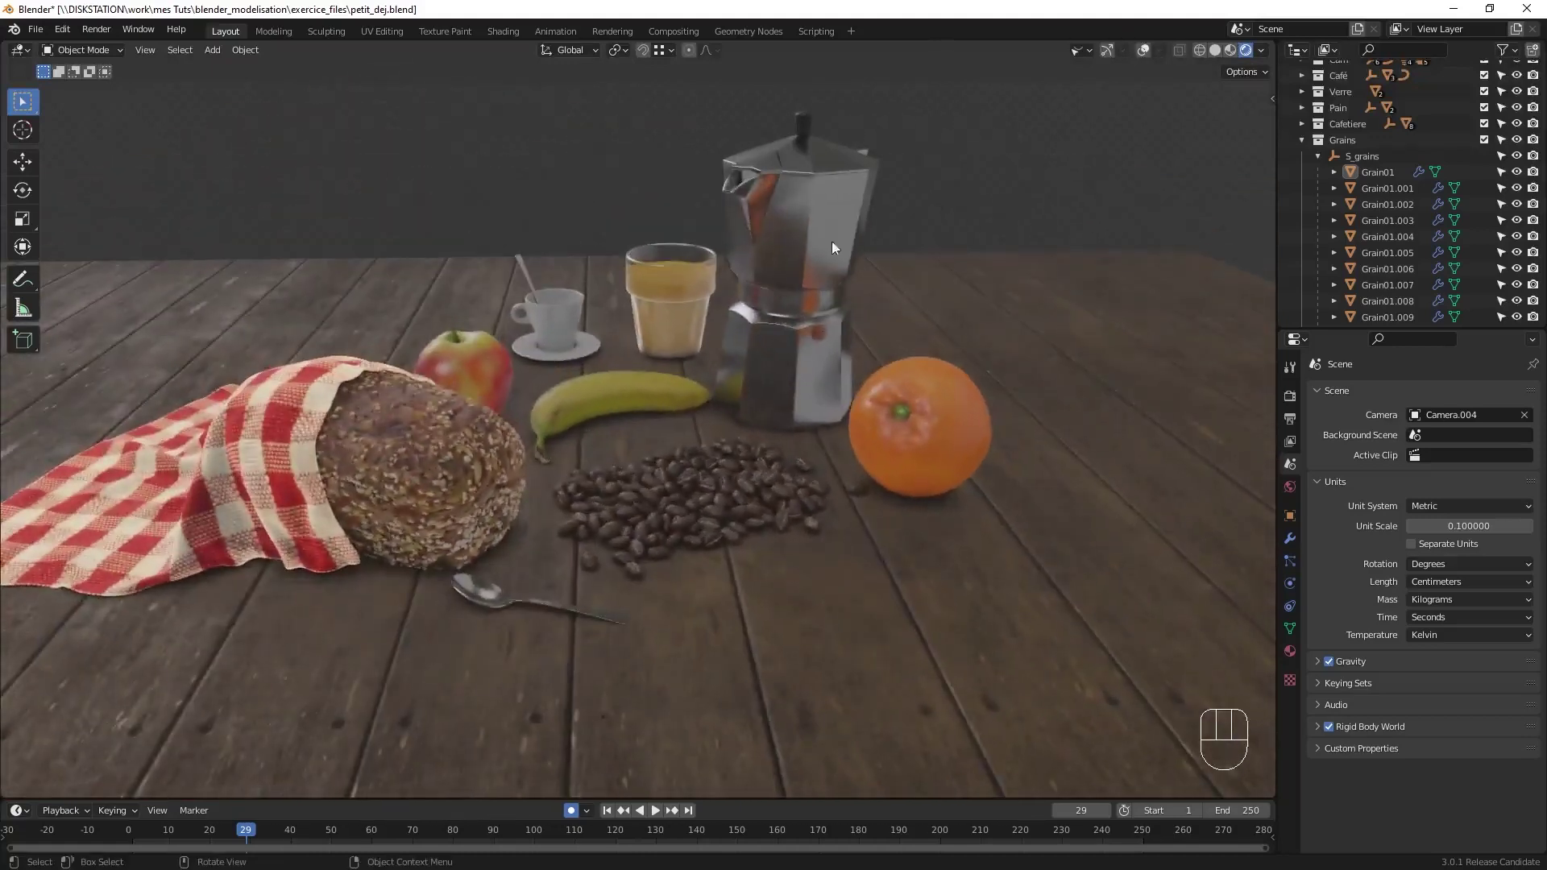
pyautogui.click(1089, 50)
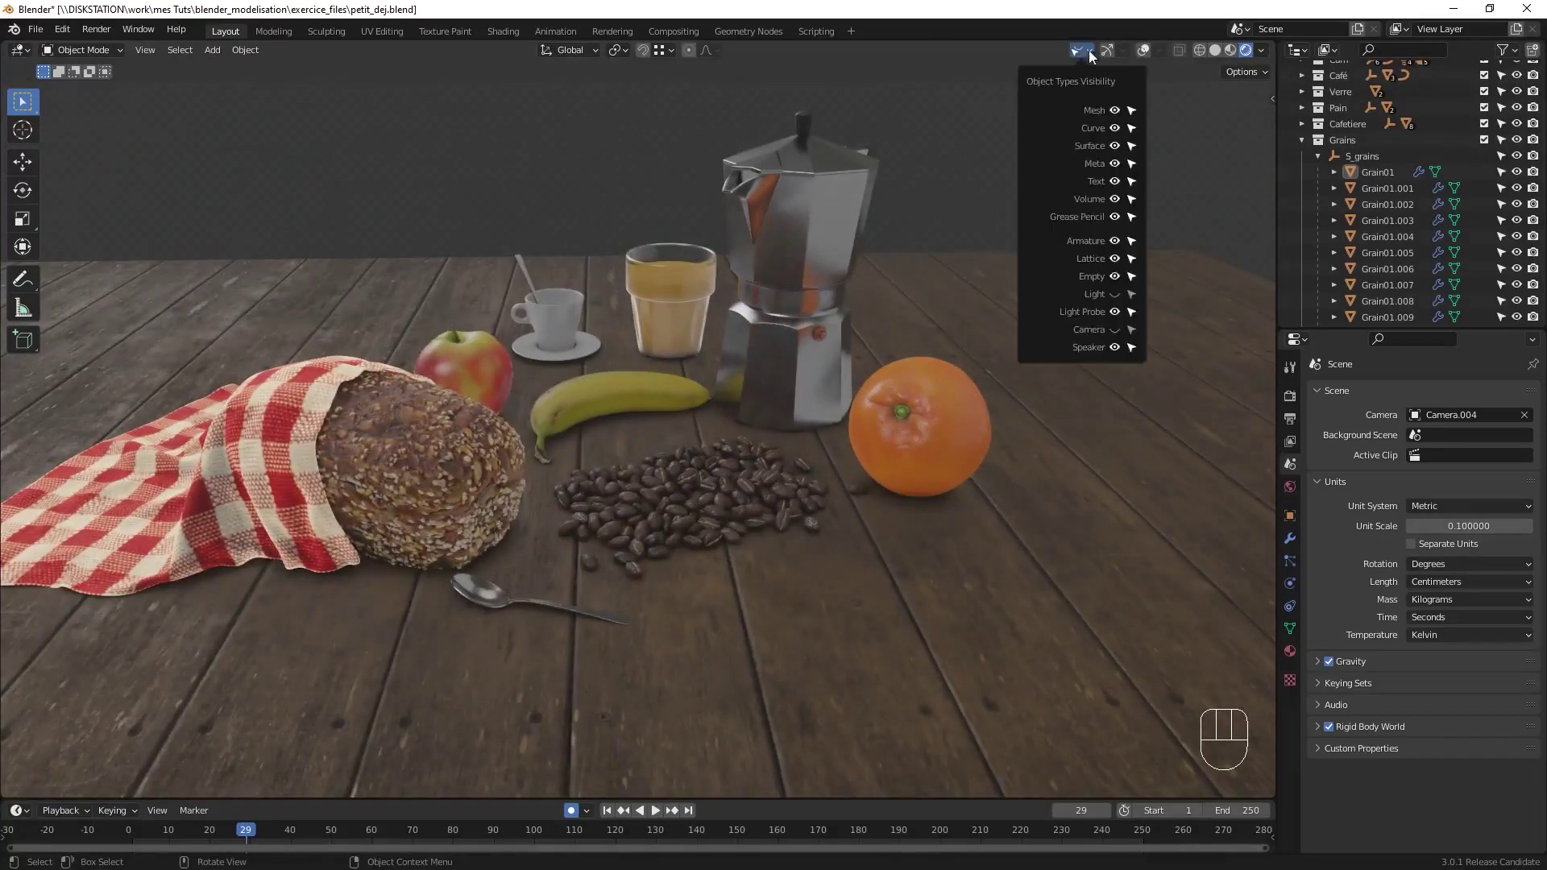
pyautogui.click(1115, 294)
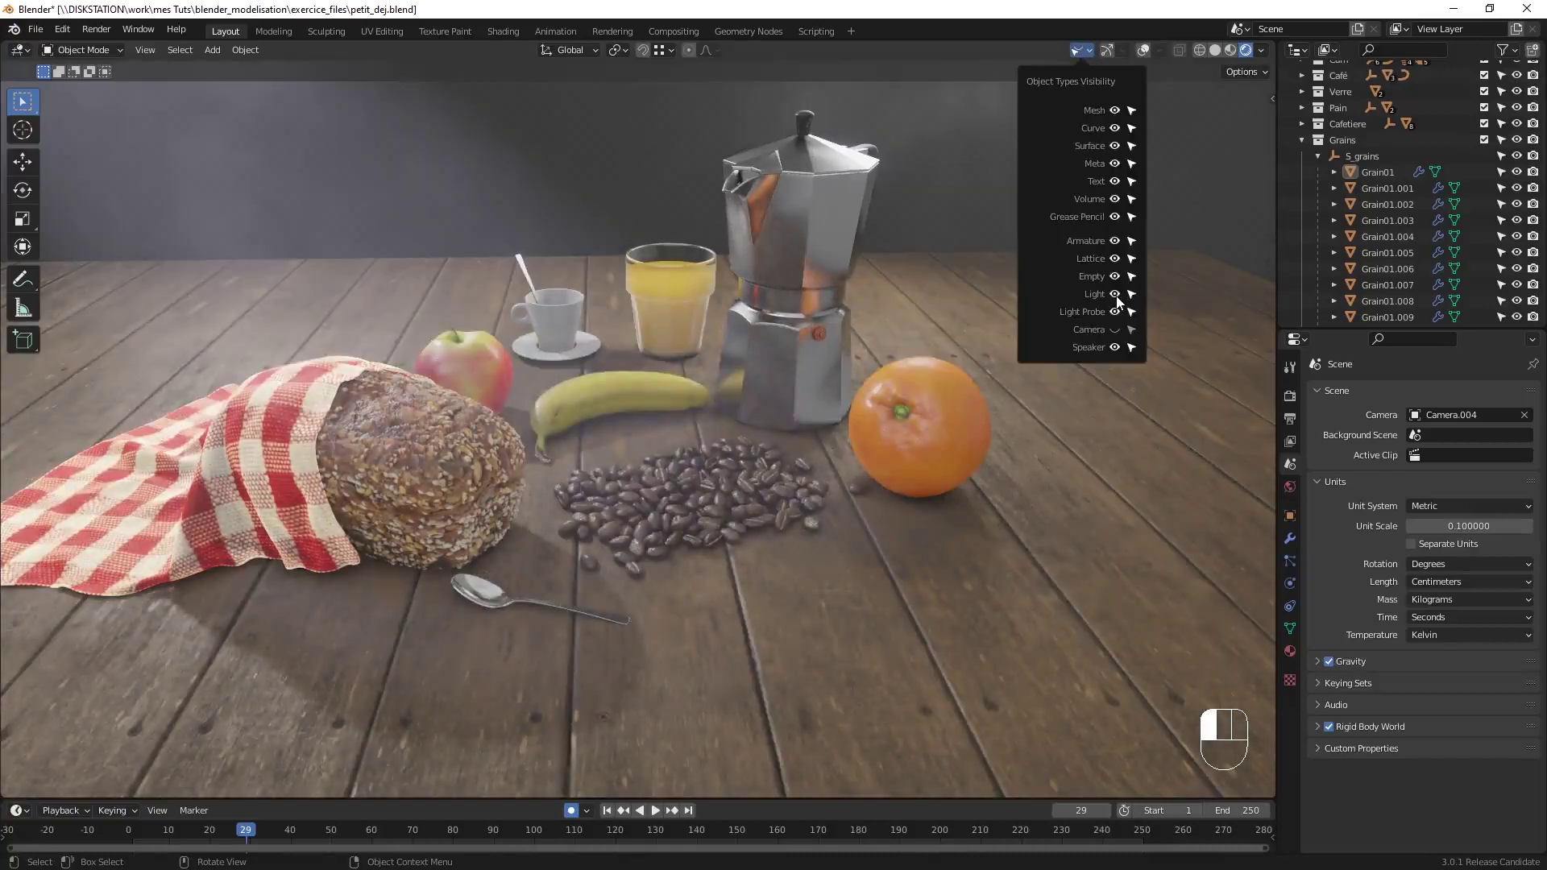
pyautogui.moveTo(796, 345)
pyautogui.mouseDown(button='middle')
pyautogui.moveTo(770, 298)
pyautogui.moveTo(738, 306)
pyautogui.moveTo(820, 307)
pyautogui.moveTo(801, 338)
pyautogui.moveTo(781, 323)
pyautogui.mouseUp(button='middle')
pyautogui.click(1090, 50)
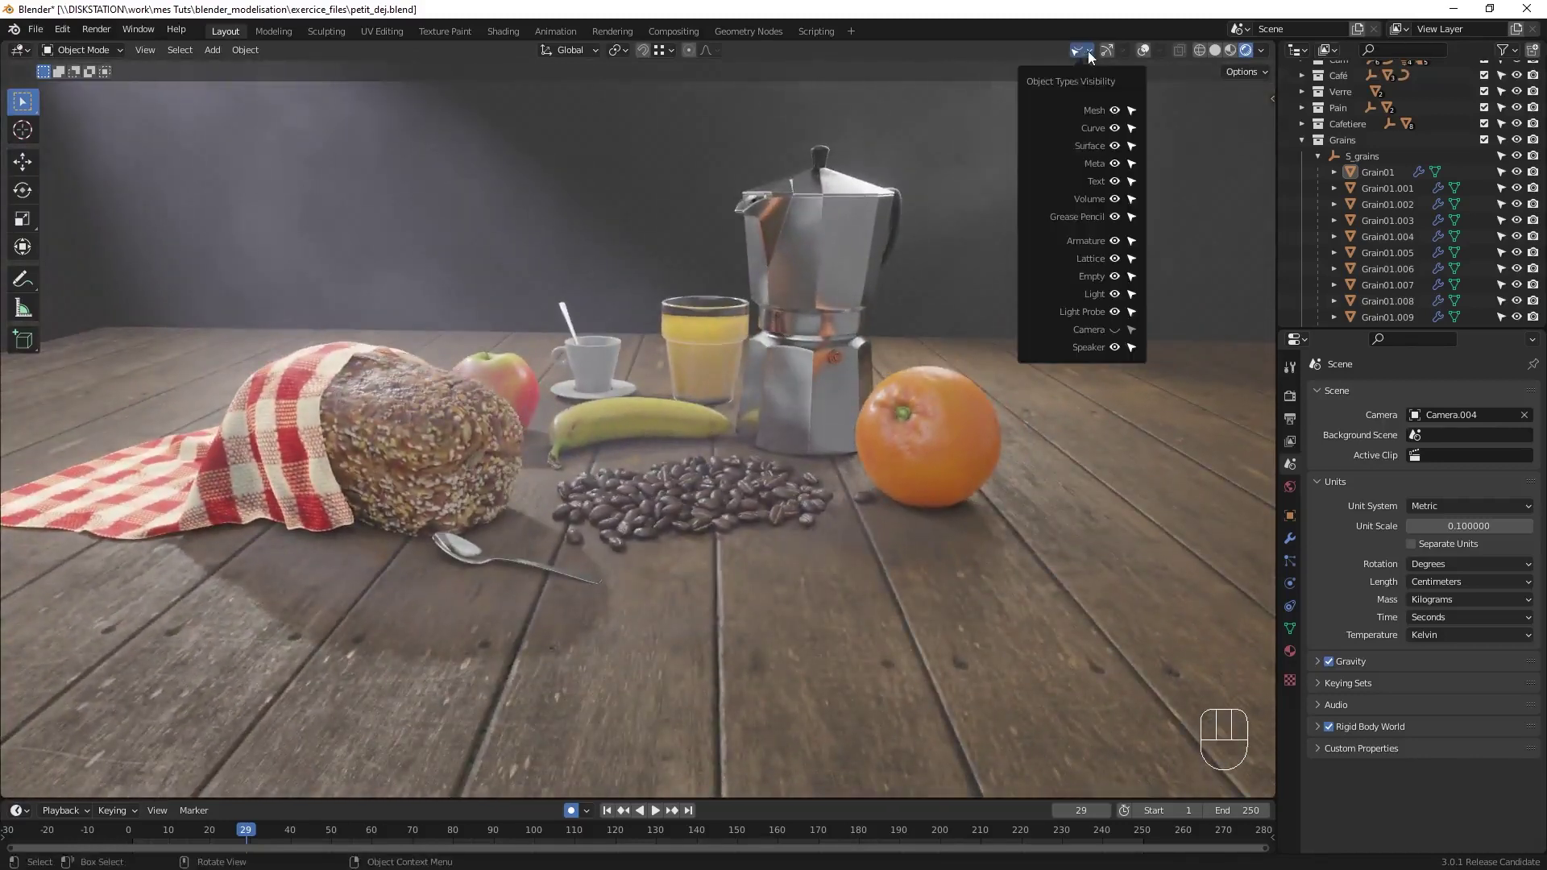
pyautogui.click(1117, 235)
pyautogui.click(1050, 28)
pyautogui.moveTo(844, 205); pyautogui.dragTo(1050, 95, button='middle')
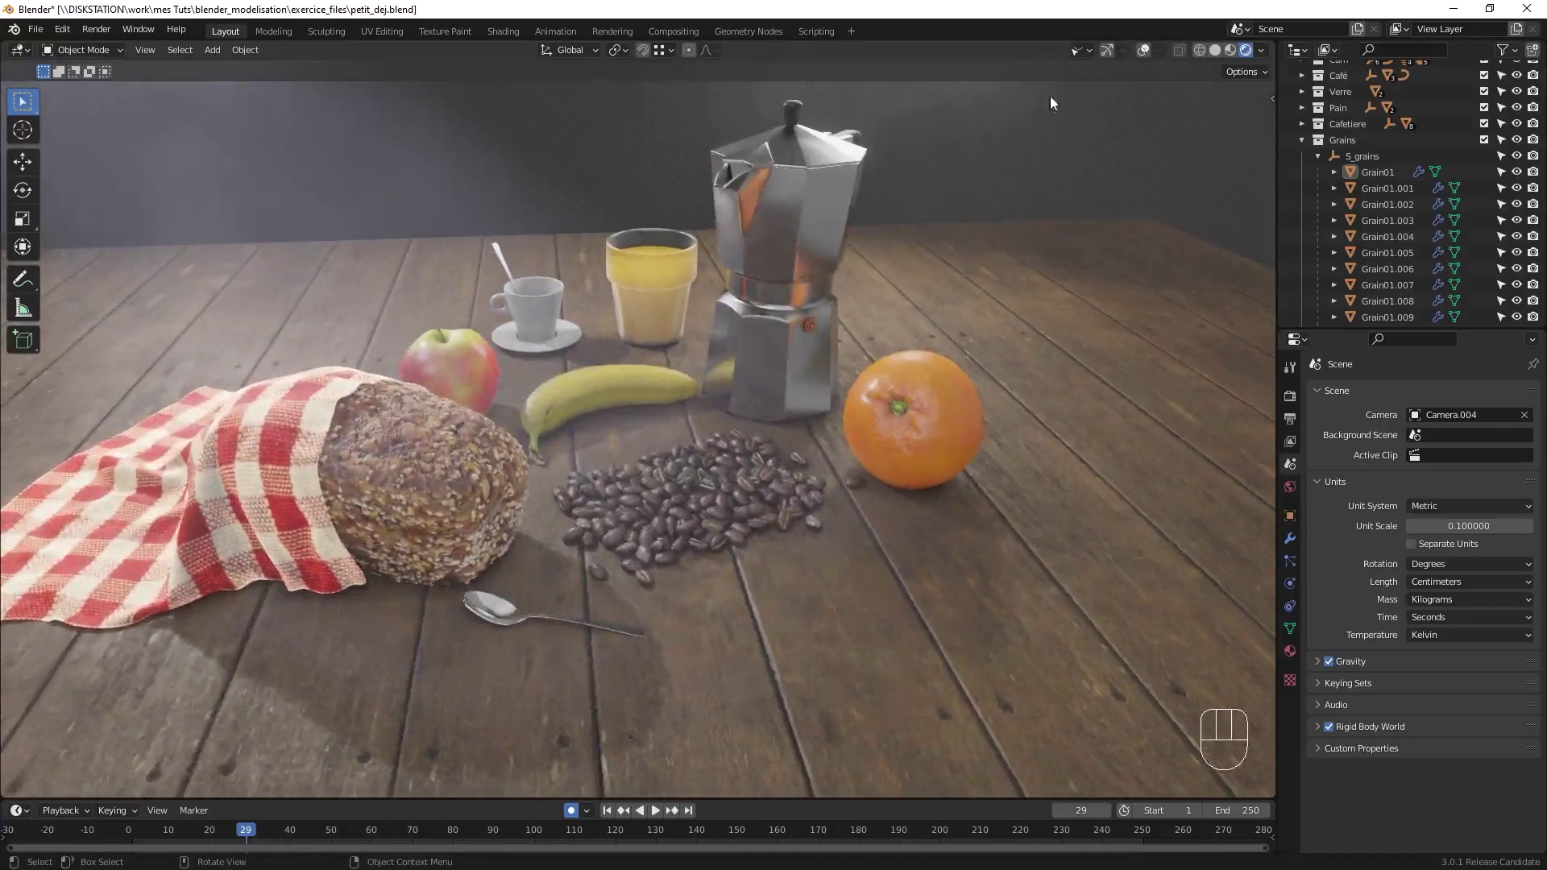
# - Toggle all viewport overlays on and off several times to compare the rendered view, ending with them hidden
pyautogui.click(1144, 51)
pyautogui.click(1144, 51)
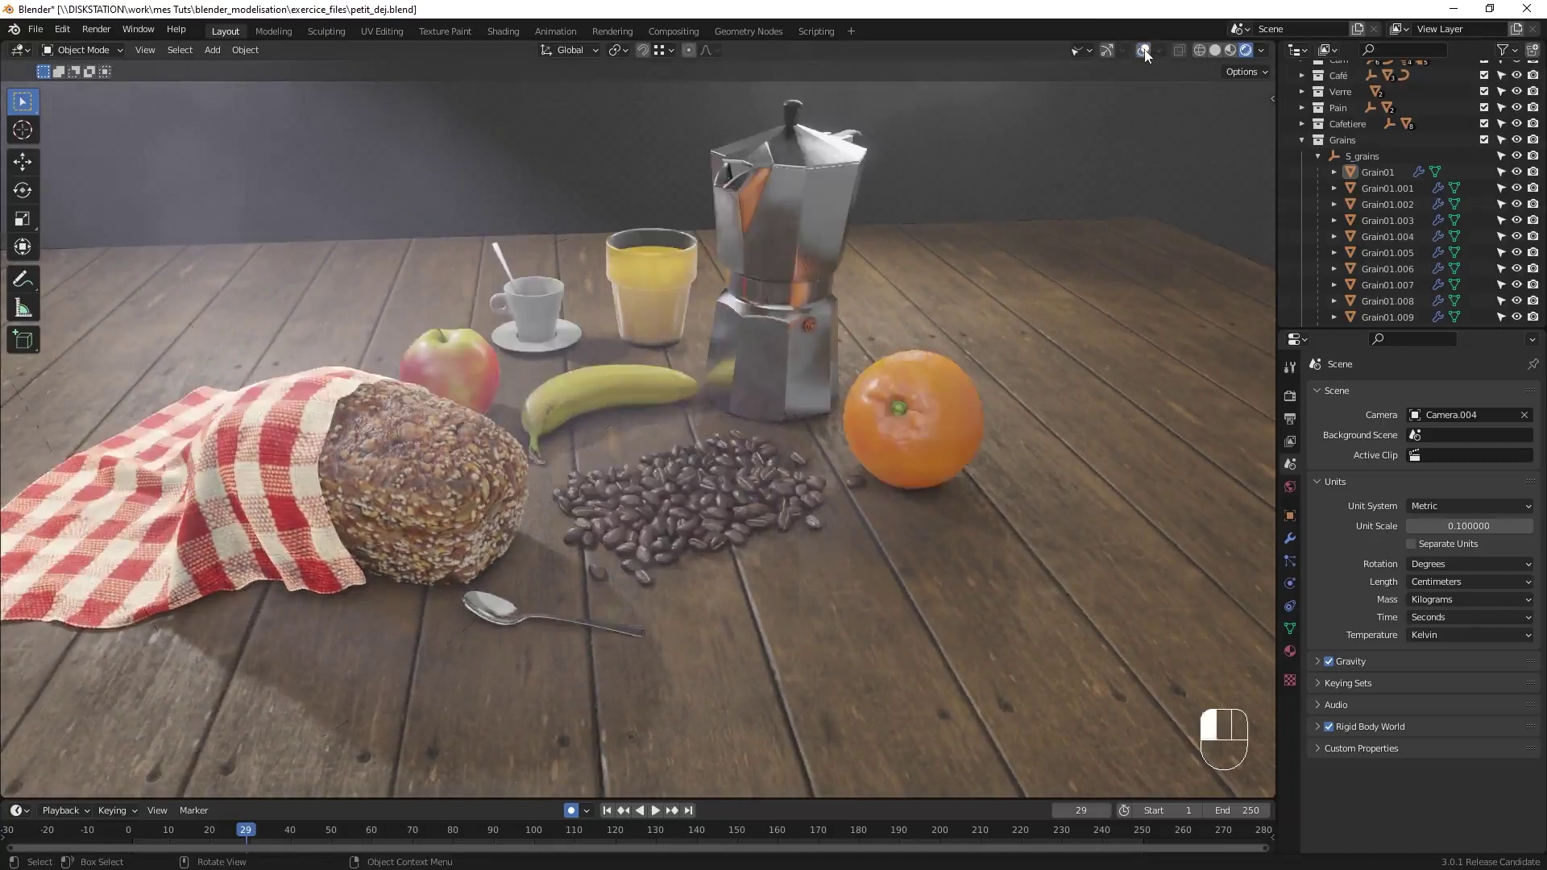
pyautogui.click(1144, 51)
pyautogui.click(1144, 51)
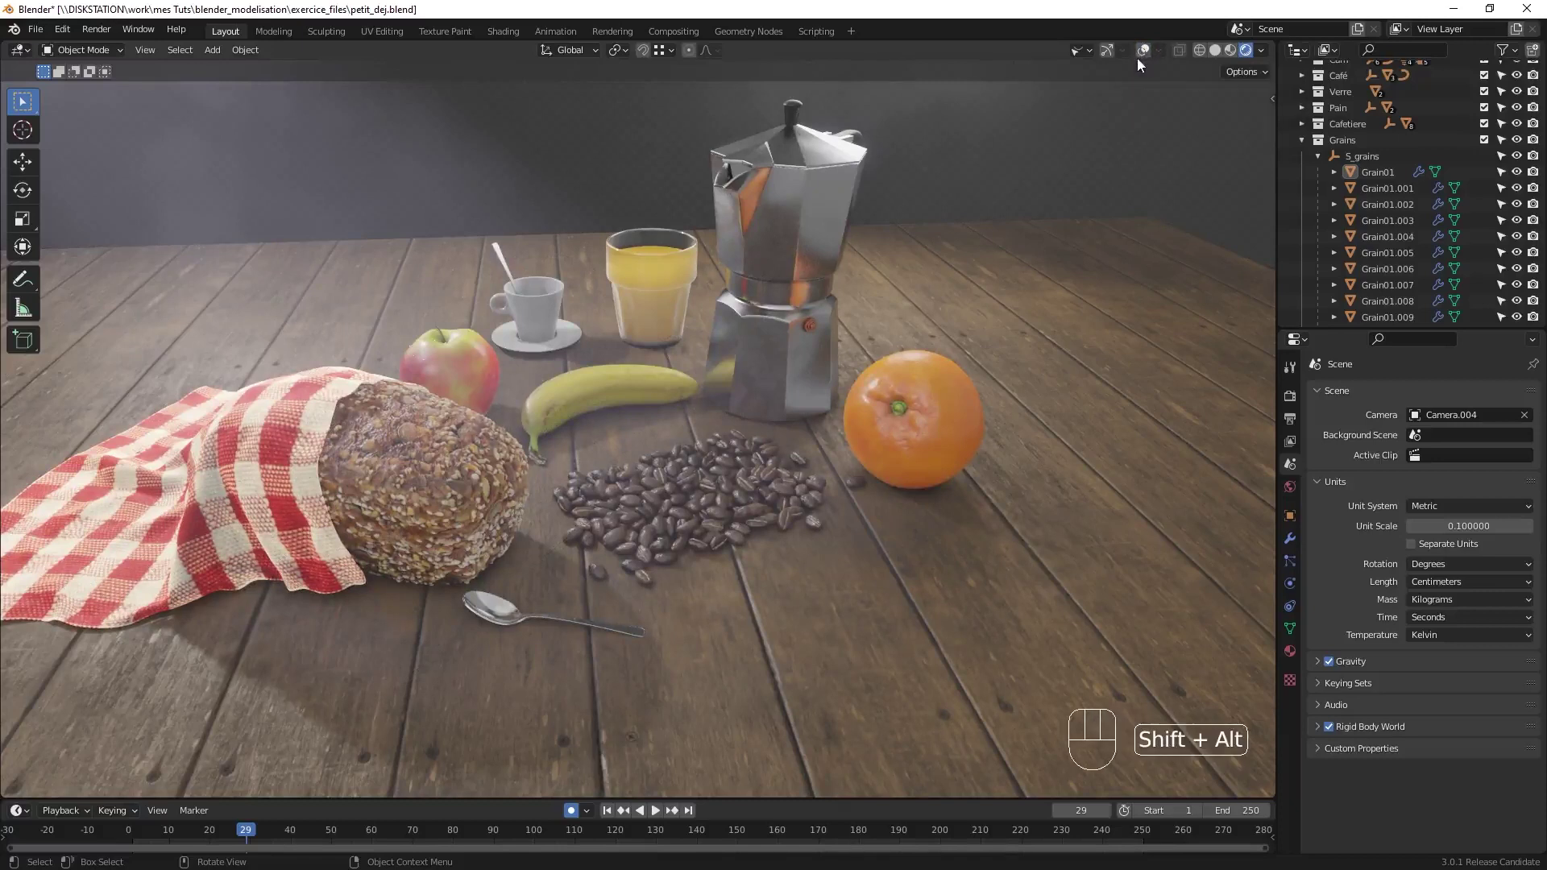
pyautogui.hotkey('shift', 'alt', 'z')
pyautogui.hotkey('shift', 'alt', 'z')
pyautogui.hotkey('shift', 'alt', 'z')
pyautogui.hotkey('shift', 'alt', 'z')
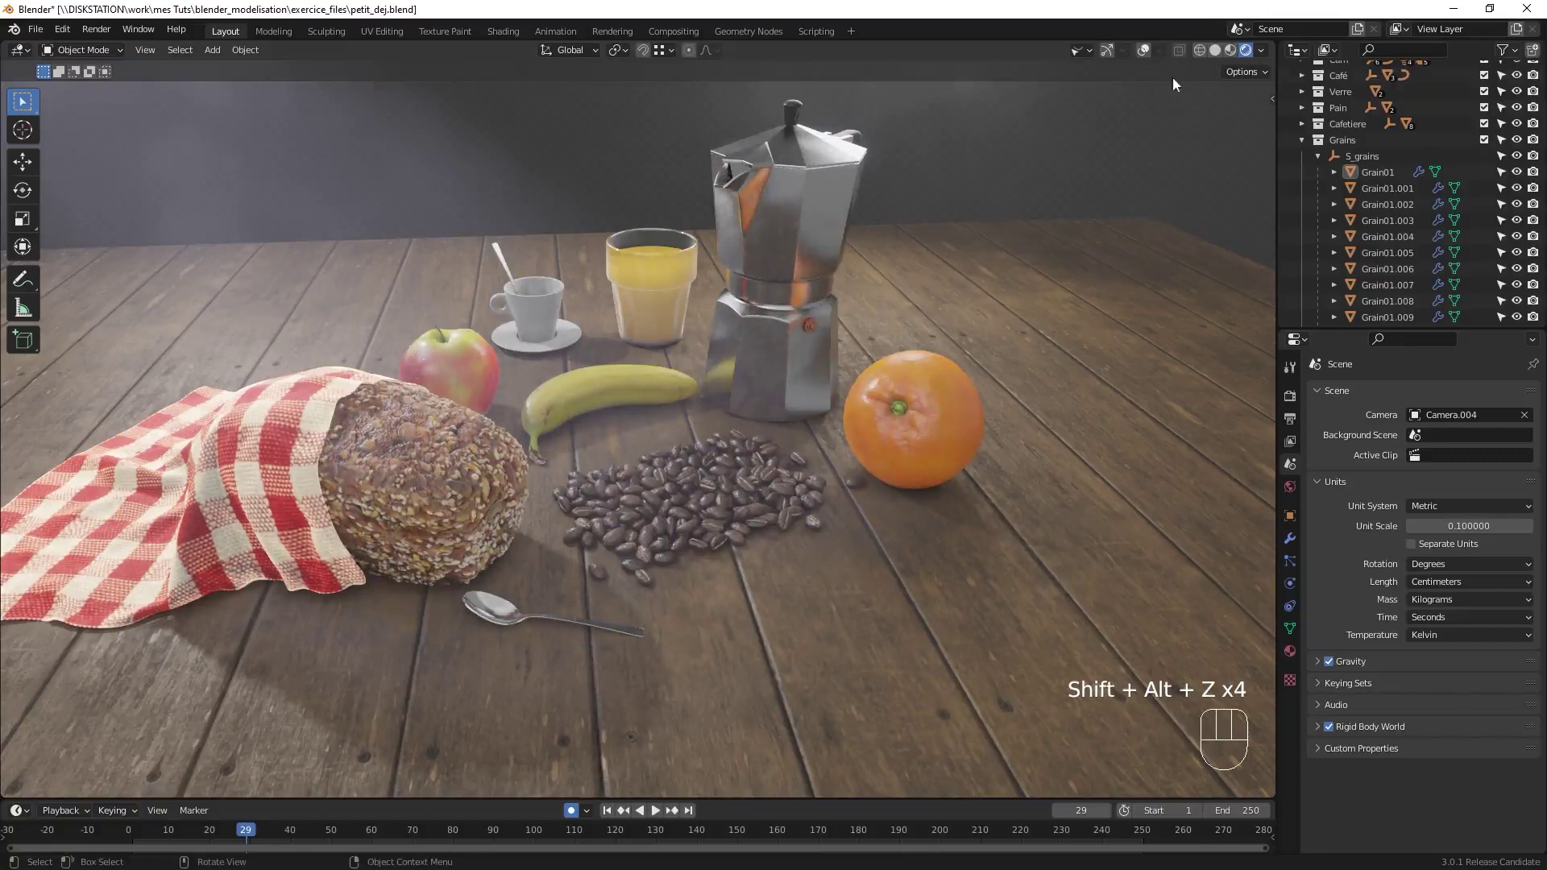
# - Show the viewport gizmos again over the rendered breakfast scene
pyautogui.click(1108, 50)
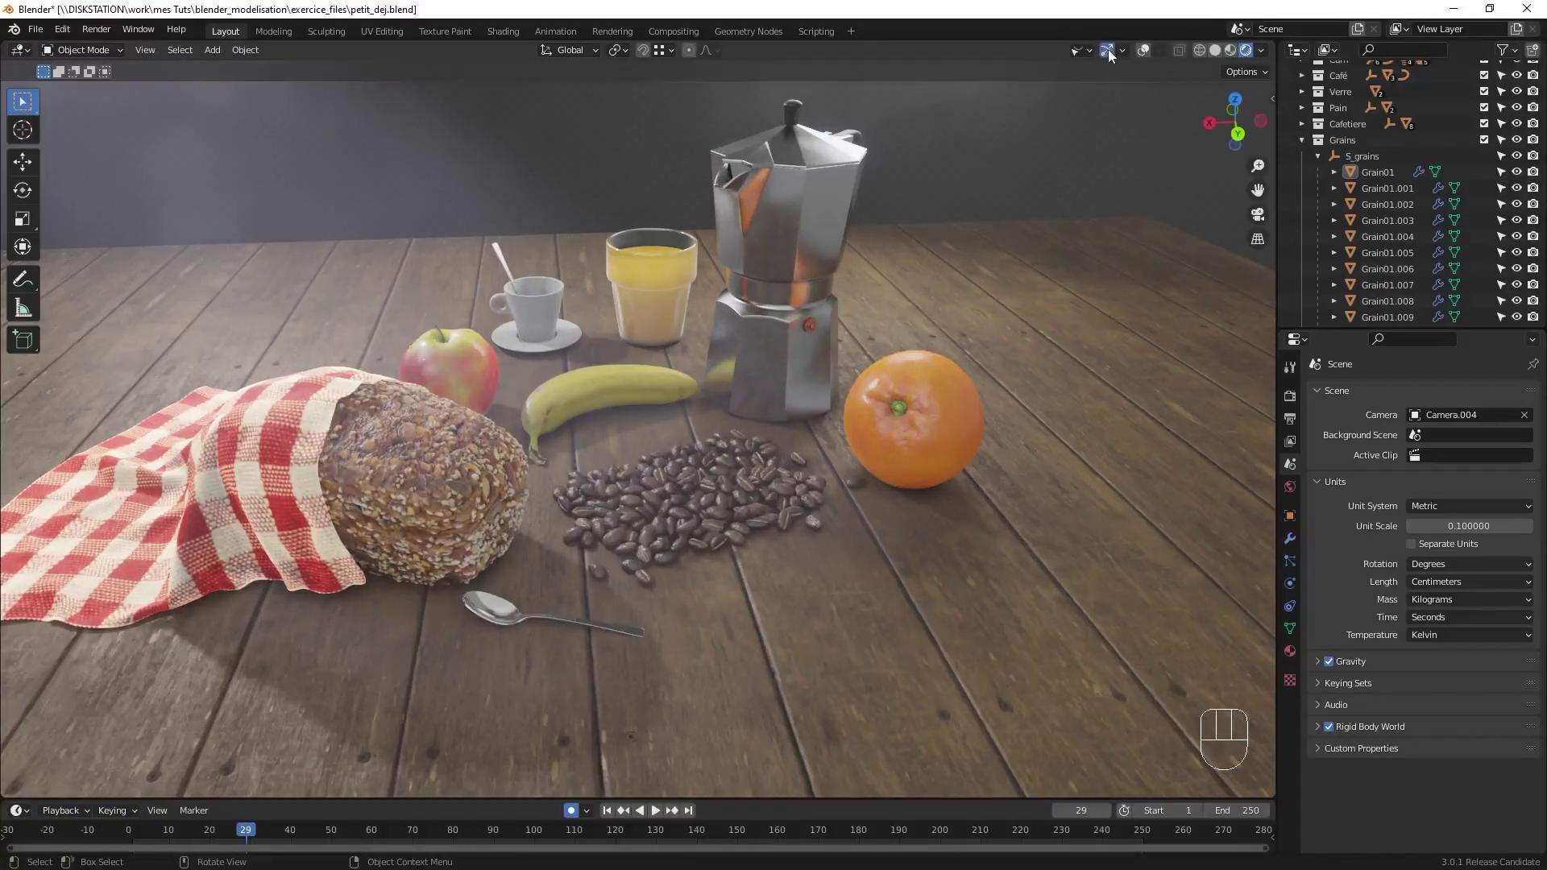